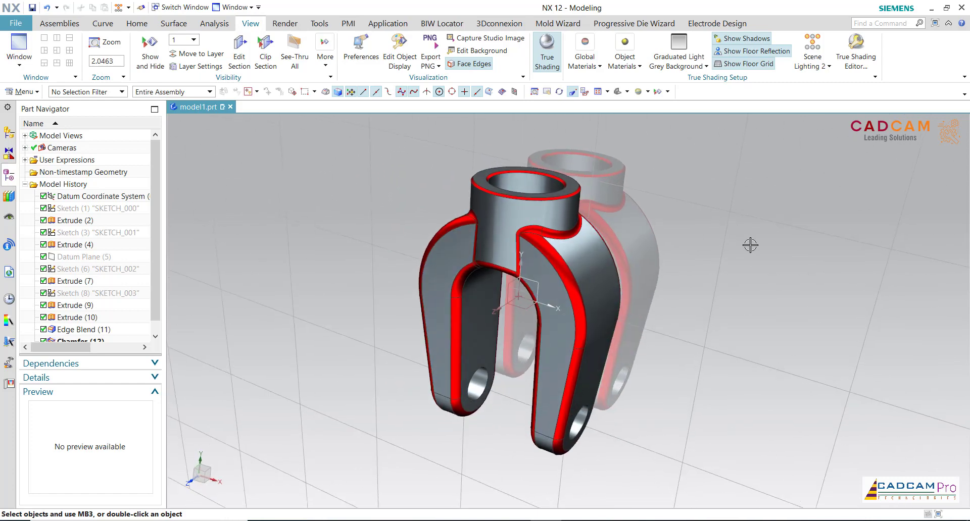
Create a sketch on the inferred XY plane of the datum coordinate system.
{"action": "left_click", "coordinate": [335, 267]}
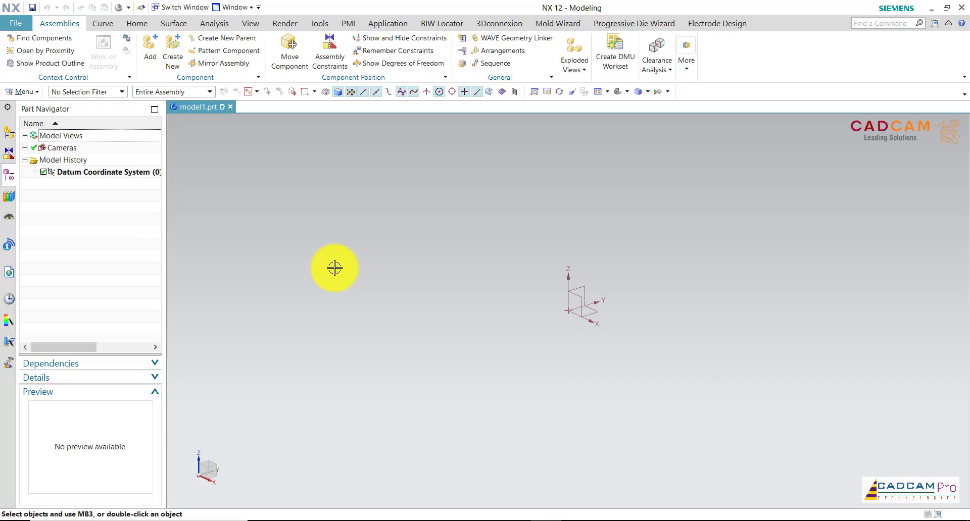
{"action": "left_click", "coordinate": [134, 23]}
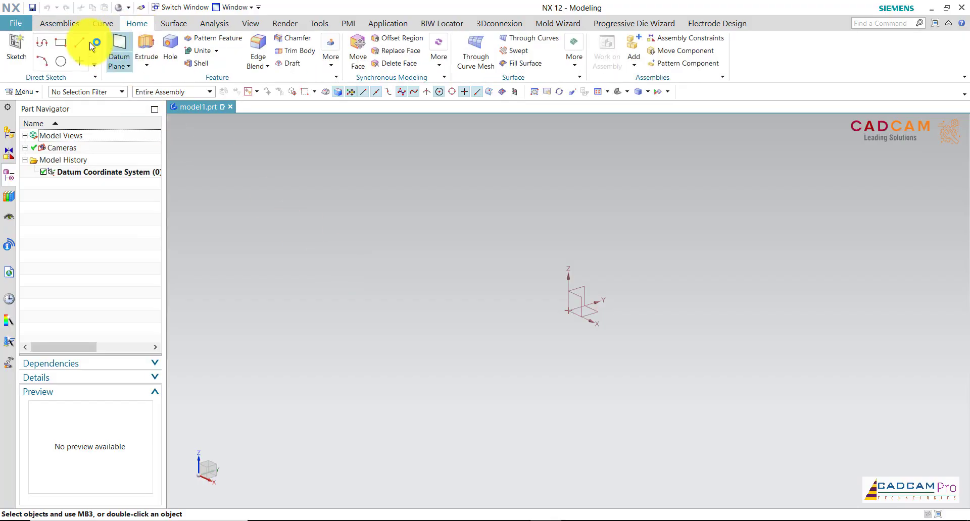
{"action": "left_click", "coordinate": [23, 52]}
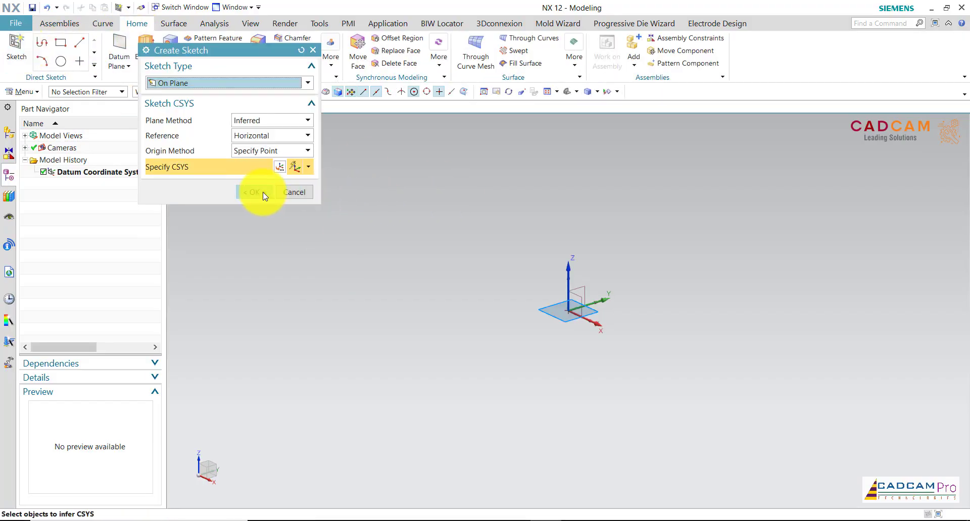
{"action": "left_click", "coordinate": [263, 193]}
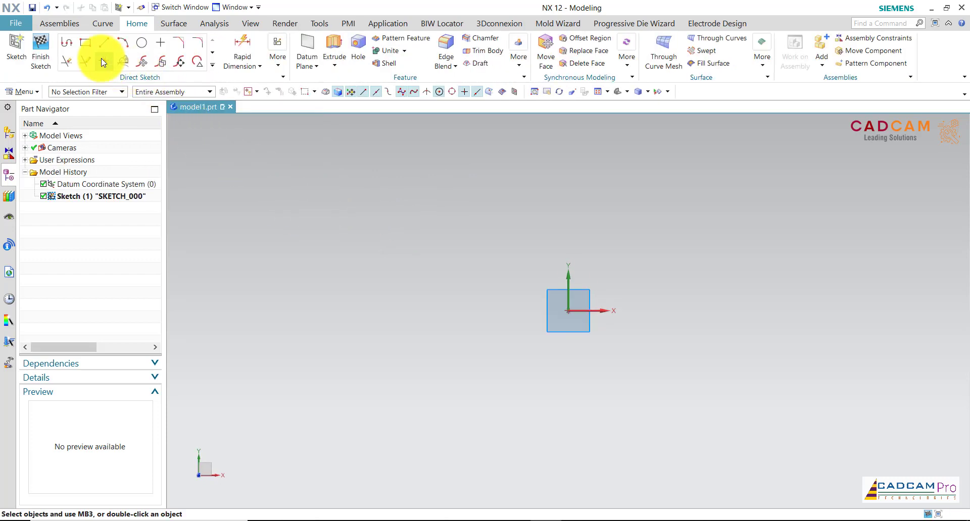
Draw two concentric circles centred on the sketch origin with diameters of 22 mm and 48 mm.
{"action": "left_click", "coordinate": [142, 43]}
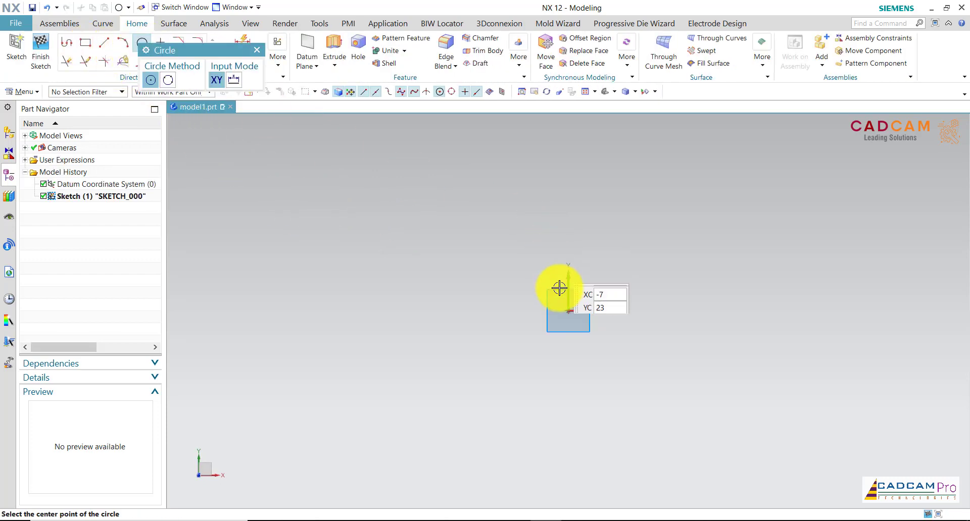
{"action": "left_click", "coordinate": [566, 311]}
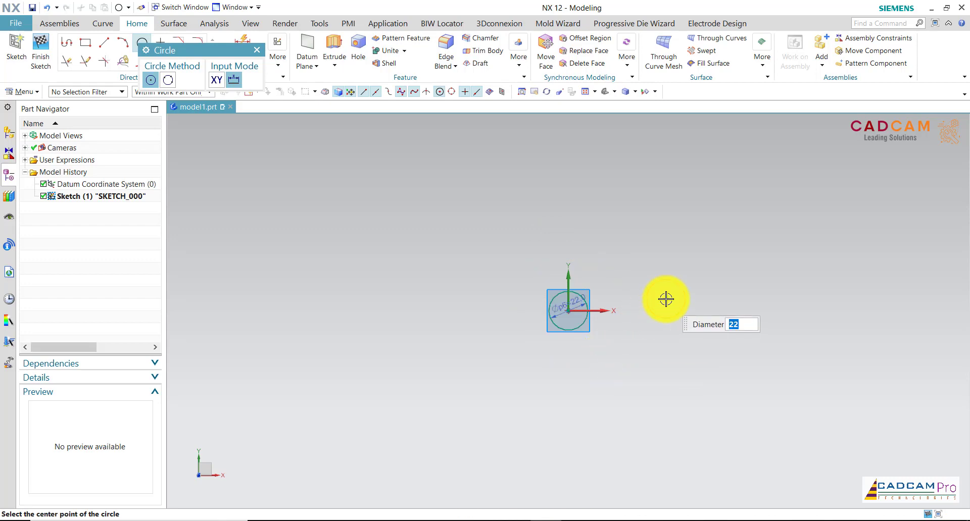
{"action": "left_click", "coordinate": [568, 310]}
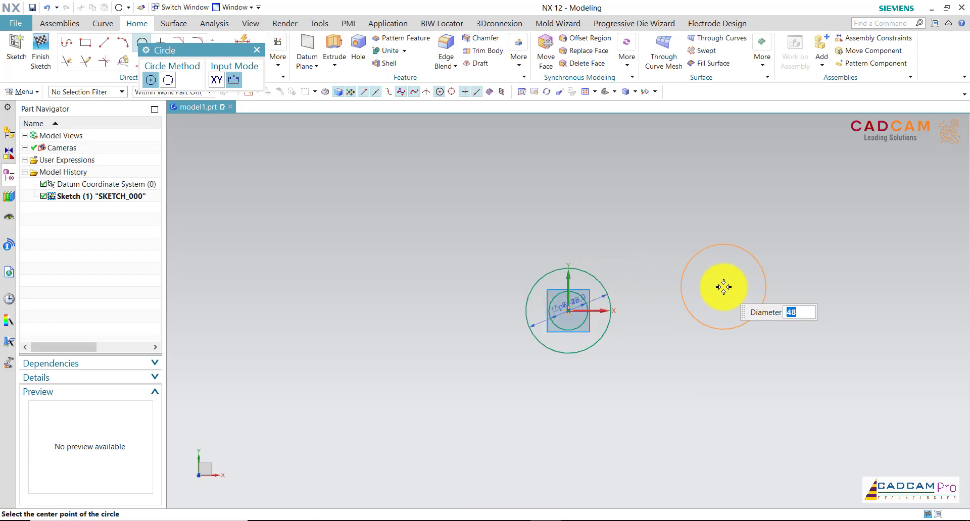
{"action": "key", "text": "Escape"}
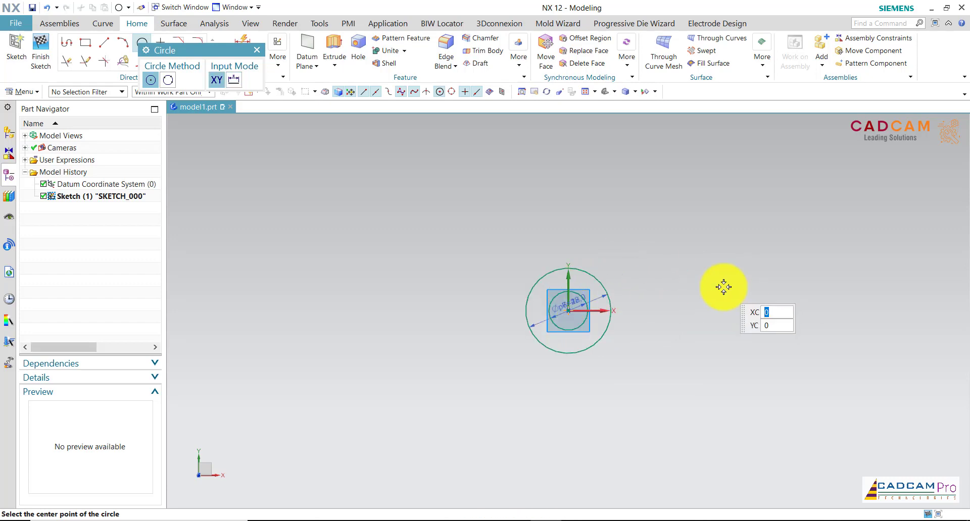
{"action": "key", "text": "Escape"}
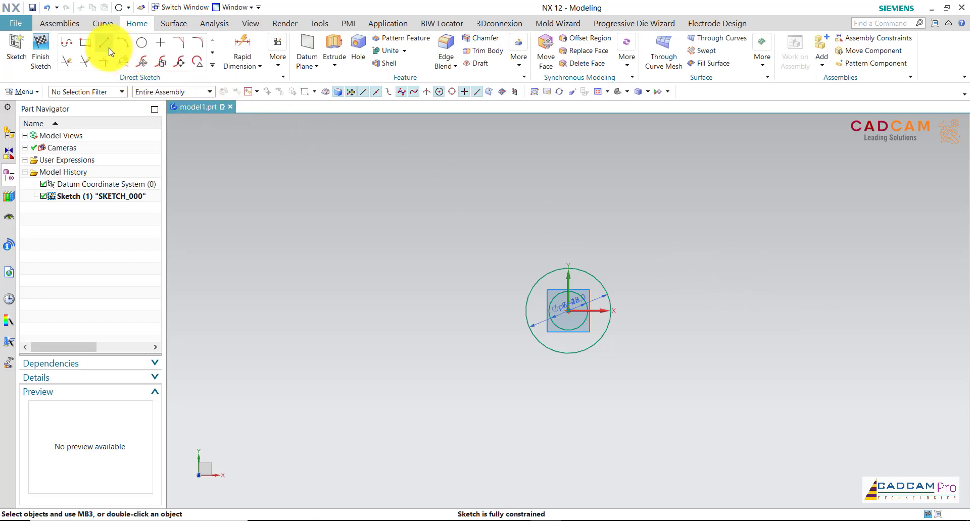
Sketch a leg profile about 55 mm high and 12 mm wide, running down from the inner circle's left side and back up to the outer circle.
{"action": "left_click", "coordinate": [108, 46]}
{"action": "left_click", "coordinate": [66, 43]}
{"action": "scroll", "coordinate": [580, 355], "scroll_direction": "up", "scroll_amount": 2}
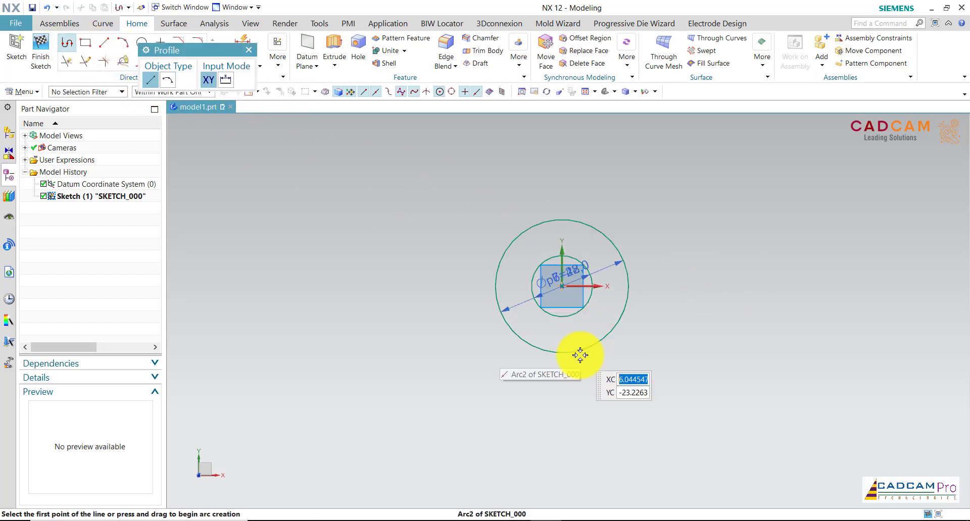
{"action": "left_click", "coordinate": [531, 287]}
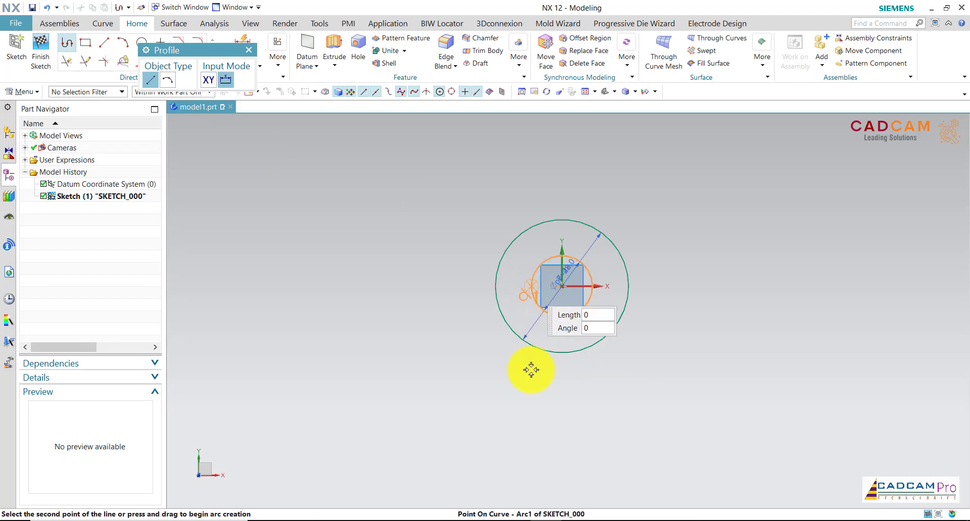
{"action": "left_click", "coordinate": [531, 438]}
{"action": "left_click", "coordinate": [498, 439]}
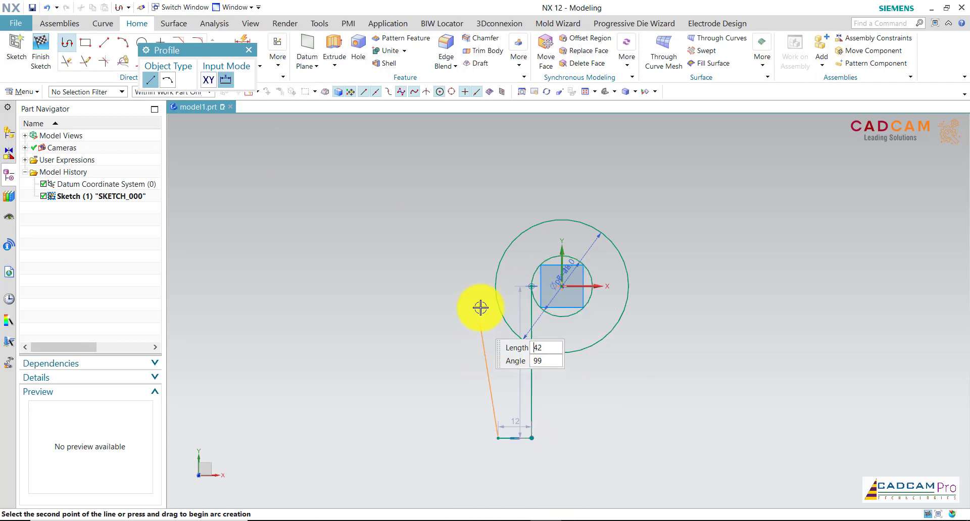
{"action": "left_click", "coordinate": [495, 287]}
{"action": "key", "text": "Escape"}
{"action": "key", "text": "Escape"}
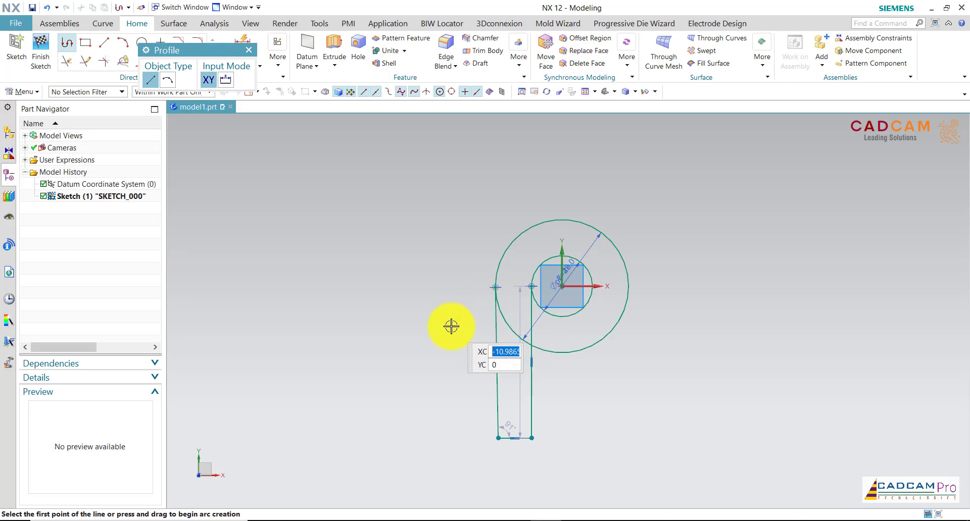
Set the leg's vertical length dimension to 40 mm.
{"action": "scroll", "coordinate": [542, 407], "scroll_direction": "up", "scroll_amount": 1}
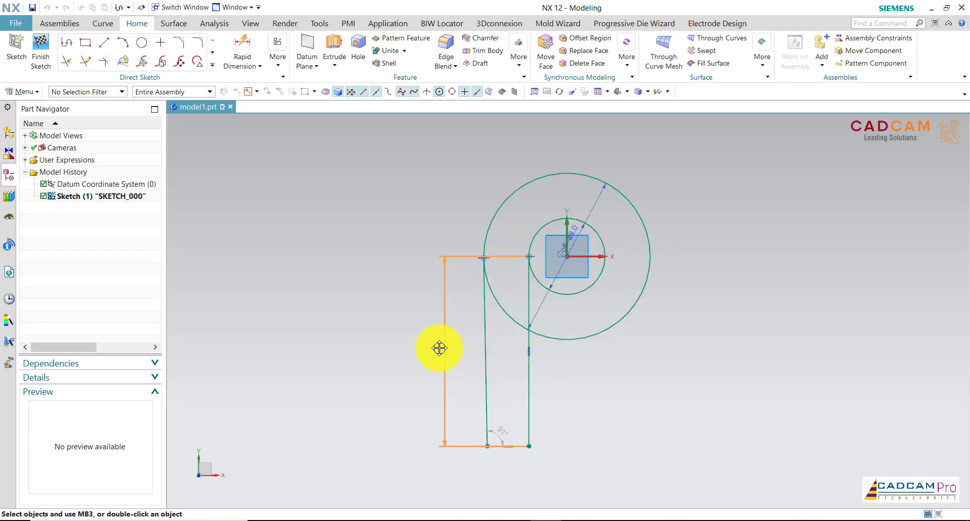
{"action": "double_click", "coordinate": [439, 348]}
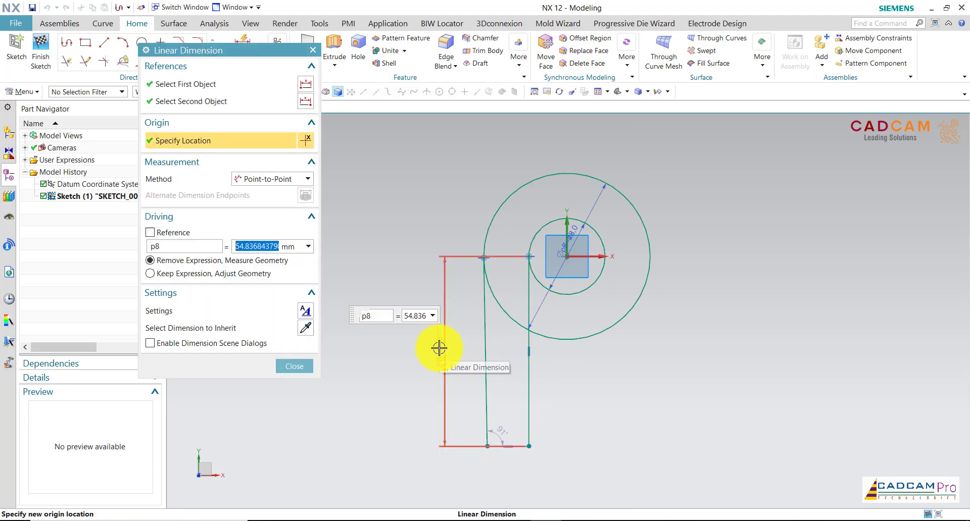
{"action": "key", "text": "Return"}
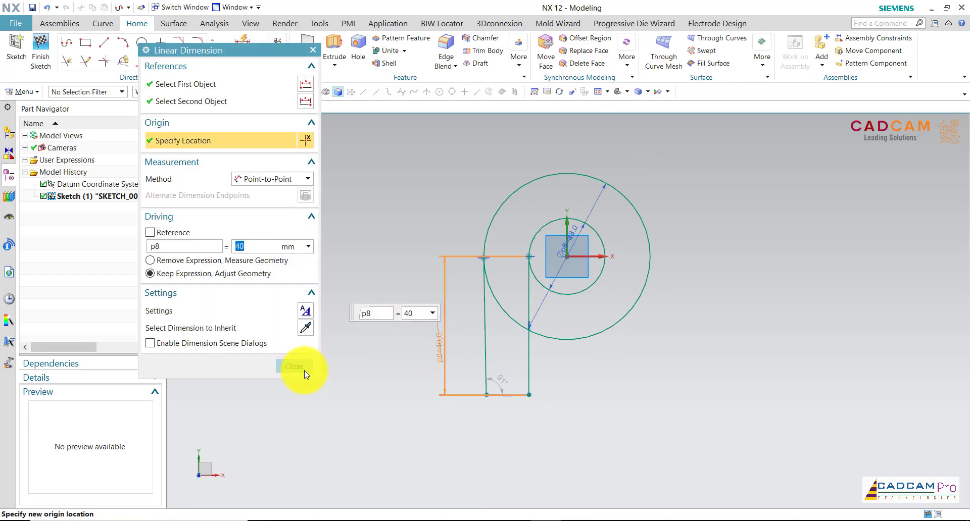
{"action": "left_click", "coordinate": [305, 373]}
Add a 7° angular dimension between the leg's vertical inner line and its slanted outer line.
{"action": "left_click", "coordinate": [242, 65]}
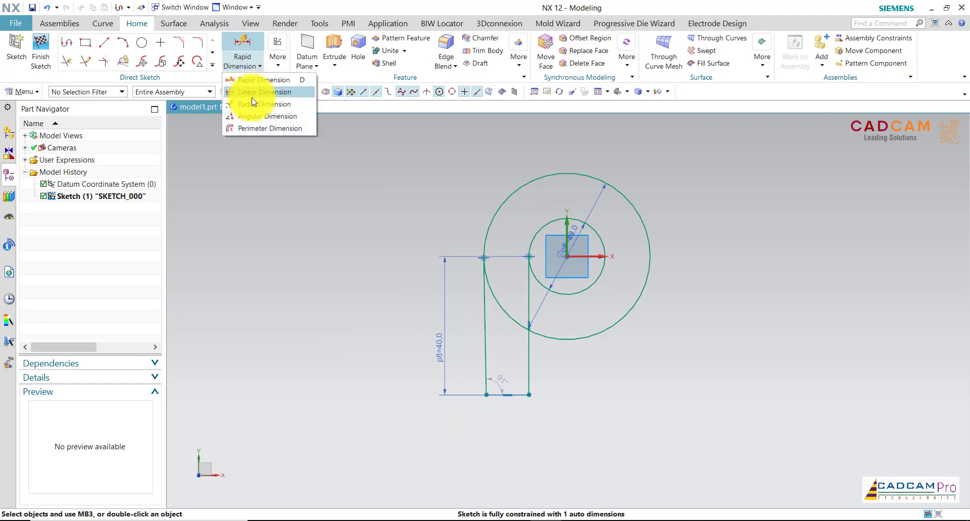
{"action": "left_click", "coordinate": [260, 116]}
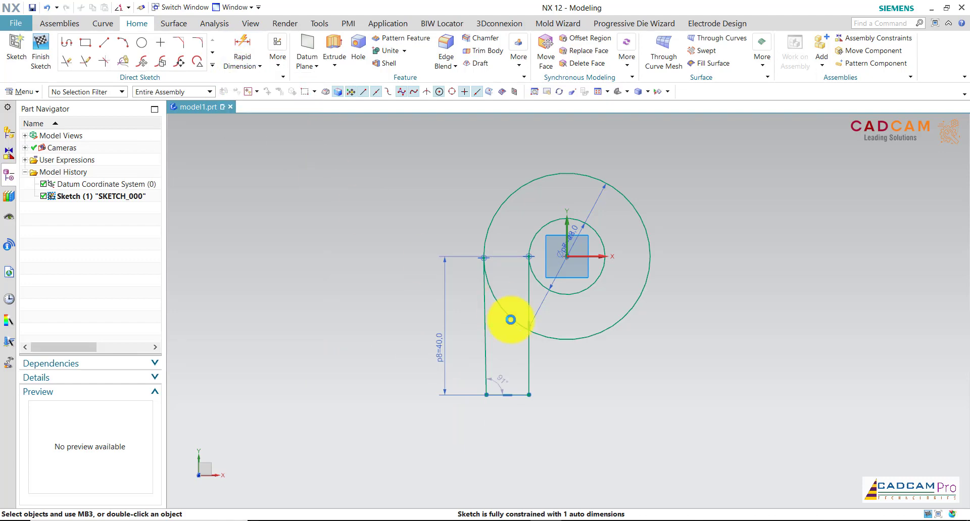
{"action": "left_click", "coordinate": [533, 358]}
{"action": "left_click", "coordinate": [507, 358]}
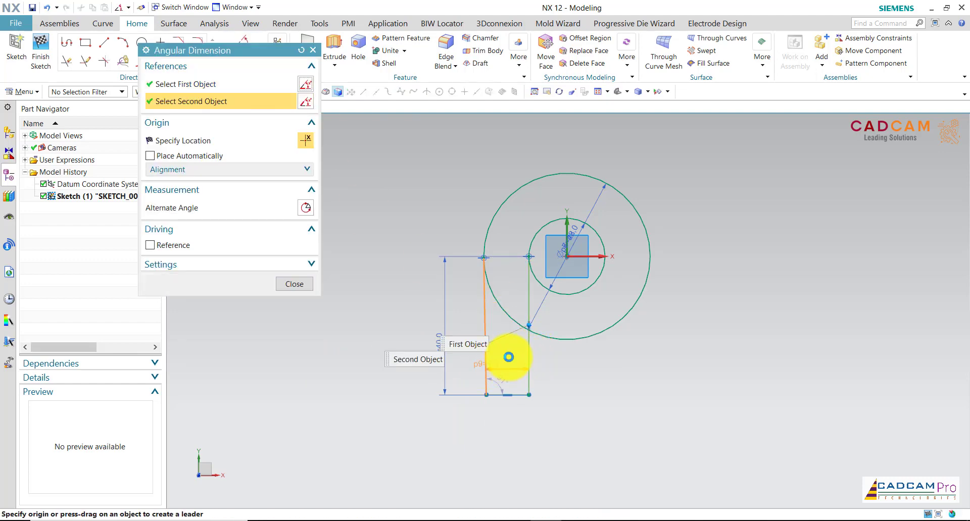
{"action": "left_click", "coordinate": [507, 357]}
{"action": "type", "text": "7"}
{"action": "key", "text": "Return"}
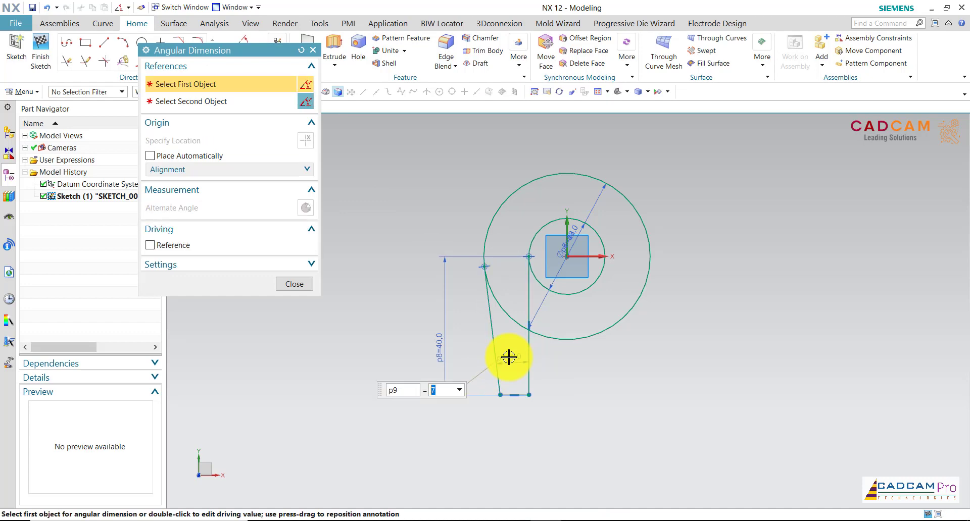
{"action": "left_click", "coordinate": [294, 285]}
Mirror the three leg lines about the sketch's vertical Y axis and finish the sketch.
{"action": "scroll", "coordinate": [358, 312], "scroll_direction": "down", "scroll_amount": 2}
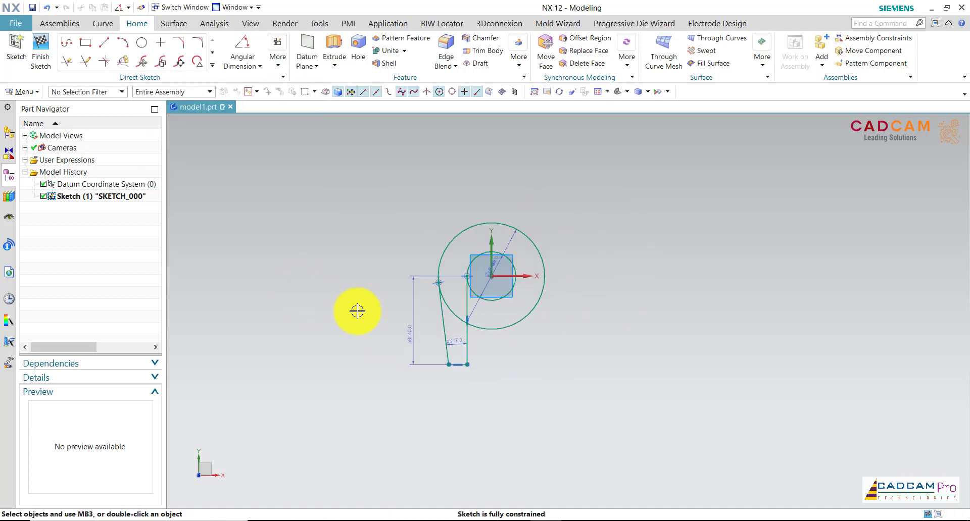
{"action": "scroll", "coordinate": [505, 282], "scroll_direction": "up", "scroll_amount": 2}
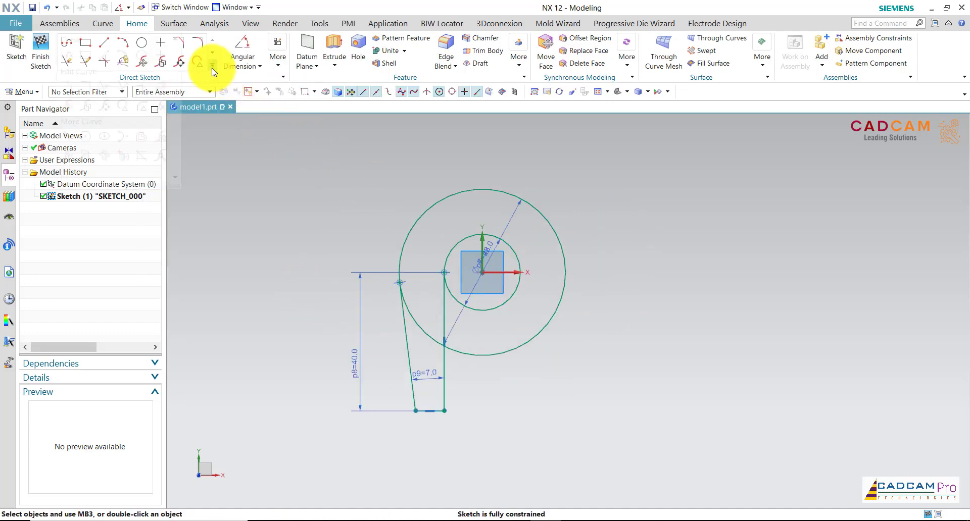
{"action": "left_click", "coordinate": [70, 156]}
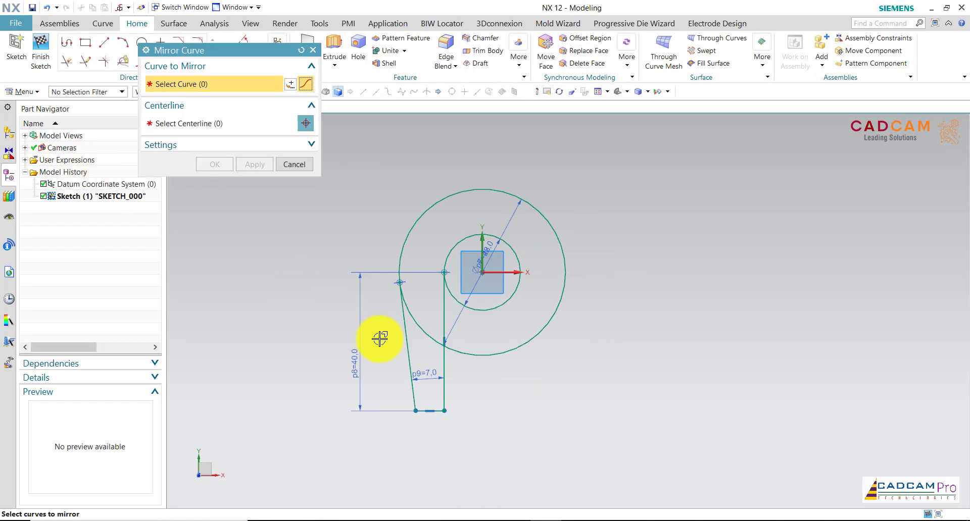
{"action": "left_click", "coordinate": [416, 398]}
{"action": "scroll", "coordinate": [426, 402], "scroll_direction": "up", "scroll_amount": 3}
{"action": "scroll", "coordinate": [449, 428], "scroll_direction": "down", "scroll_amount": 2}
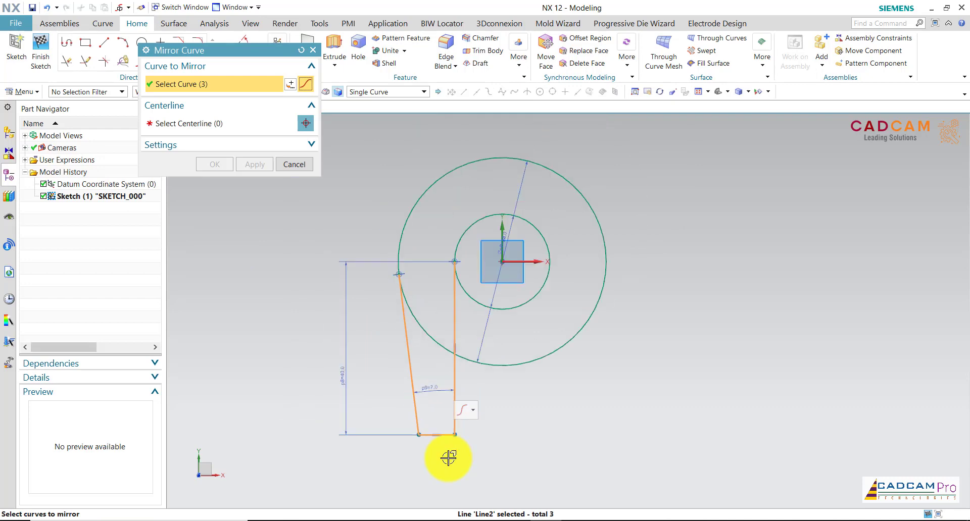
{"action": "left_click", "coordinate": [242, 126]}
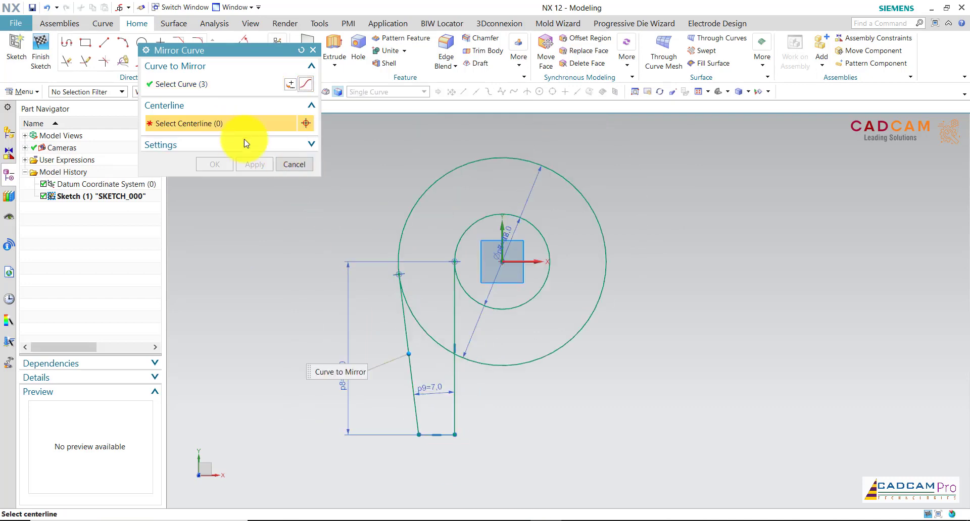
{"action": "left_click", "coordinate": [500, 229]}
{"action": "left_click", "coordinate": [214, 165]}
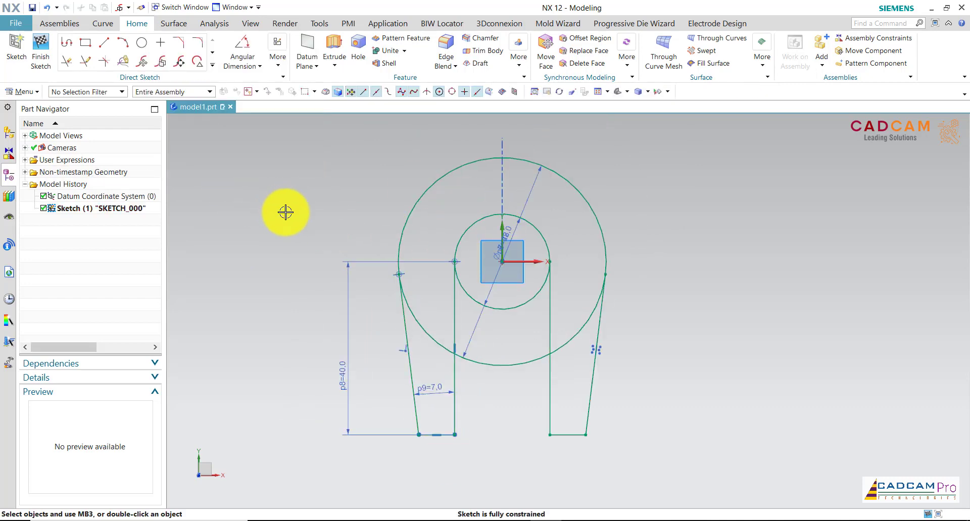
{"action": "scroll", "coordinate": [286, 212], "scroll_direction": "down", "scroll_amount": 1}
{"action": "left_click", "coordinate": [47, 50]}
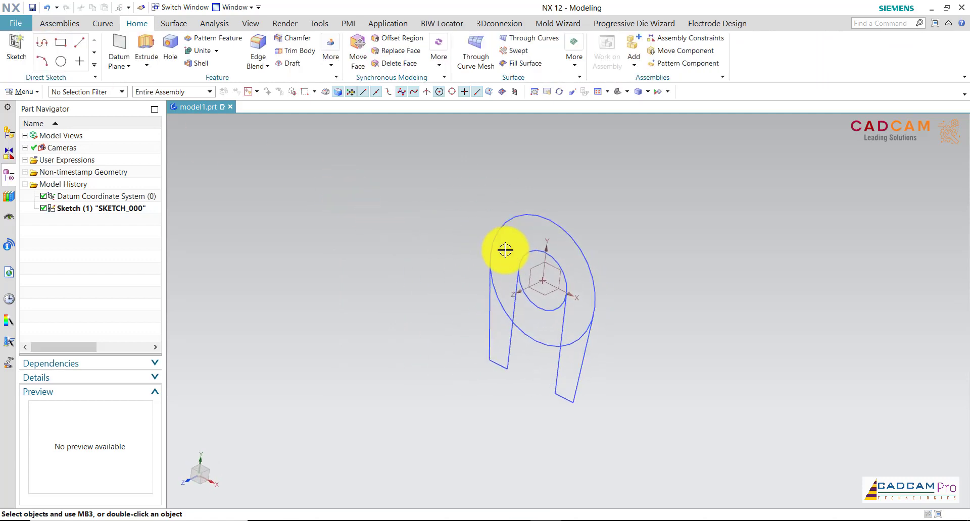
Start an Extrude with the arch region between the circles and both leg regions as its section.
{"action": "left_click", "coordinate": [148, 55]}
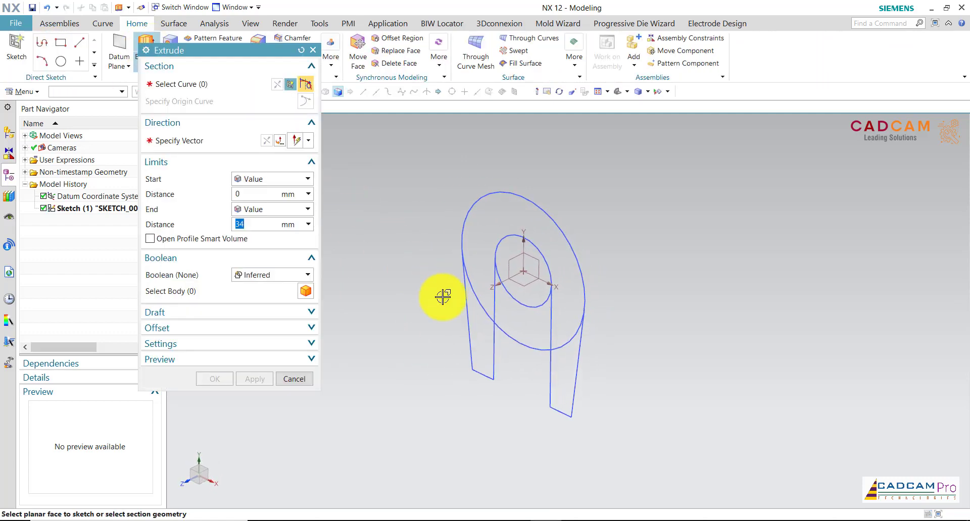
{"action": "left_click", "coordinate": [550, 319]}
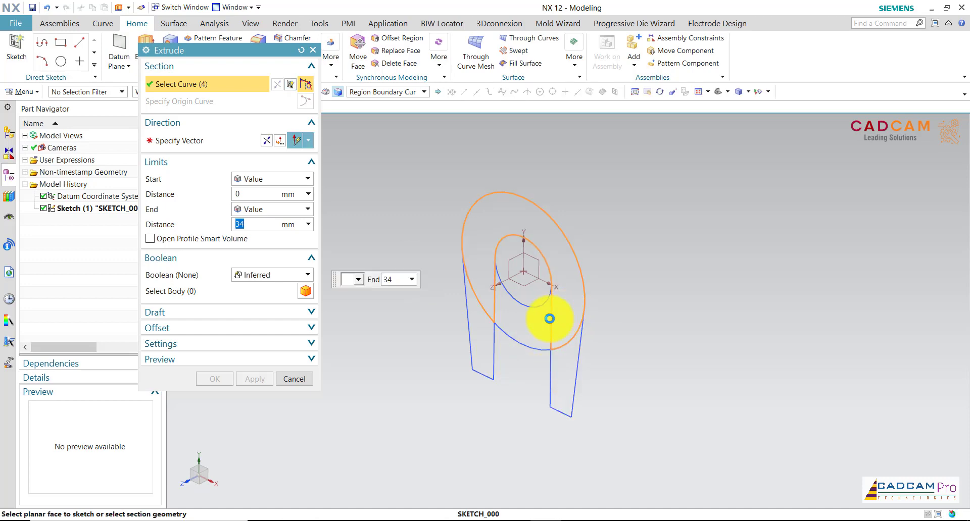
{"action": "left_click", "coordinate": [557, 371]}
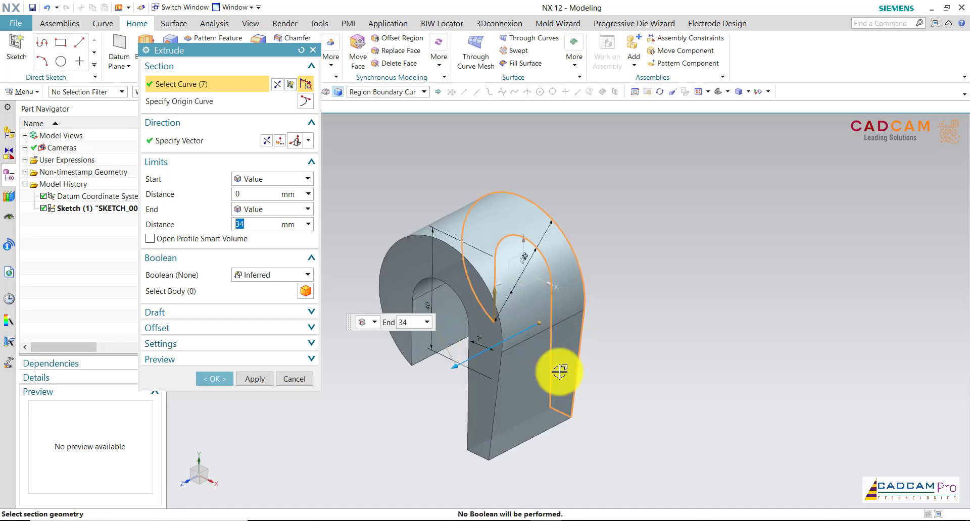
{"action": "middle_click_drag", "start_coordinate": [557, 371], "coordinate": [461, 338]}
{"action": "left_click", "coordinate": [448, 411]}
{"action": "middle_click_drag", "start_coordinate": [448, 412], "coordinate": [396, 266]}
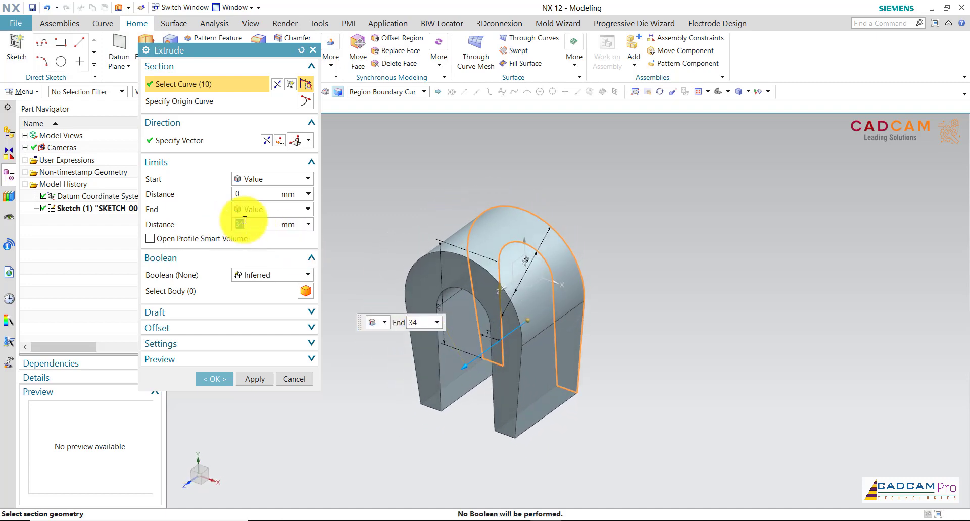
Extrude the arch and leg section with a symmetric value of 20 mm and Boolean None.
{"action": "left_click", "coordinate": [256, 209]}
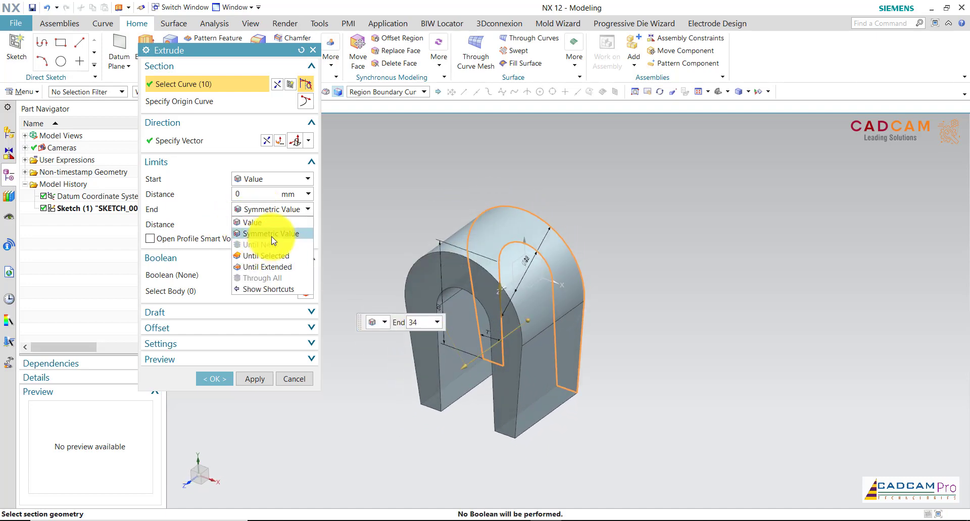
{"action": "left_click", "coordinate": [272, 235]}
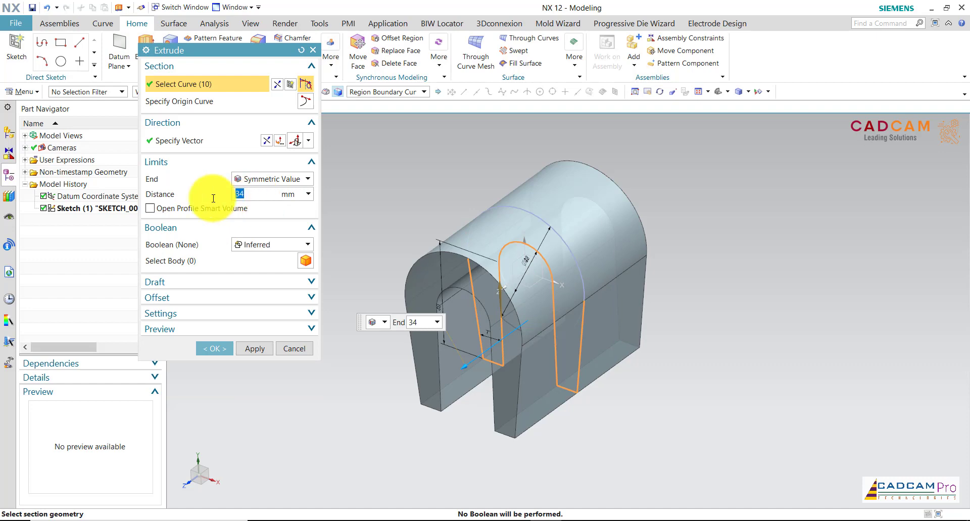
{"action": "left_click", "coordinate": [260, 244]}
{"action": "left_click", "coordinate": [273, 258]}
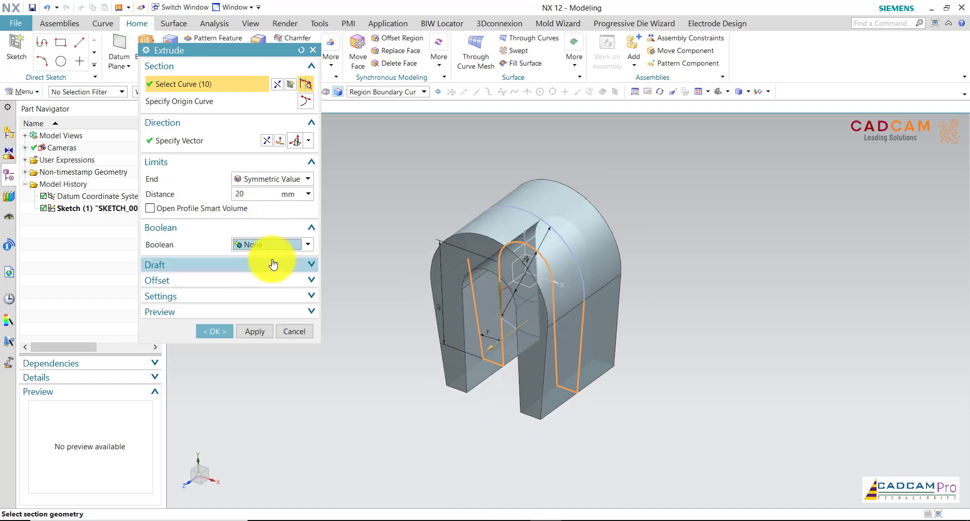
{"action": "middle_click_drag", "start_coordinate": [346, 231], "coordinate": [348, 234]}
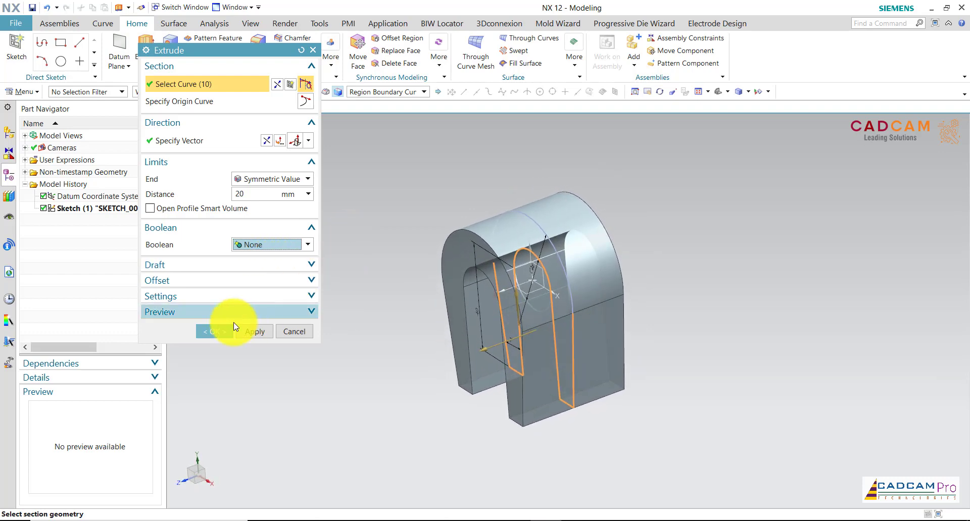
{"action": "left_click", "coordinate": [202, 330]}
{"action": "middle_click_drag", "start_coordinate": [327, 293], "coordinate": [324, 292]}
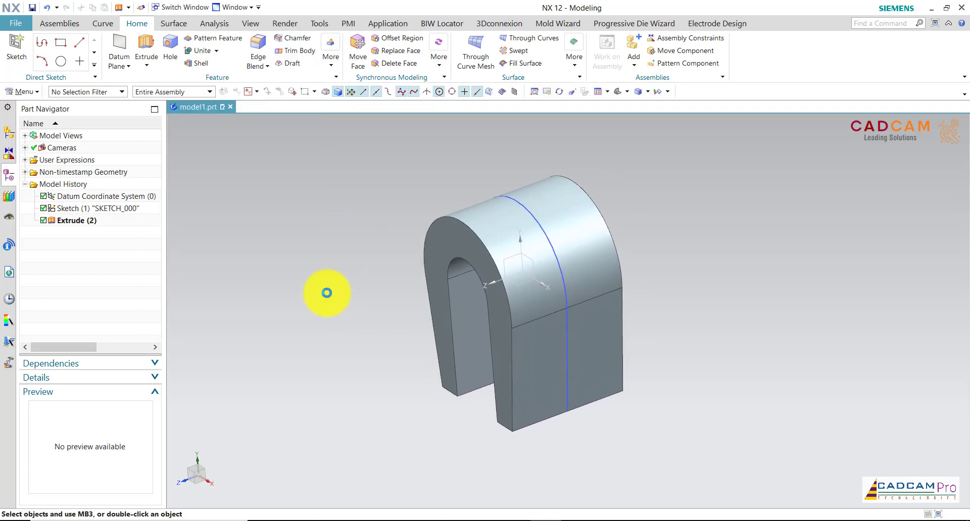
Create a sketch on the YZ datum plane and rotate the view 90° so the legs point down.
{"action": "left_click", "coordinate": [16, 48]}
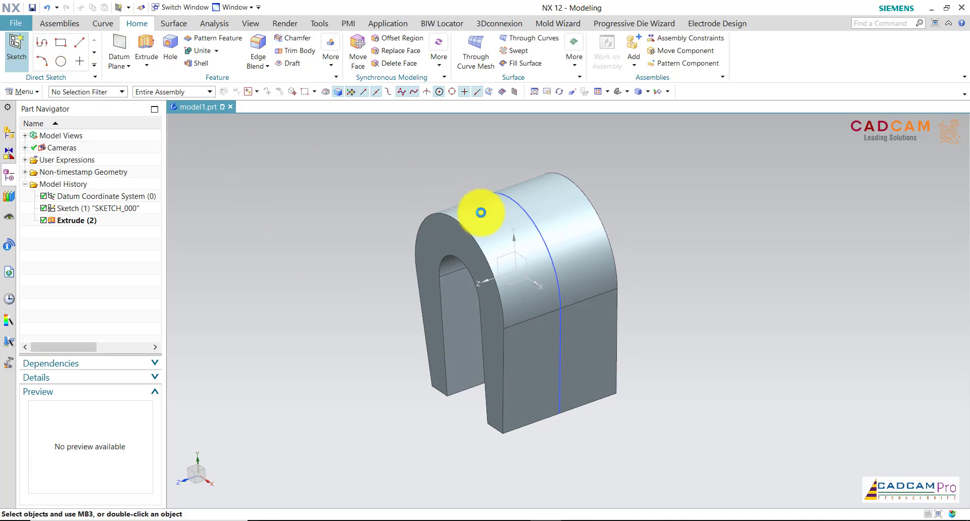
{"action": "left_click", "coordinate": [505, 257]}
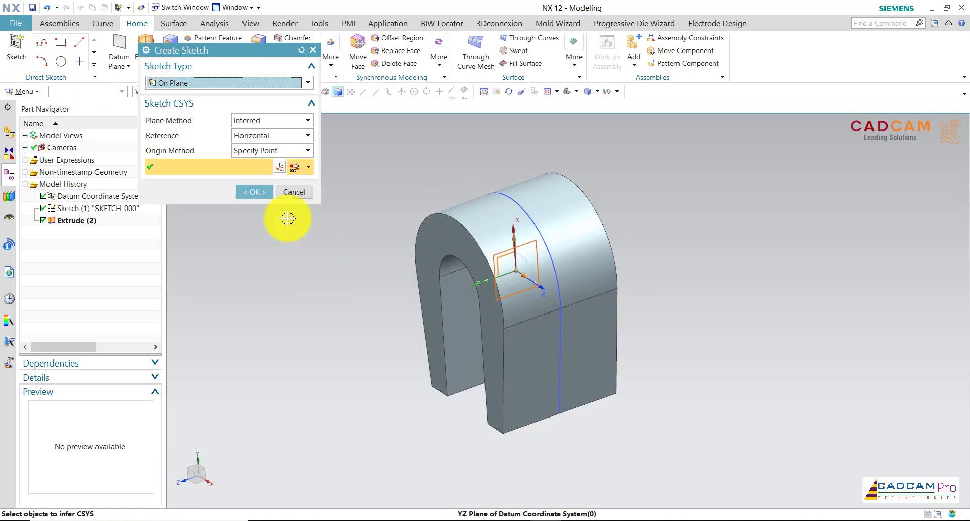
{"action": "left_click", "coordinate": [258, 195]}
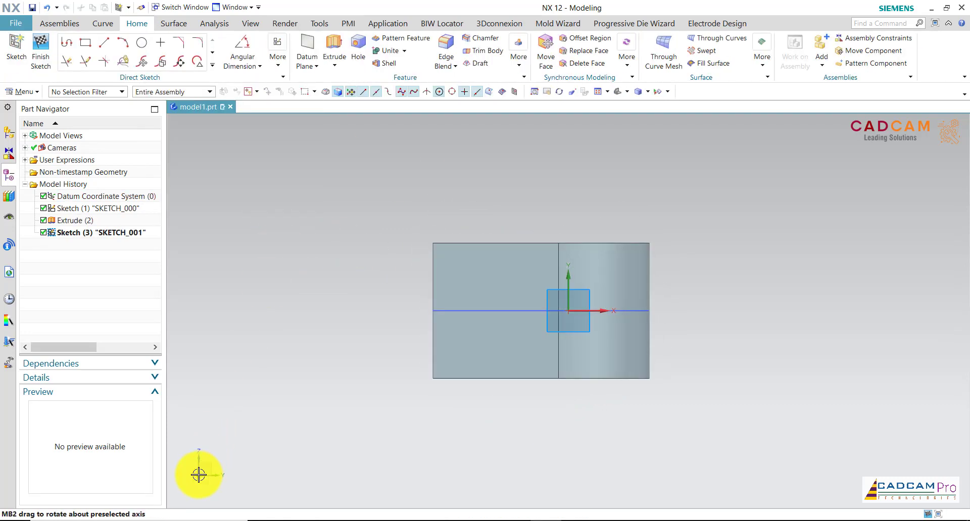
{"action": "left_click", "coordinate": [199, 475]}
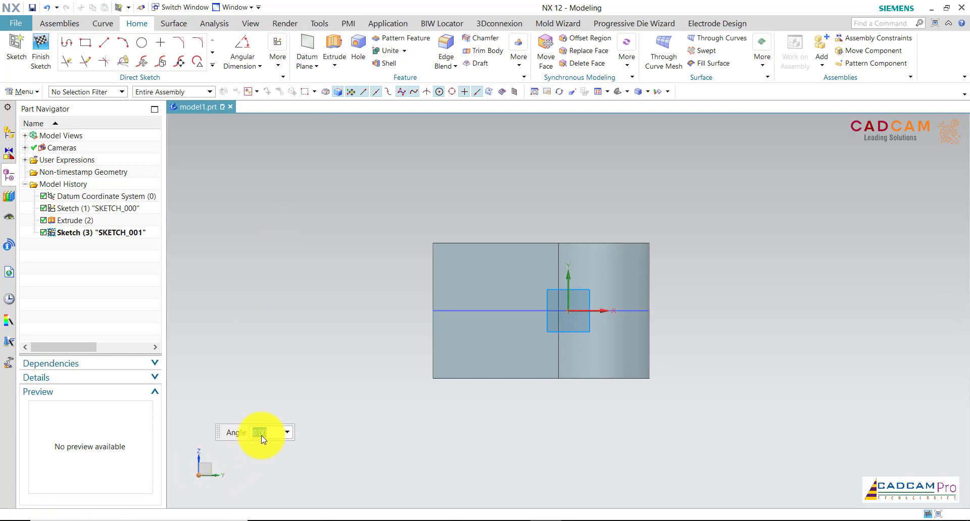
{"action": "type", "text": "90"}
{"action": "key", "text": "Return"}
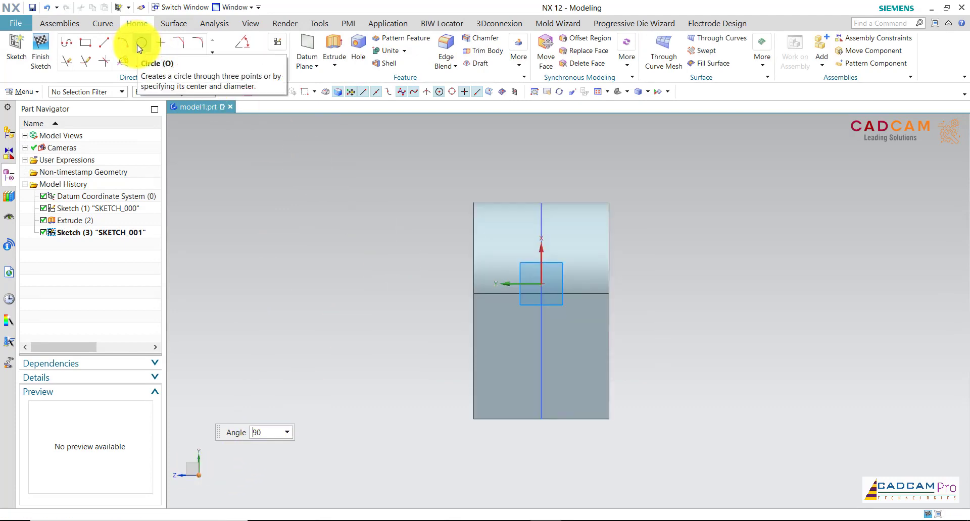
Project the body's top section side edges, its horizontal mid edge and its bottom edge into the sketch with associative Project Curve.
{"action": "left_click", "coordinate": [211, 68]}
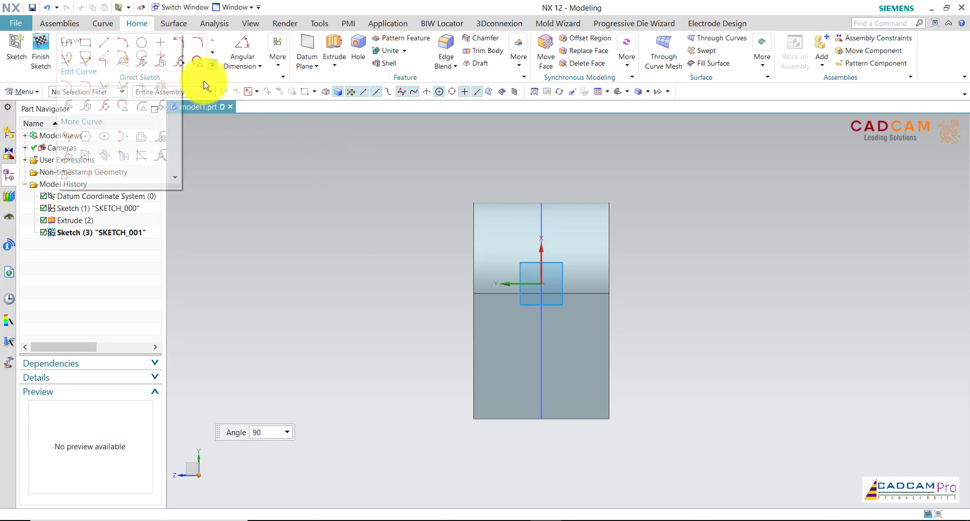
{"action": "left_click", "coordinate": [120, 156]}
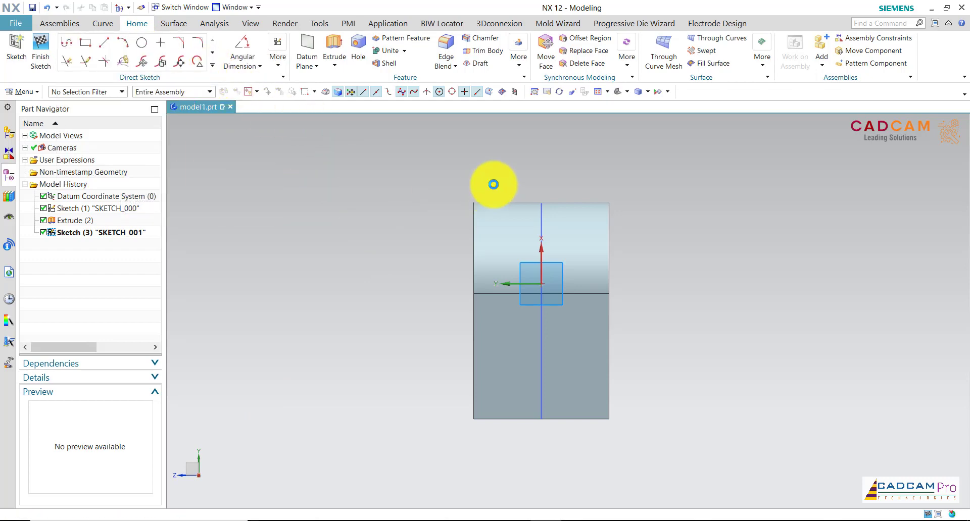
{"action": "left_click", "coordinate": [559, 205]}
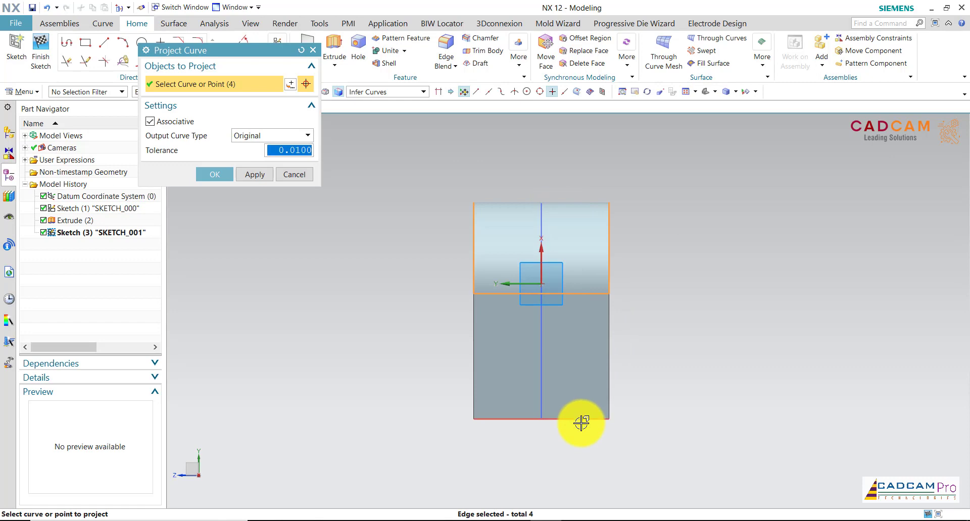
{"action": "left_click", "coordinate": [221, 176]}
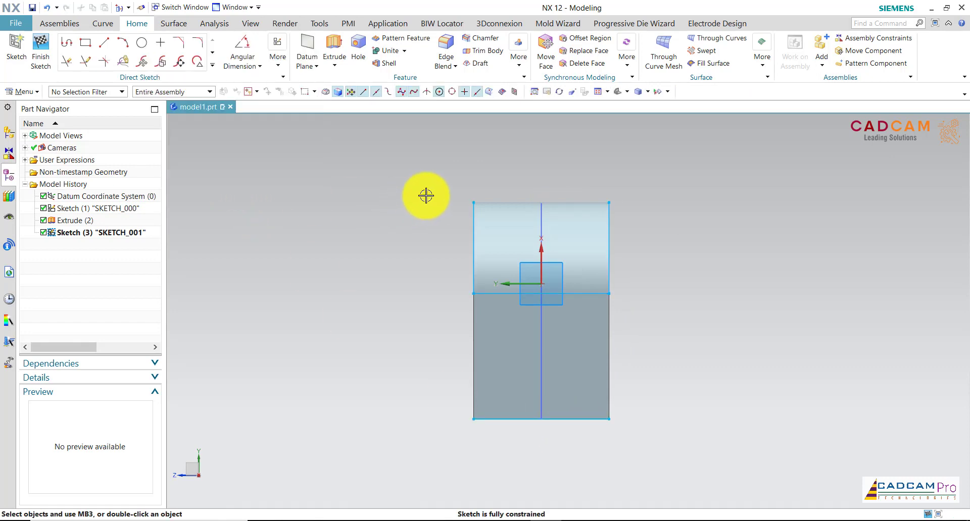
Convert all the projected sketch lines to reference geometry.
{"action": "left_click", "coordinate": [593, 294]}
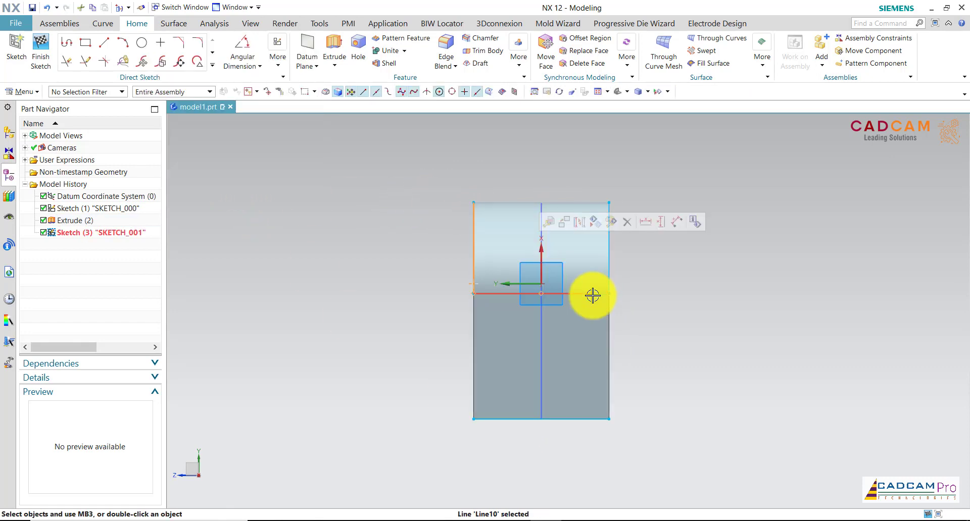
{"action": "left_click", "coordinate": [610, 277]}
{"action": "left_click", "coordinate": [586, 419]}
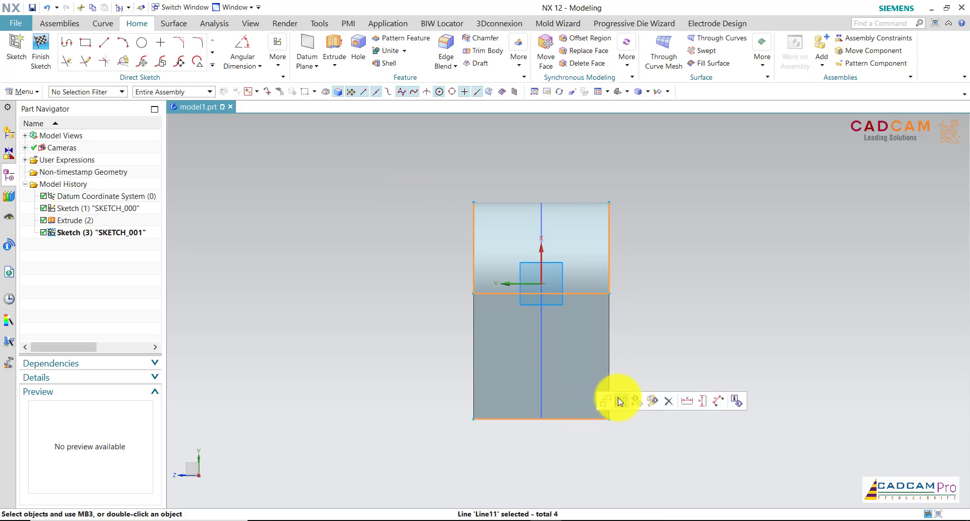
{"action": "key", "text": "Delete"}
{"action": "left_click", "coordinate": [595, 295]}
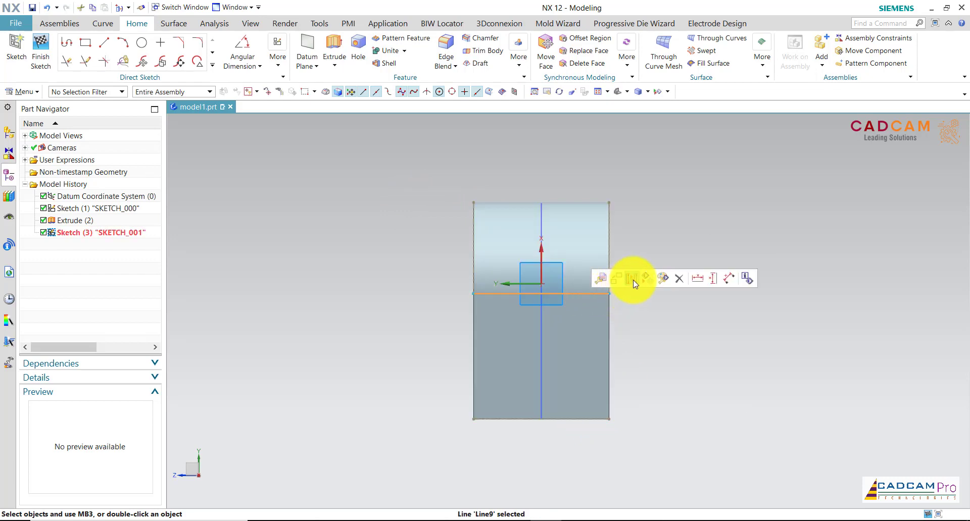
{"action": "key", "text": "Delete"}
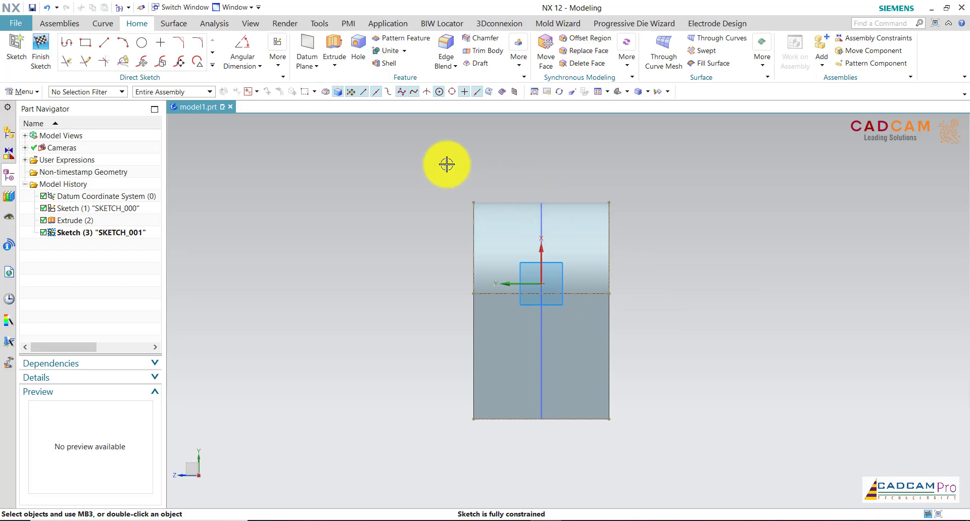
Hide the original arch profile sketch, SKETCH_000, and fit the model in view.
{"action": "left_click", "coordinate": [541, 216]}
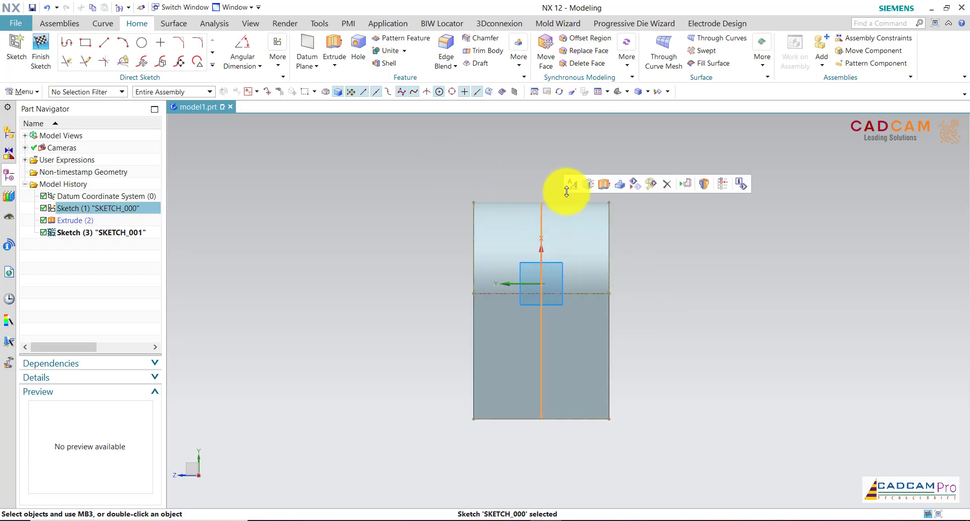
{"action": "left_click", "coordinate": [635, 186]}
{"action": "key", "text": "ctrl+f"}
{"action": "scroll", "coordinate": [368, 262], "scroll_direction": "down", "scroll_amount": 2}
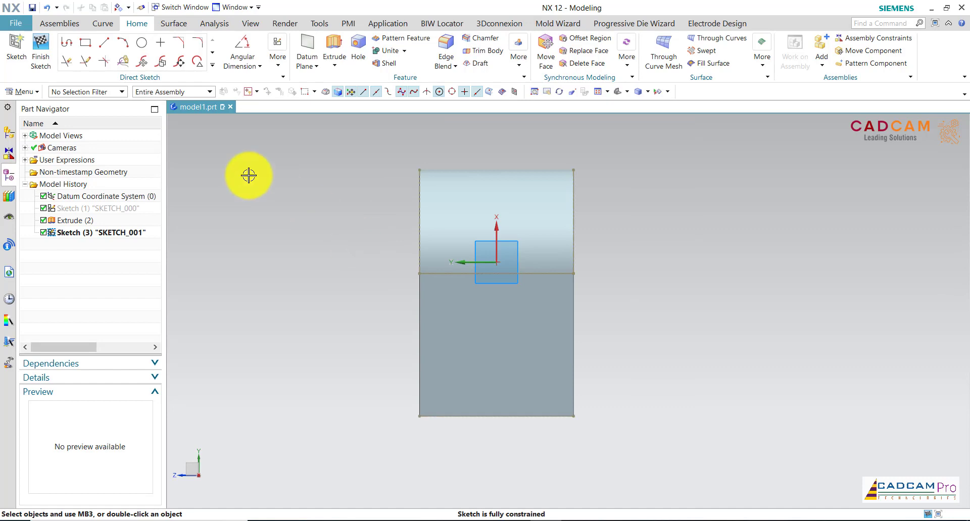
Sketch a three-point arc bulging downward just above the leg's bottom edge.
{"action": "left_click", "coordinate": [122, 45]}
{"action": "left_click", "coordinate": [456, 380]}
{"action": "left_click", "coordinate": [543, 380]}
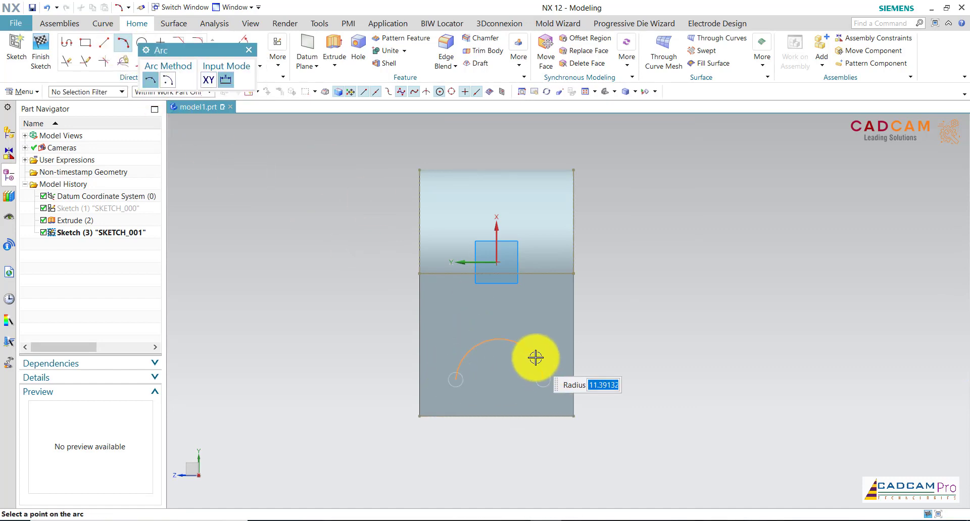
{"action": "left_click", "coordinate": [516, 391]}
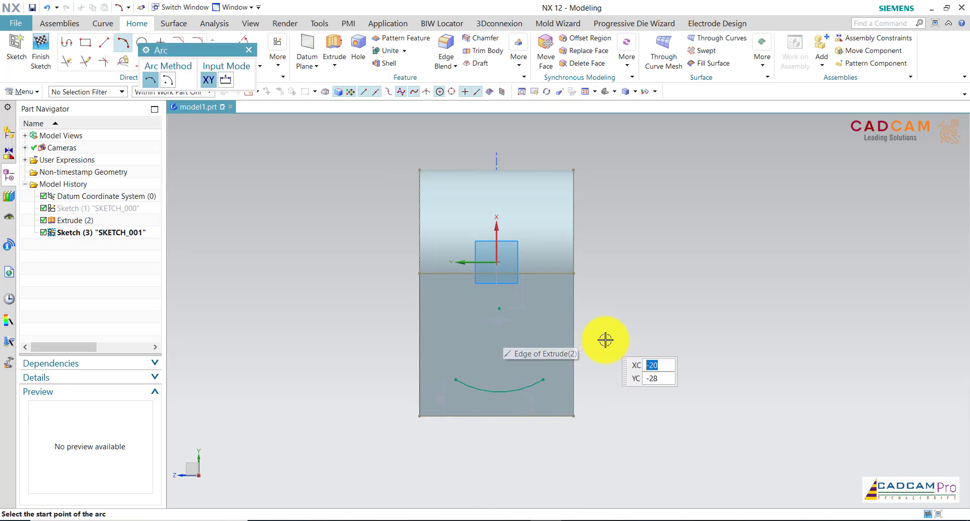
{"action": "key", "text": "Escape"}
Set the arc's radial dimension to 10 mm, with its annotation placed below the body.
{"action": "left_click_drag", "start_coordinate": [520, 375], "coordinate": [539, 446]}
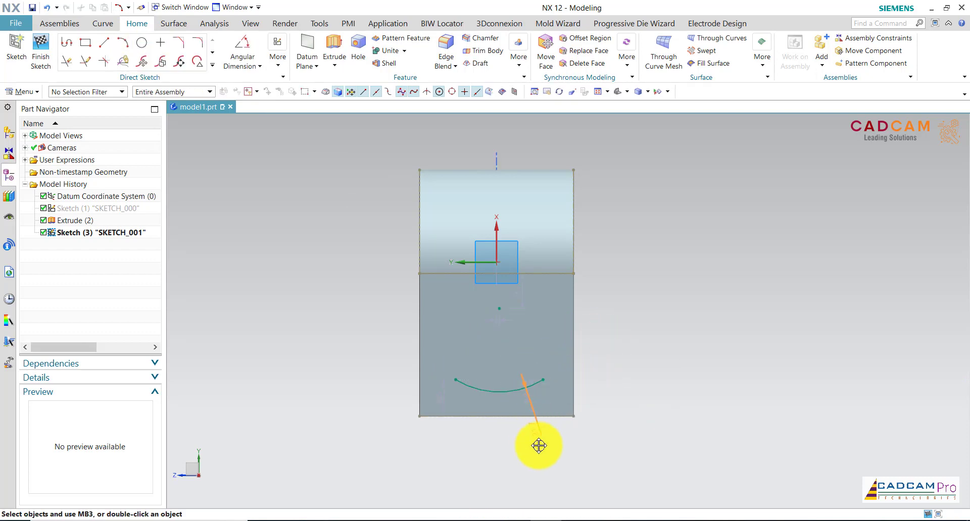
{"action": "double_click", "coordinate": [545, 473]}
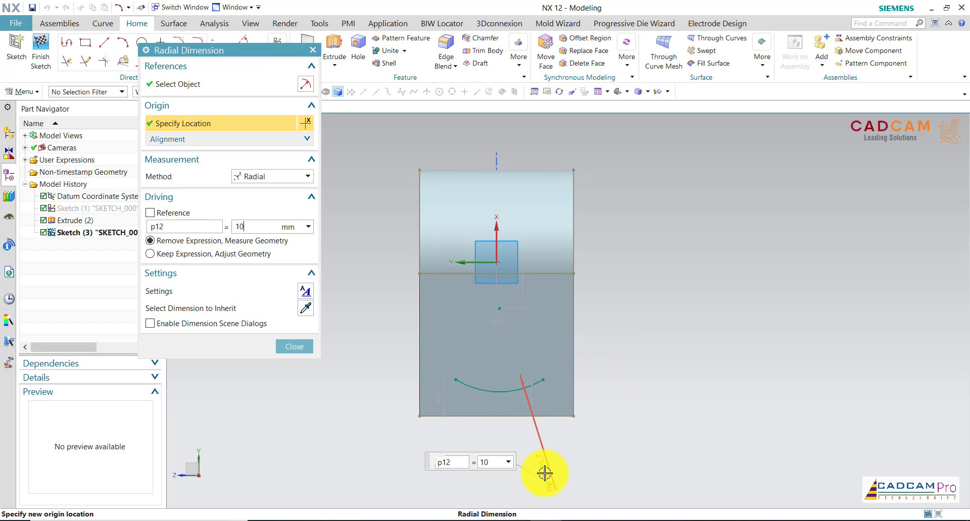
{"action": "type", "text": "10"}
{"action": "key", "text": "Return"}
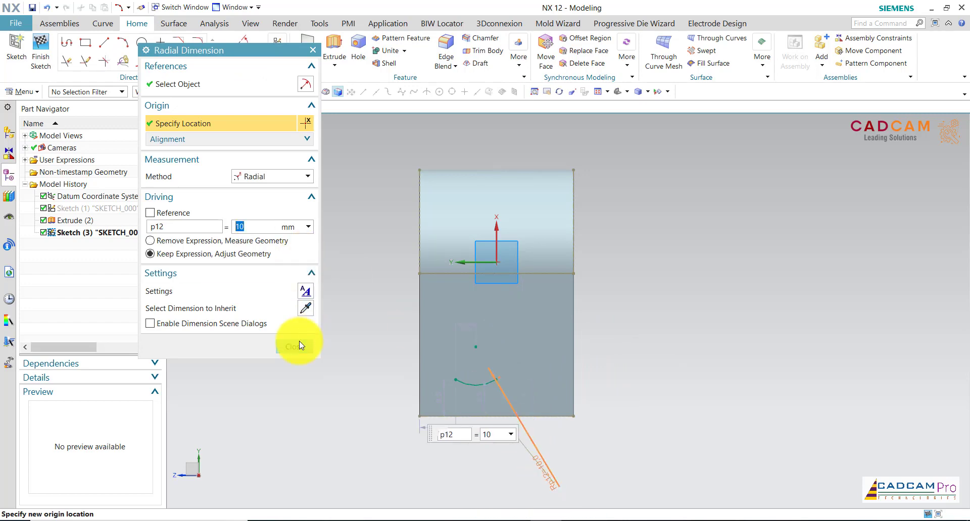
{"action": "left_click", "coordinate": [300, 345]}
Add a vertical alignment constraint between the arc's two endpoints.
{"action": "scroll", "coordinate": [496, 391], "scroll_direction": "up", "scroll_amount": 3}
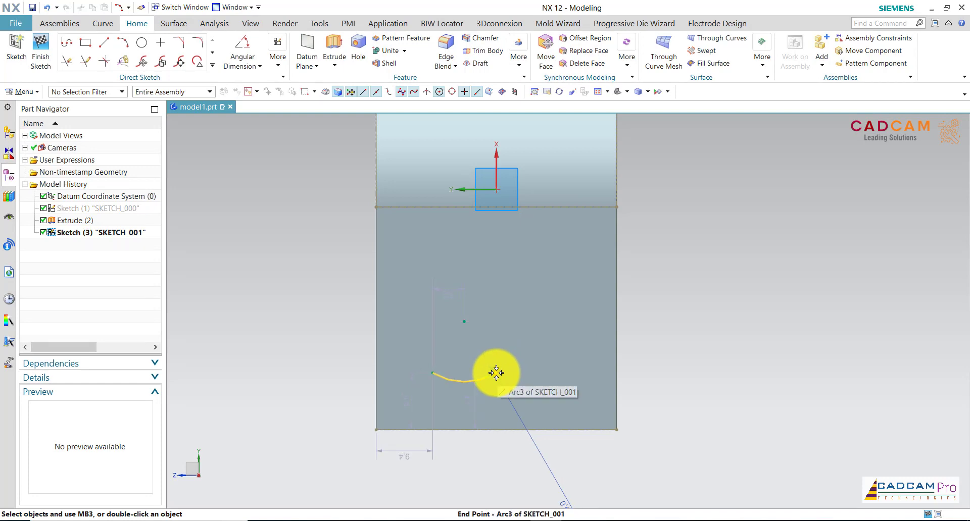
{"action": "left_click", "coordinate": [496, 374]}
{"action": "left_click", "coordinate": [433, 373]}
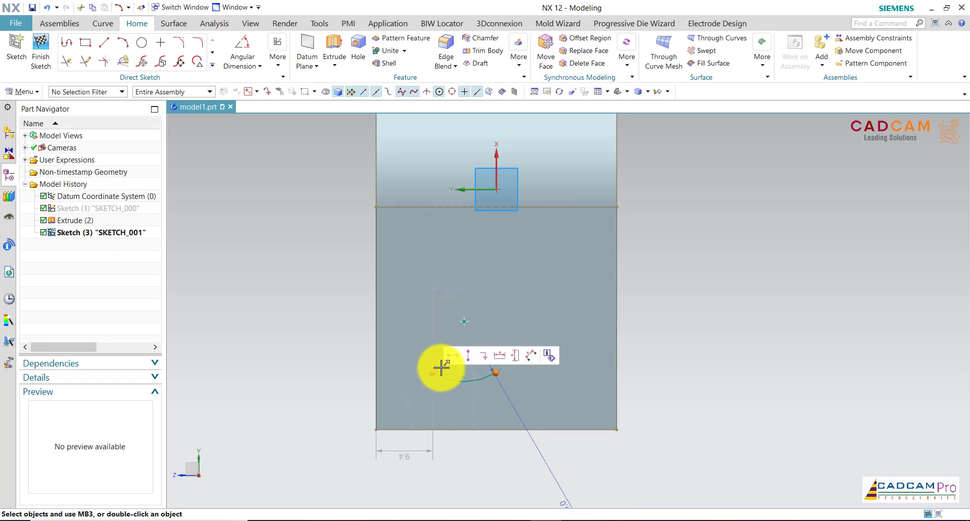
{"action": "left_click", "coordinate": [466, 359]}
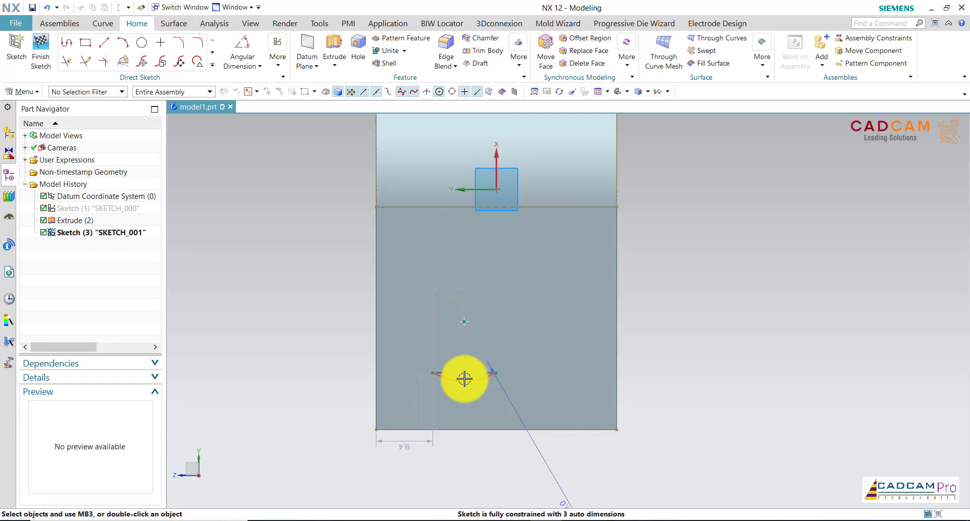
Constrain the arc's midpoint to the midpoint of the bottom reference line and lengthen the arc by moving its right endpoint outward and upward.
{"action": "left_click", "coordinate": [464, 382]}
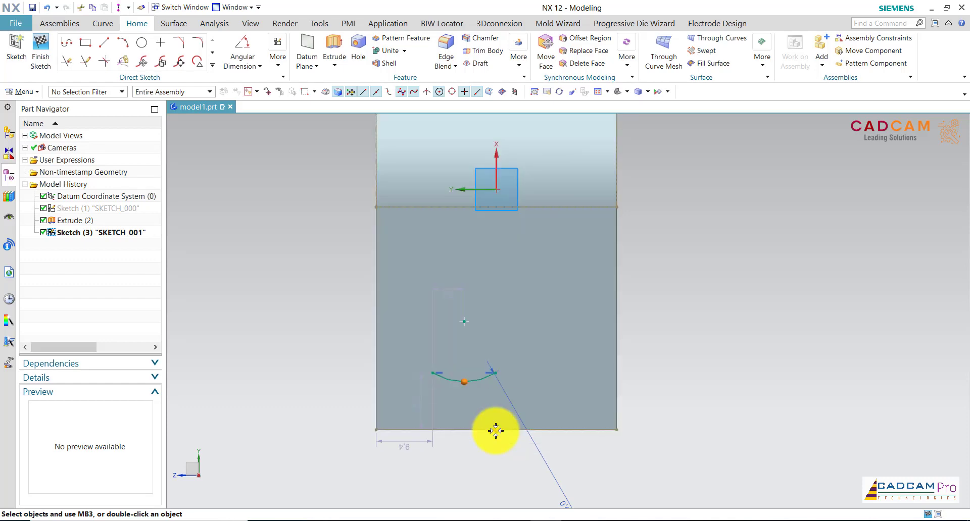
{"action": "left_click", "coordinate": [496, 431]}
{"action": "left_click", "coordinate": [515, 413]}
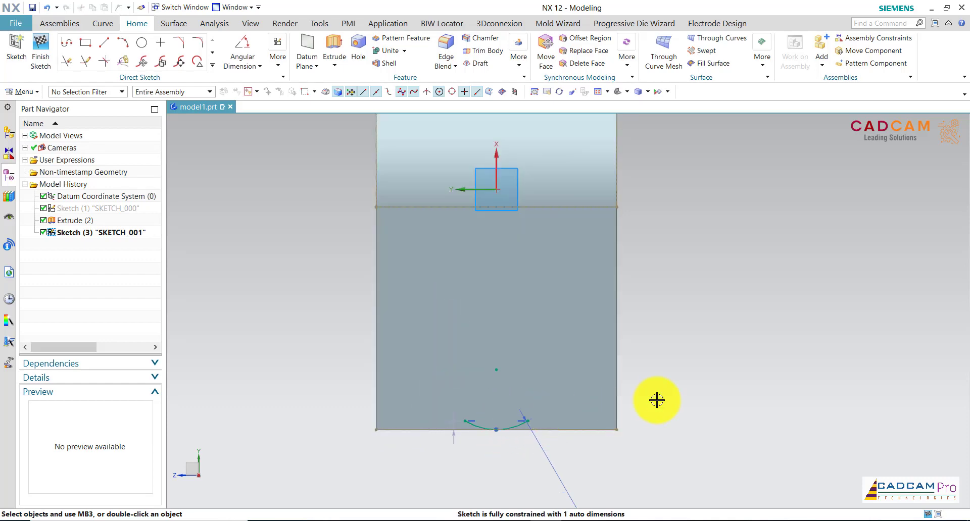
{"action": "left_click_drag", "start_coordinate": [530, 421], "coordinate": [556, 392]}
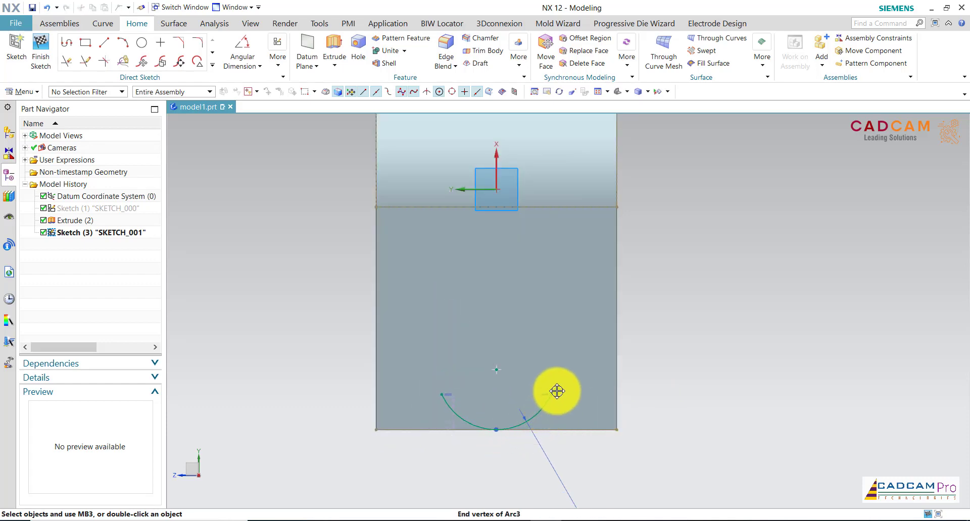
Draw a slanted line from the arc's left endpoint up to the body's top edge, just inside the top-left corner.
{"action": "scroll", "coordinate": [459, 433], "scroll_direction": "down", "scroll_amount": 2}
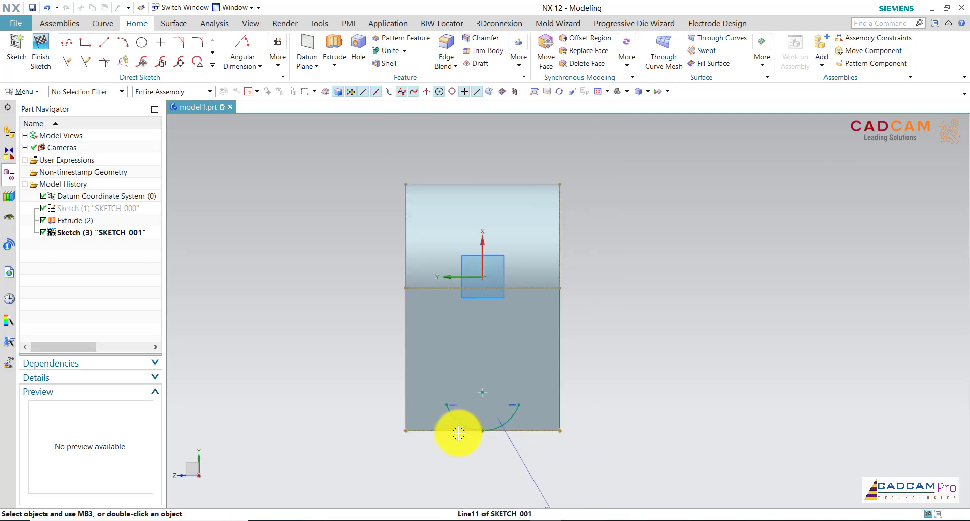
{"action": "left_click", "coordinate": [104, 43]}
{"action": "left_click", "coordinate": [446, 404]}
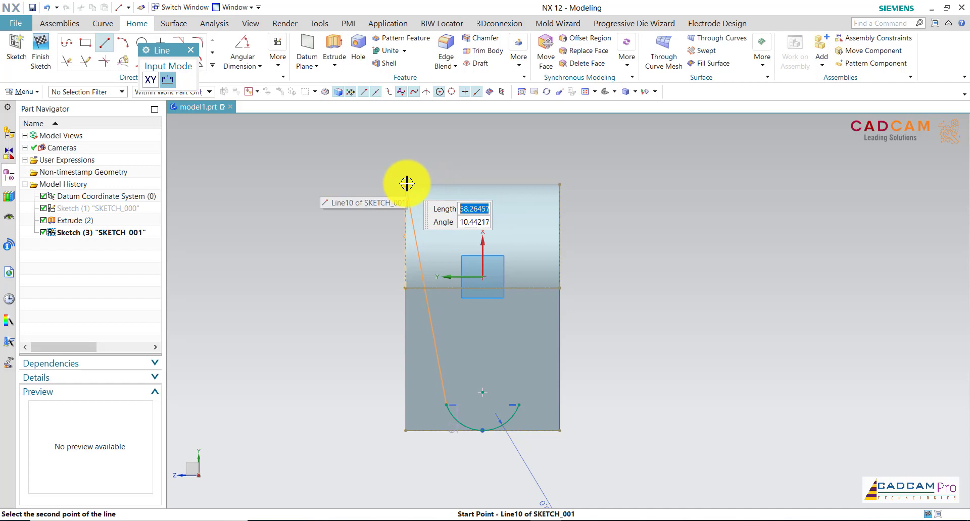
{"action": "left_click", "coordinate": [421, 184]}
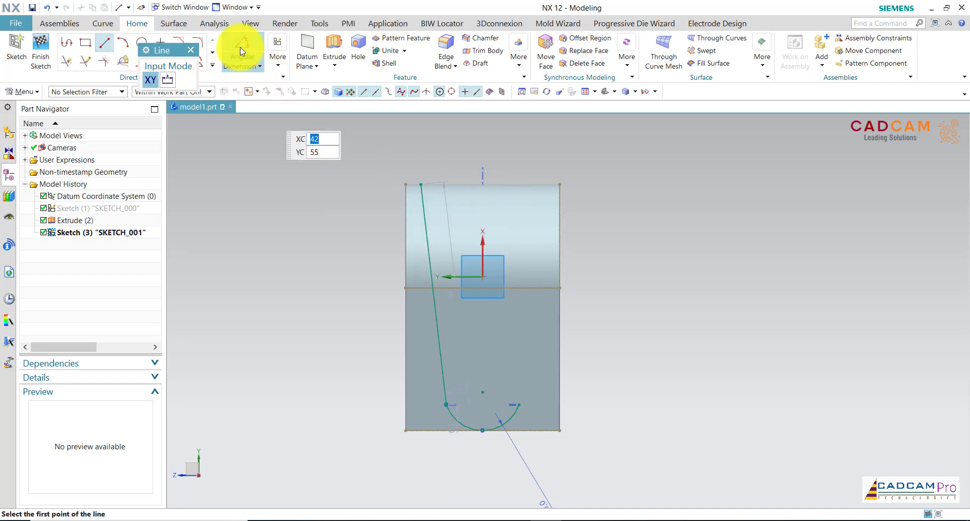
{"action": "key", "text": "Escape"}
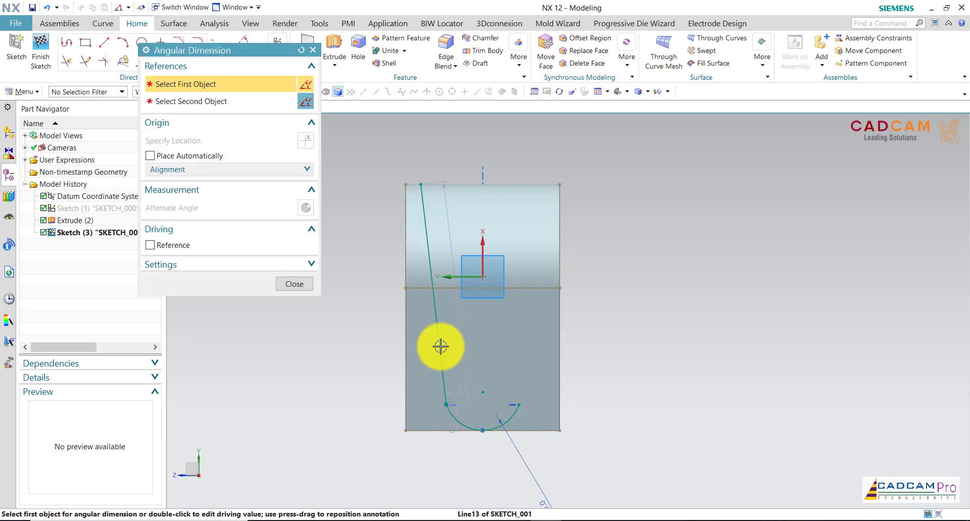
Dimension the angle between the slanted line and the vertical centre axis as 2 degrees.
{"action": "left_click", "coordinate": [441, 347]}
{"action": "left_click", "coordinate": [459, 225]}
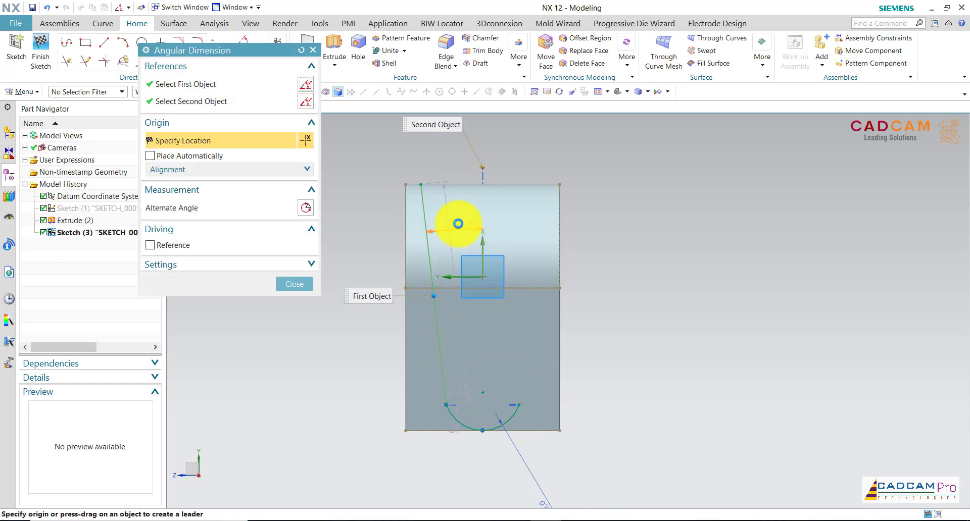
{"action": "left_click", "coordinate": [458, 223]}
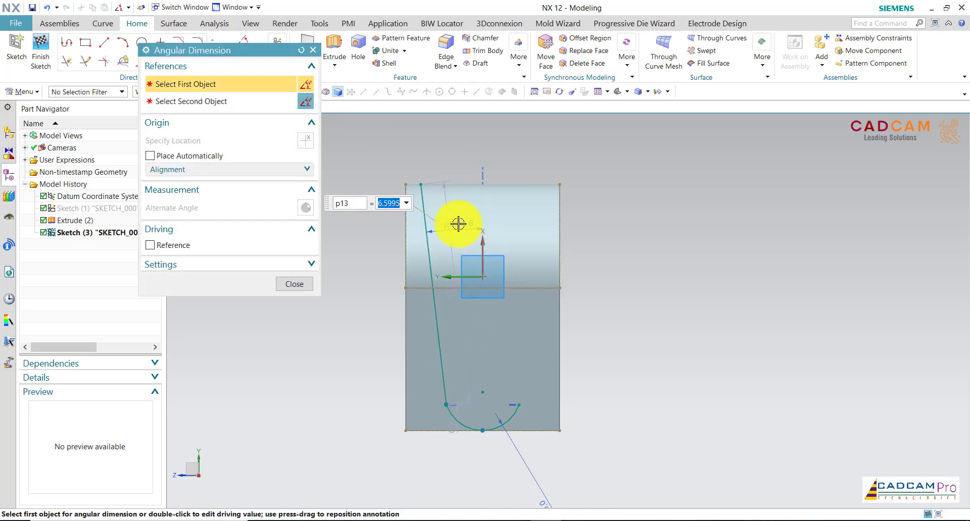
{"action": "type", "text": "2"}
{"action": "key", "text": "Return"}
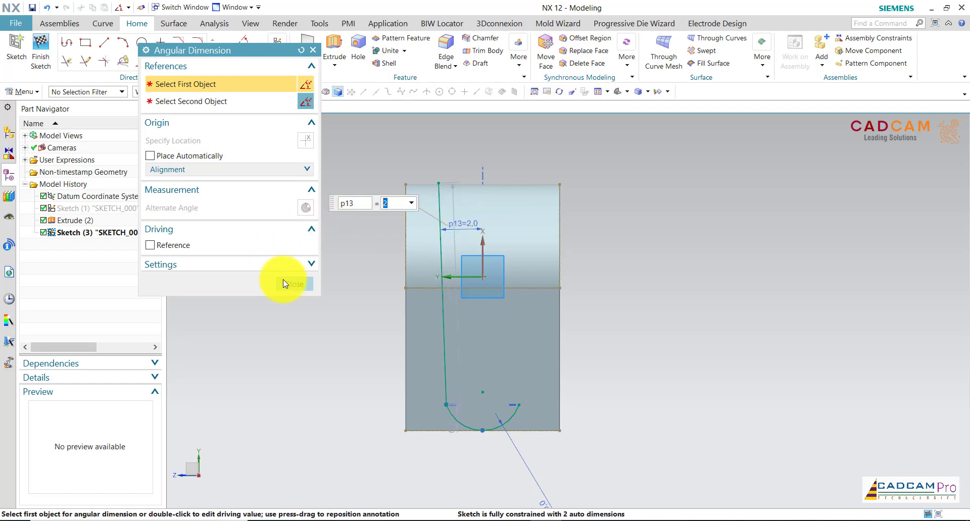
{"action": "left_click", "coordinate": [289, 285]}
Add a vertical alignment constraint between the slanted line's upper endpoint and the body's top-left corner.
{"action": "scroll", "coordinate": [446, 164], "scroll_direction": "up", "scroll_amount": 2}
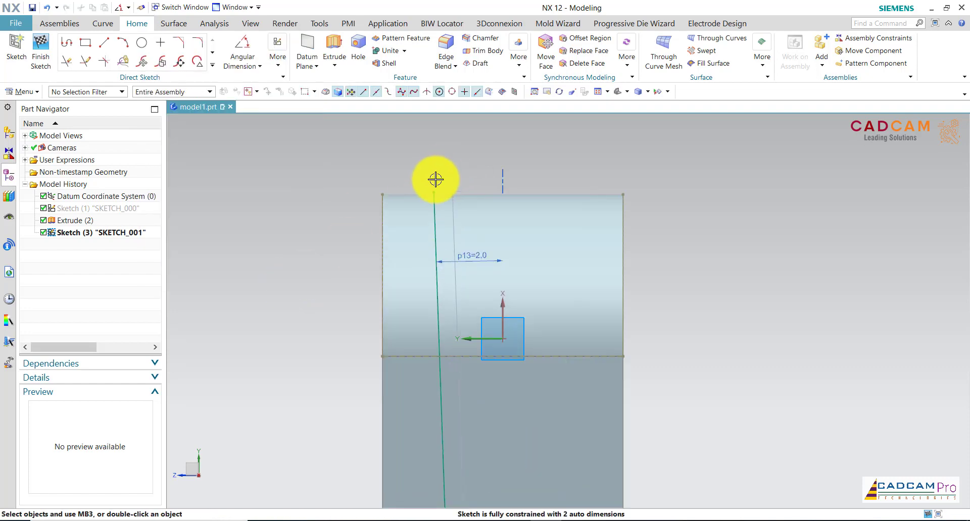
{"action": "left_click", "coordinate": [433, 192]}
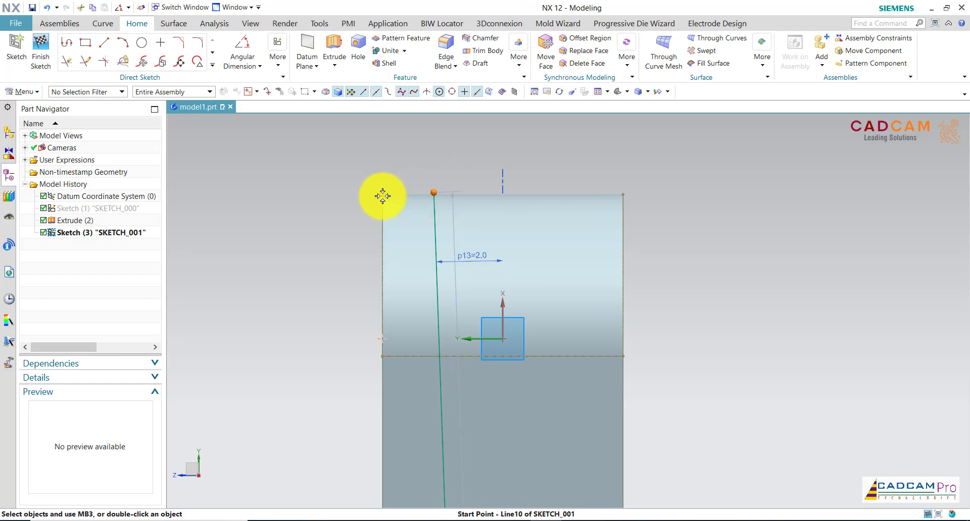
{"action": "left_click", "coordinate": [382, 195]}
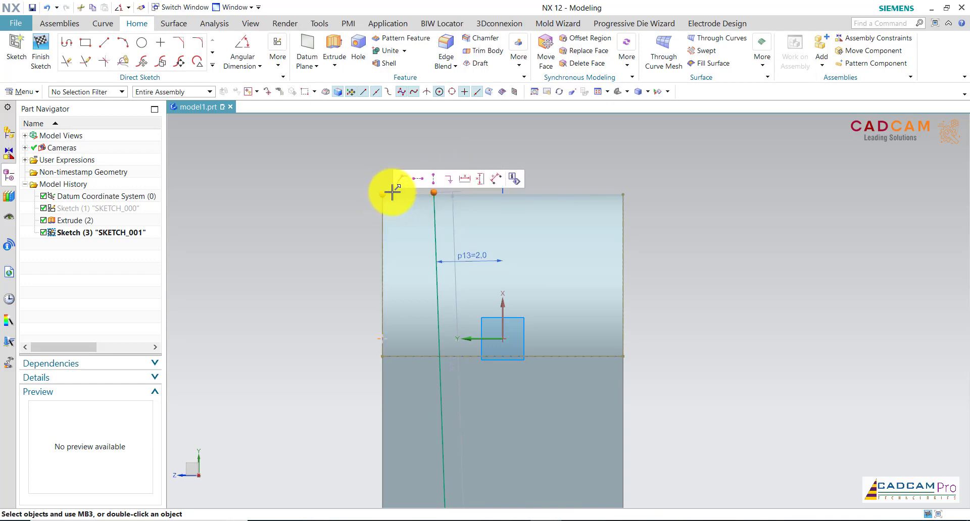
{"action": "left_click", "coordinate": [432, 181]}
{"action": "scroll", "coordinate": [375, 162], "scroll_direction": "down", "scroll_amount": 1}
{"action": "scroll", "coordinate": [375, 162], "scroll_direction": "down", "scroll_amount": 1}
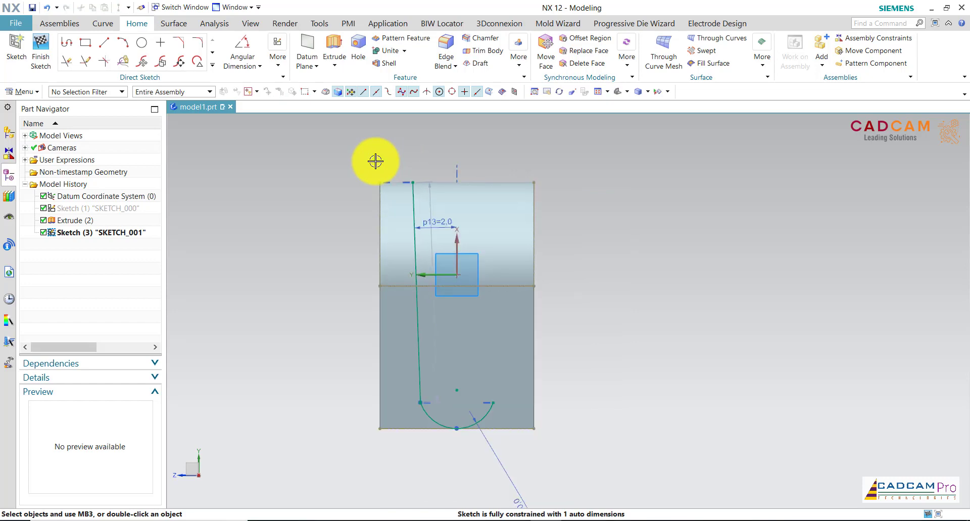
Make the slanted line tangent to the bottom arc.
{"action": "left_click", "coordinate": [418, 322]}
{"action": "left_click", "coordinate": [434, 418]}
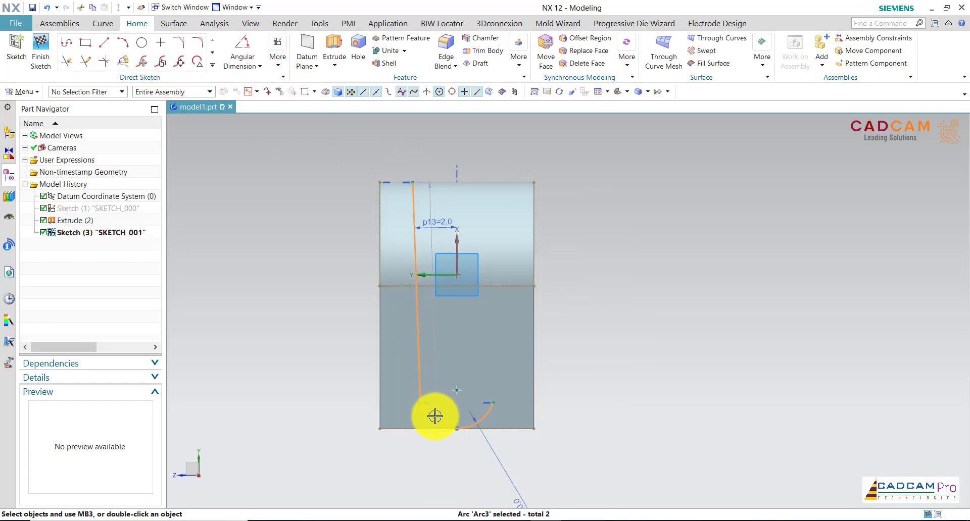
{"action": "left_click", "coordinate": [536, 402]}
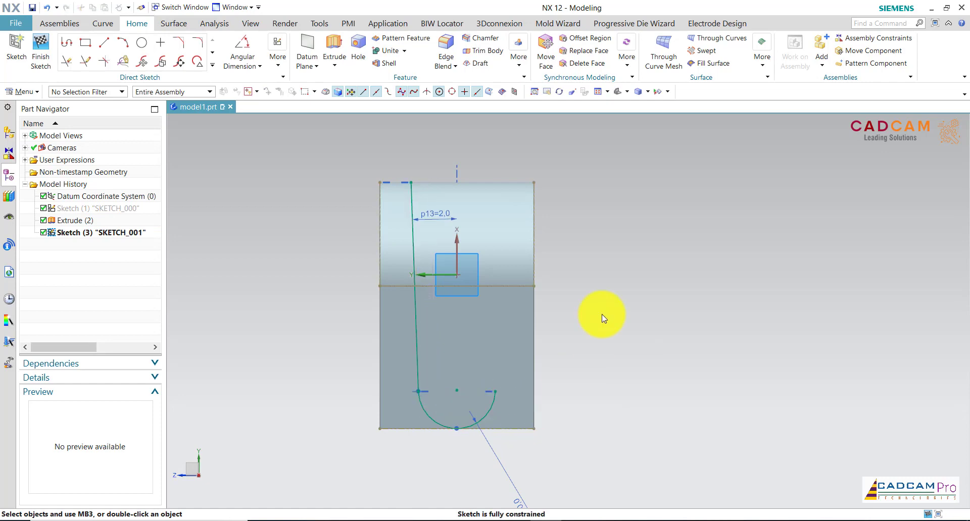
Mirror the slanted line about the sketch's vertical centre axis.
{"action": "left_click", "coordinate": [213, 65]}
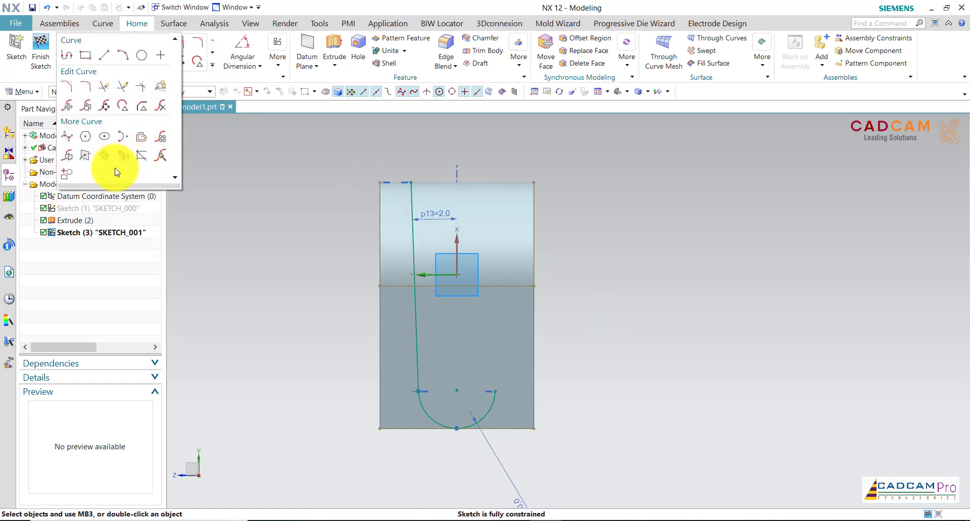
{"action": "left_click", "coordinate": [76, 161]}
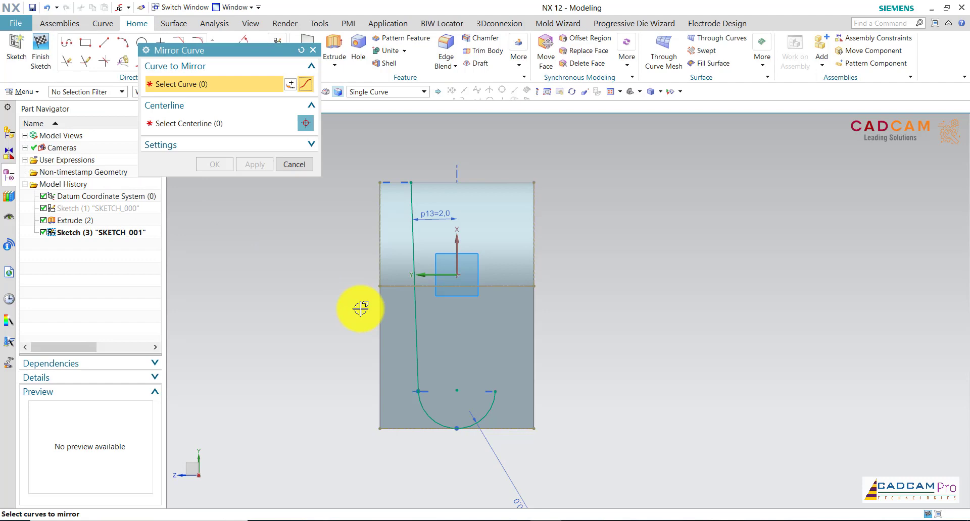
{"action": "left_click", "coordinate": [416, 326]}
{"action": "left_click", "coordinate": [195, 132]}
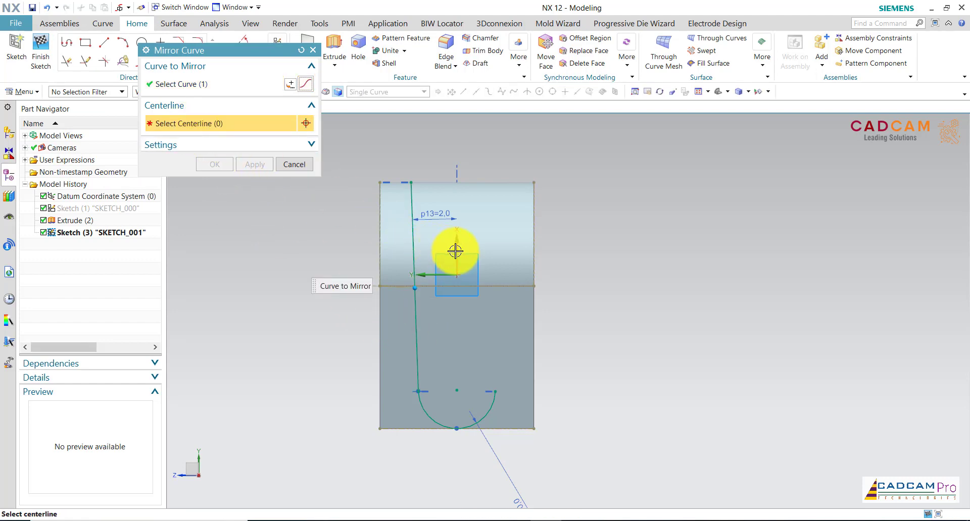
{"action": "left_click", "coordinate": [223, 165]}
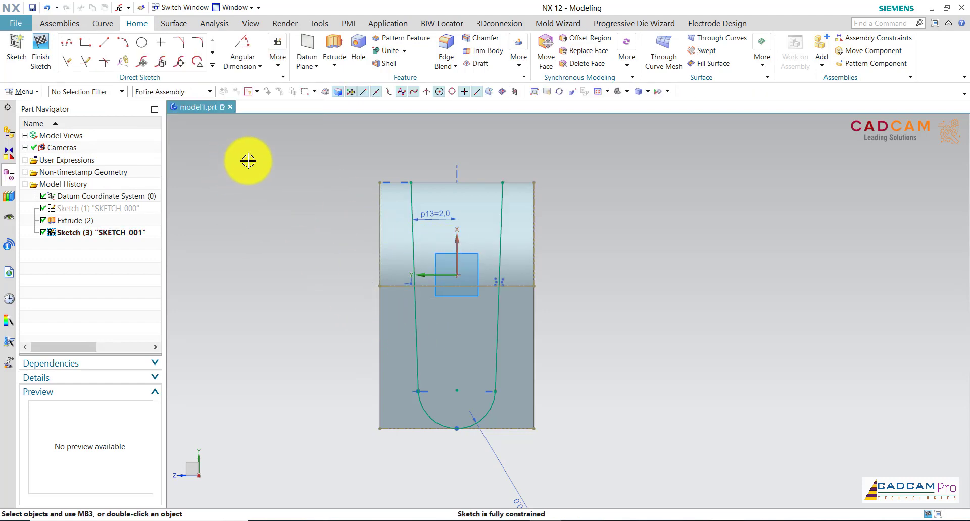
Close the profile with a straight line joining the upper endpoints of the two slanted lines.
{"action": "left_click", "coordinate": [104, 42]}
{"action": "scroll", "coordinate": [412, 152], "scroll_direction": "up", "scroll_amount": 1}
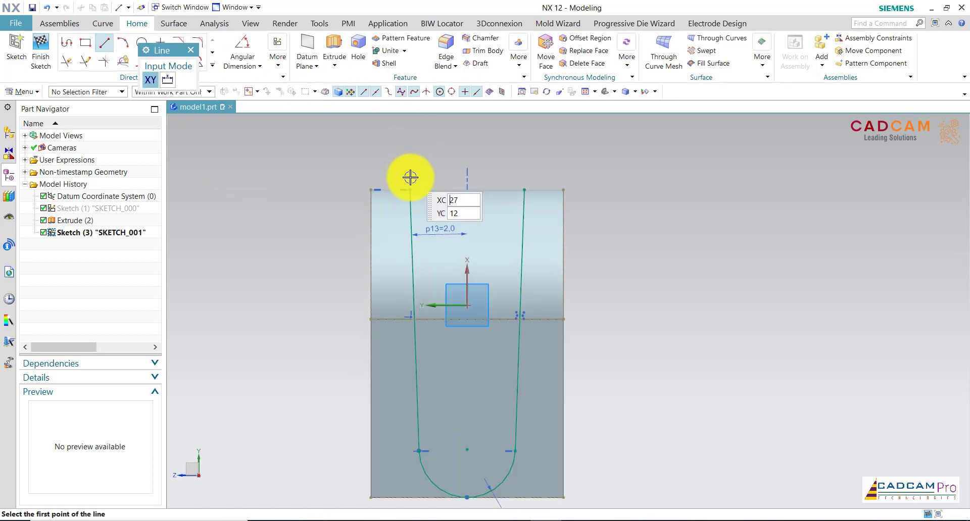
{"action": "left_click", "coordinate": [410, 188]}
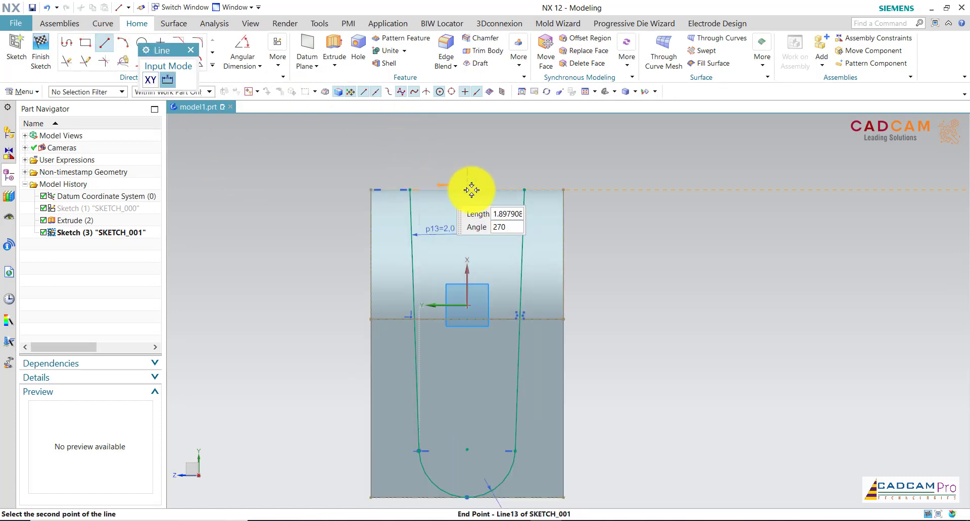
{"action": "left_click", "coordinate": [524, 188]}
{"action": "key", "text": "Escape"}
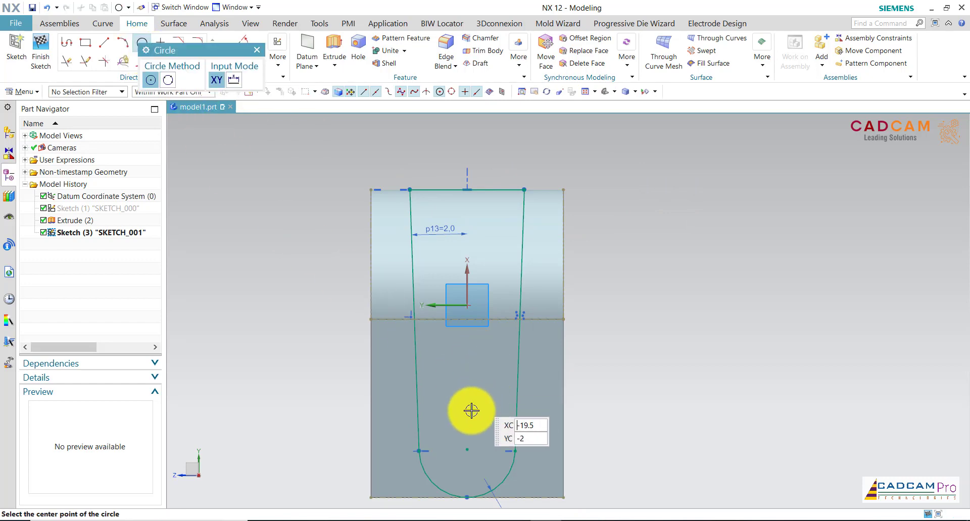
Draw a 10 mm diameter circle at the centre of the bottom arc.
{"action": "left_click", "coordinate": [470, 440]}
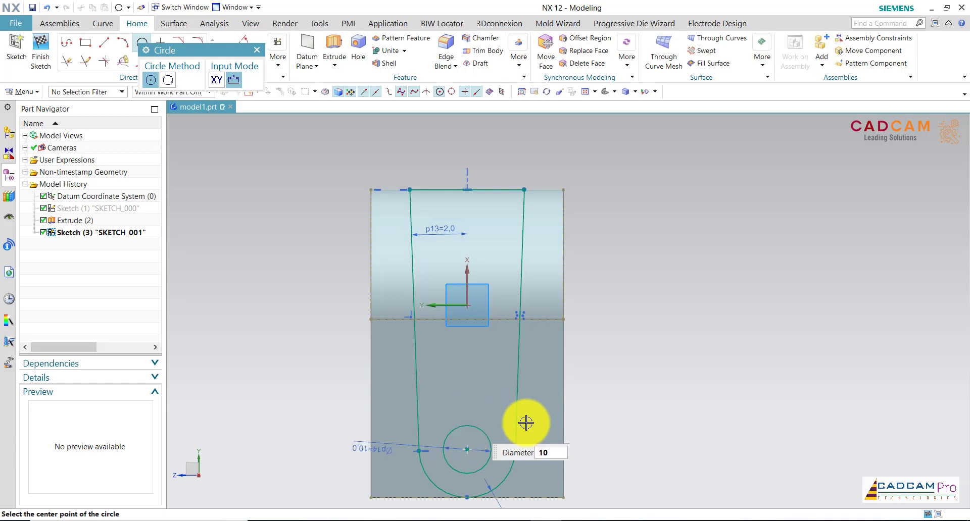
{"action": "key", "text": "Return"}
{"action": "key", "text": "Escape"}
{"action": "scroll", "coordinate": [600, 266], "scroll_direction": "down", "scroll_amount": 2}
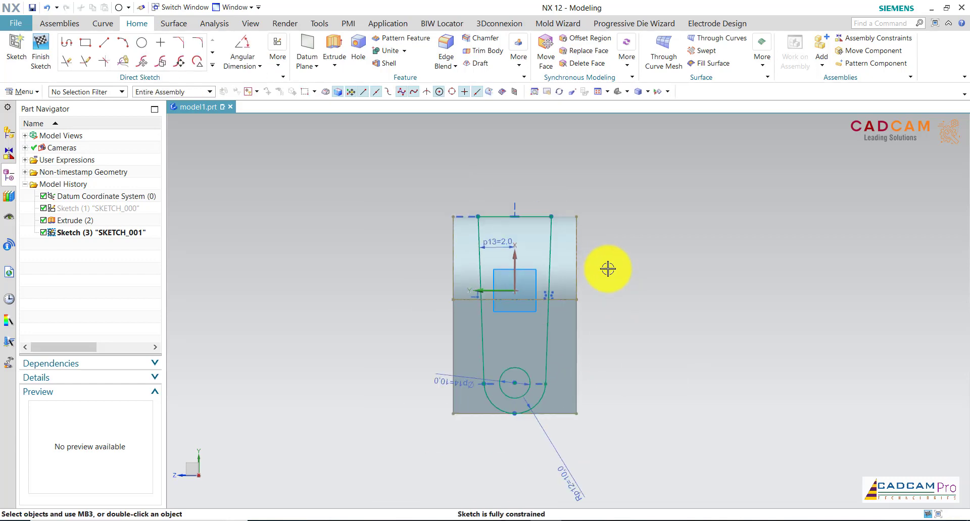
{"action": "scroll", "coordinate": [608, 269], "scroll_direction": "up", "scroll_amount": 1}
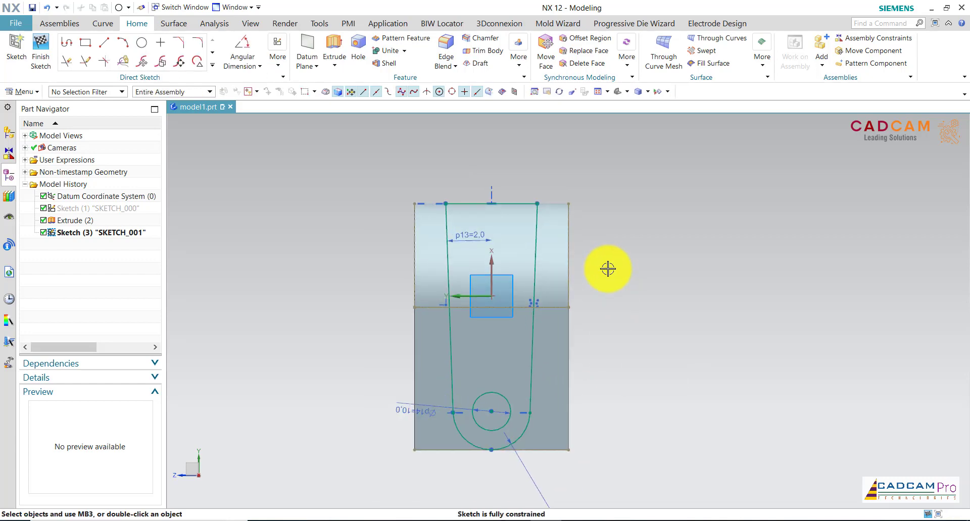
Draw a rectangle about 74 by 49 mm enclosing the whole body and the tapered profile.
{"action": "left_click", "coordinate": [81, 44]}
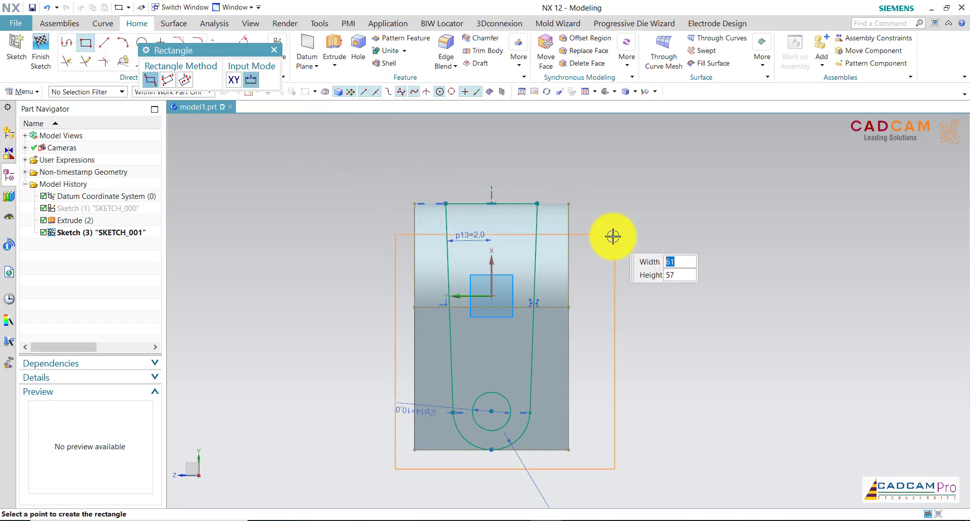
{"action": "left_click", "coordinate": [584, 185]}
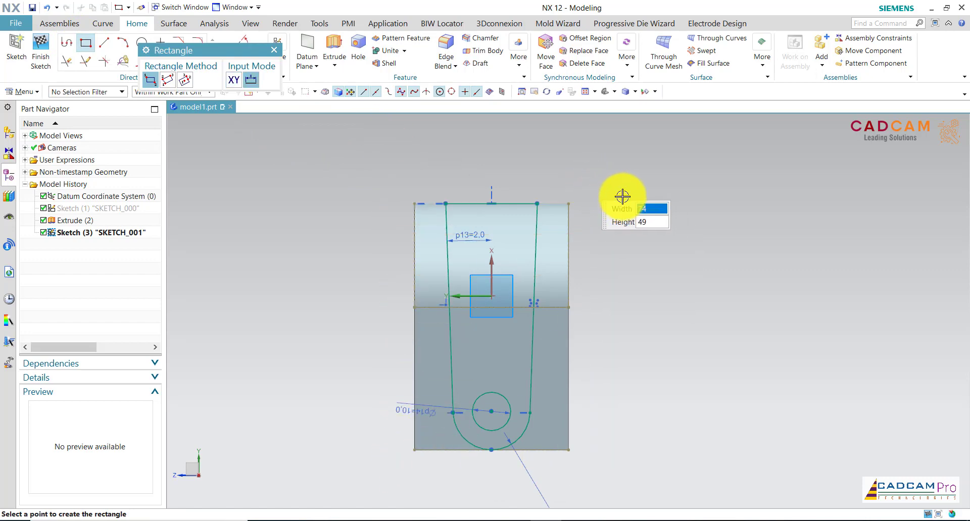
{"action": "left_click", "coordinate": [274, 49]}
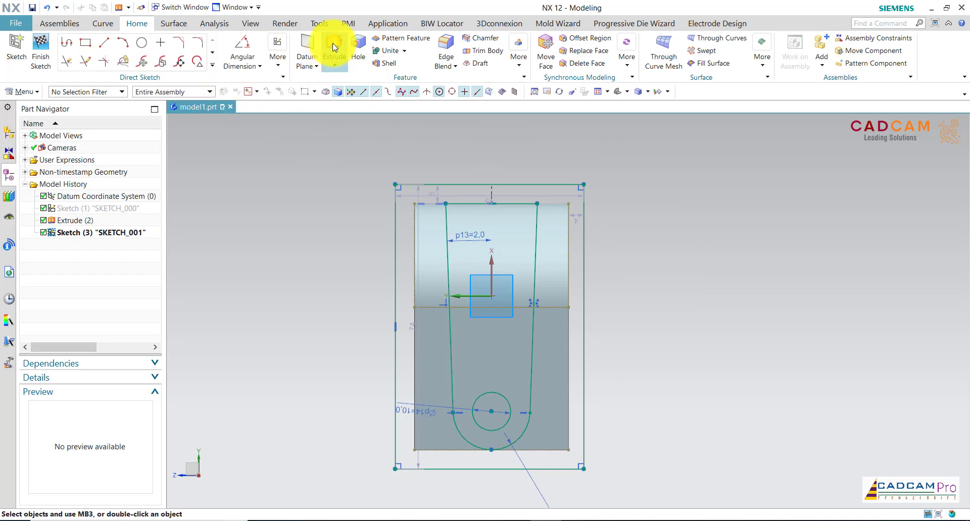
Extrude the region between the rectangle and the profile, plus the circle, with a symmetric value of 40 mm, subtracting it from the arch body.
{"action": "left_click", "coordinate": [333, 44]}
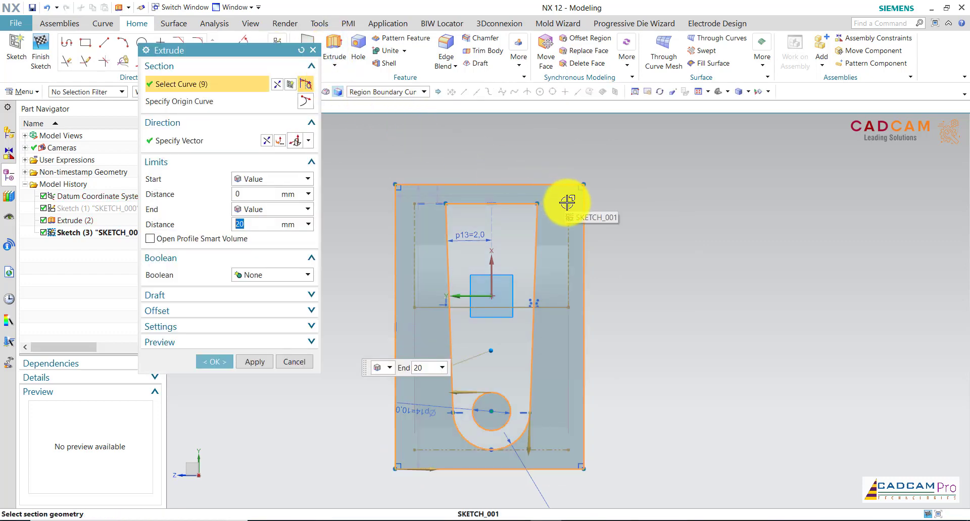
{"action": "scroll", "coordinate": [677, 318], "scroll_direction": "down", "scroll_amount": 2}
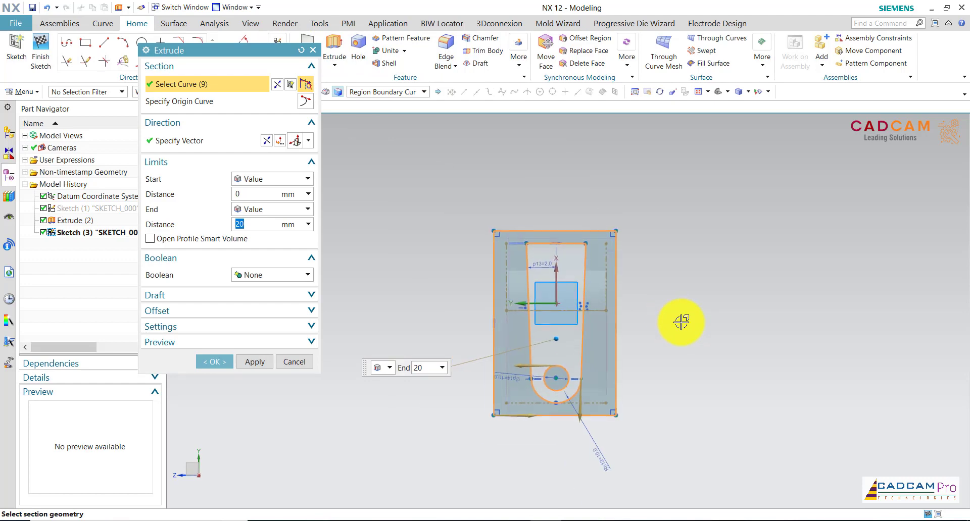
{"action": "key", "text": "End"}
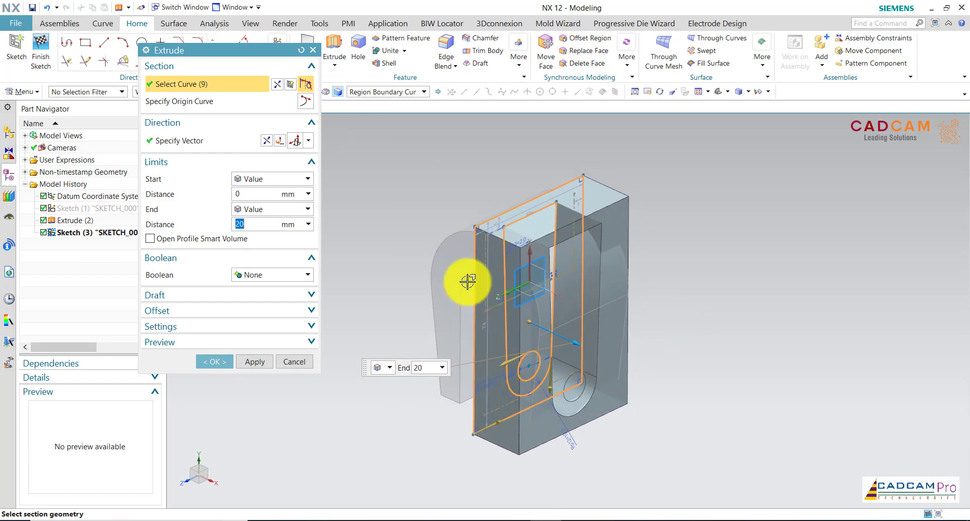
{"action": "left_click", "coordinate": [269, 277]}
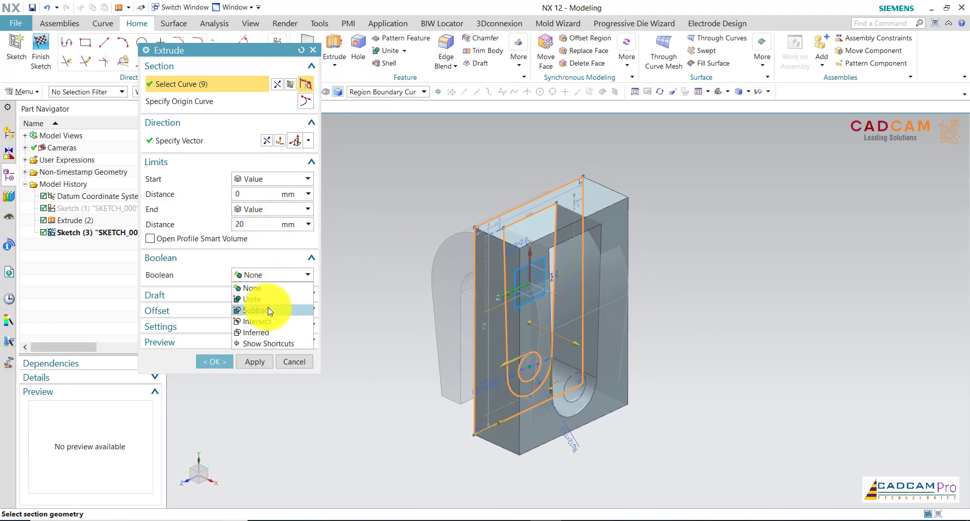
{"action": "left_click", "coordinate": [269, 311]}
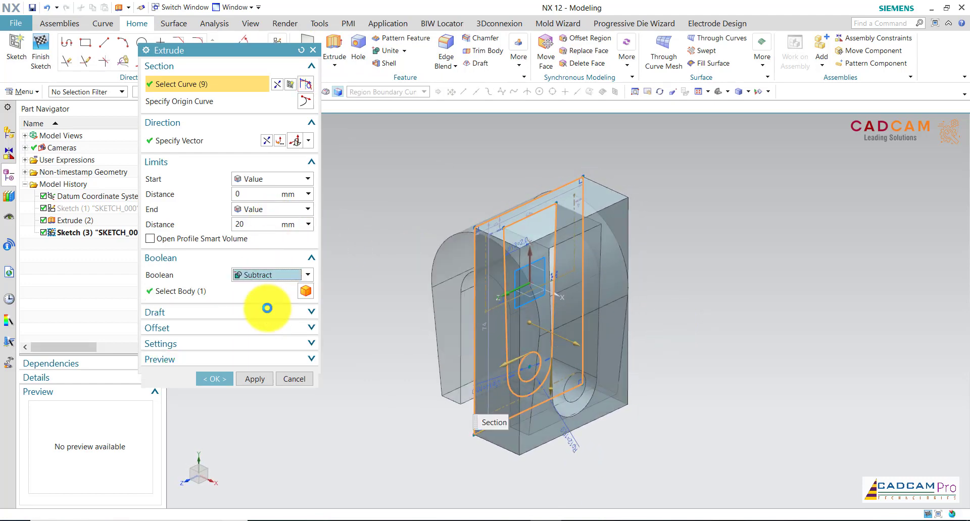
{"action": "left_click", "coordinate": [269, 209]}
{"action": "left_click", "coordinate": [266, 226]}
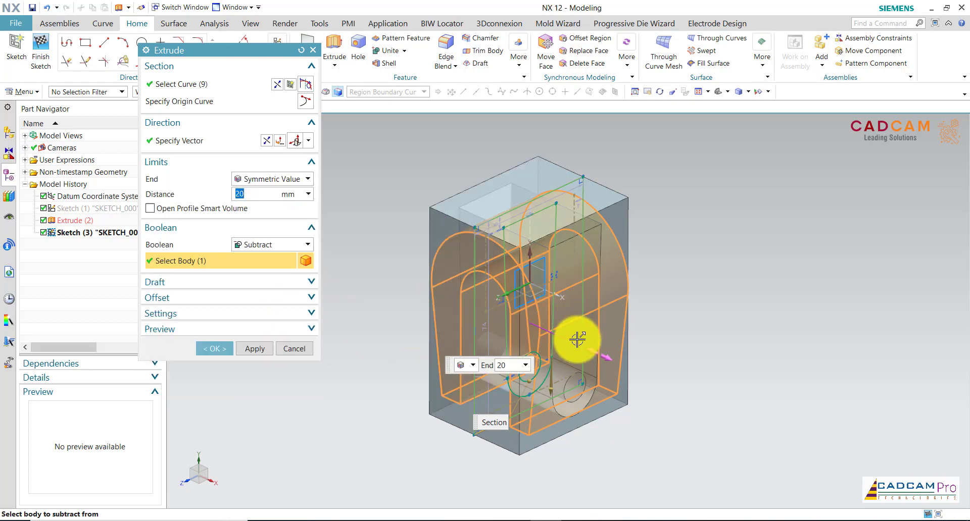
{"action": "left_click", "coordinate": [600, 351]}
{"action": "type", "text": "40"}
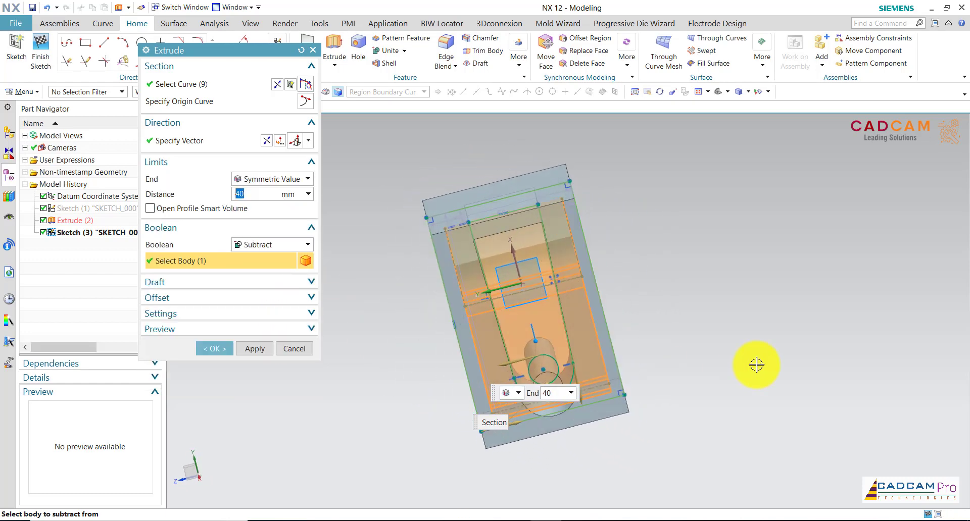
{"action": "left_click", "coordinate": [225, 354]}
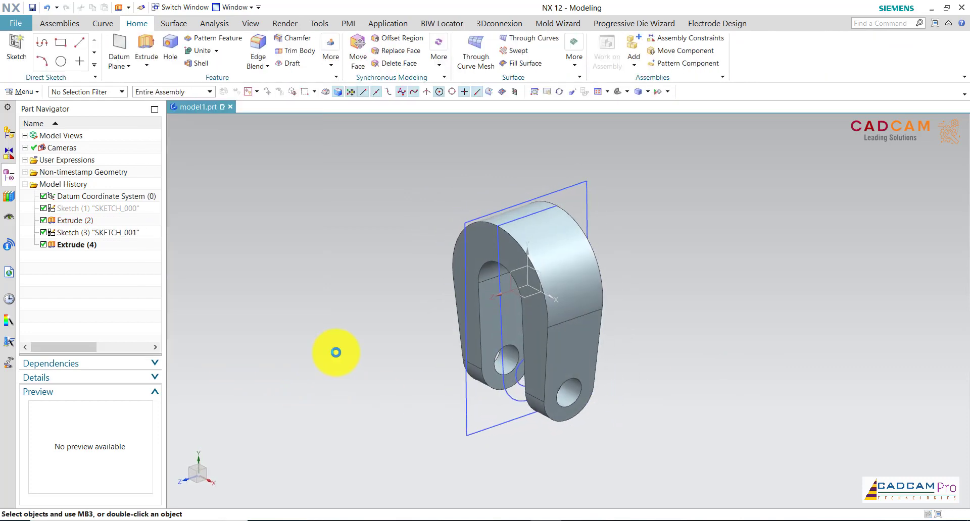
Hide the side profile sketch used for the cut.
{"action": "left_click", "coordinate": [529, 197]}
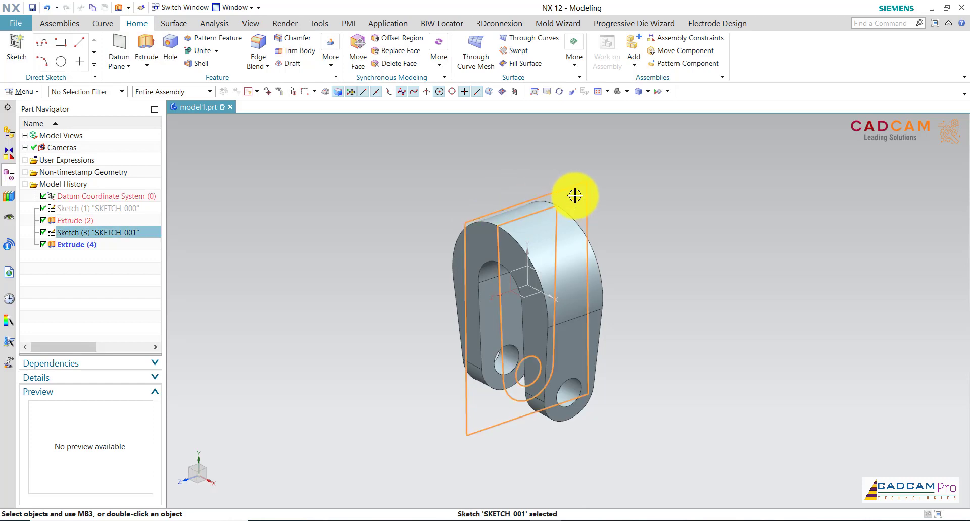
{"action": "left_click", "coordinate": [620, 182]}
Create a datum plane offset 30 mm upward from the XZ plane, over the top of the arch.
{"action": "scroll", "coordinate": [686, 263], "scroll_direction": "down", "scroll_amount": 3}
{"action": "scroll", "coordinate": [414, 287], "scroll_direction": "down", "scroll_amount": 1}
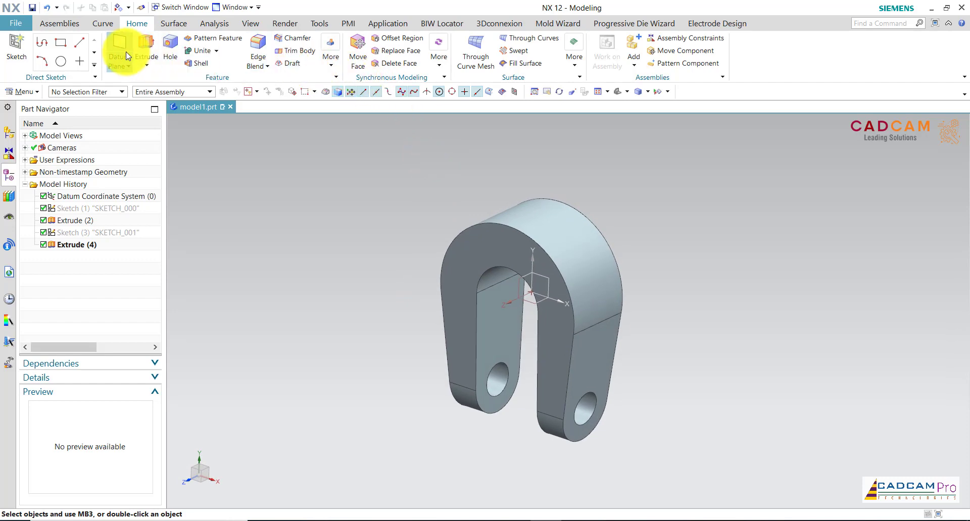
{"action": "left_click", "coordinate": [530, 302]}
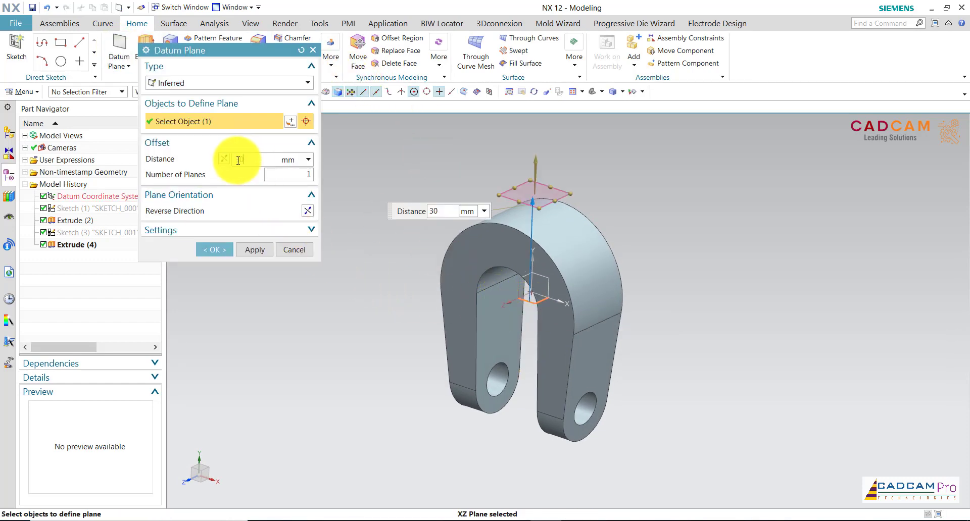
{"action": "left_click", "coordinate": [215, 249]}
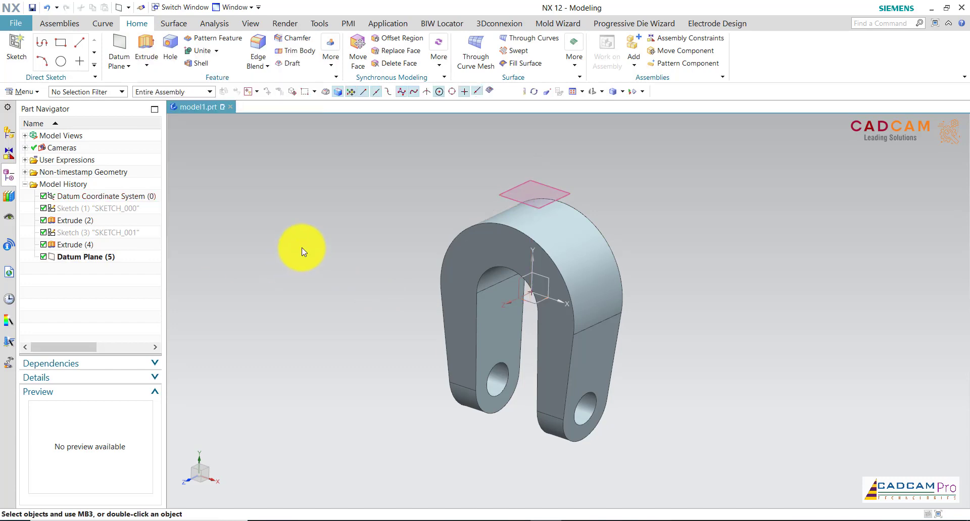
Sketch two concentric circles of 18 mm and 26 mm diameter at the origin of the offset datum plane.
{"action": "middle_click_drag", "start_coordinate": [288, 249], "coordinate": [303, 249]}
{"action": "left_click", "coordinate": [17, 48]}
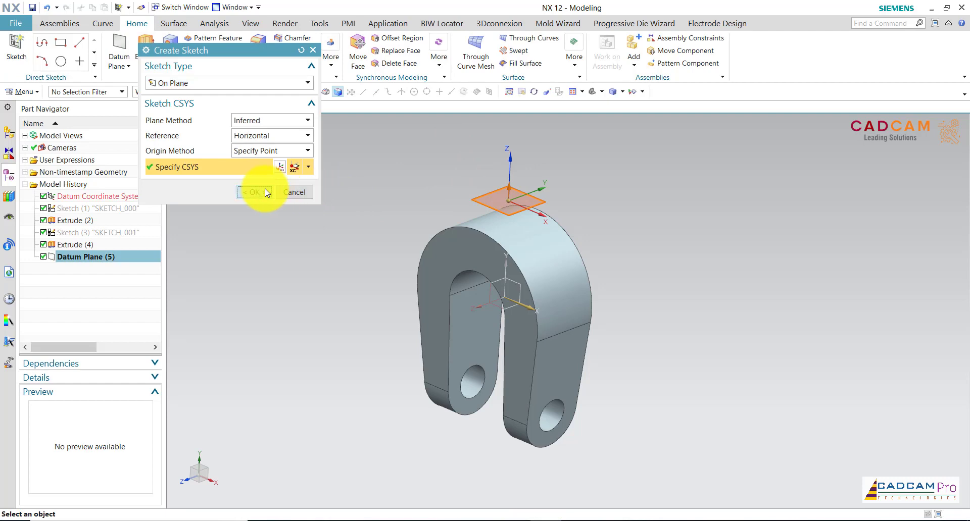
{"action": "left_click", "coordinate": [260, 192]}
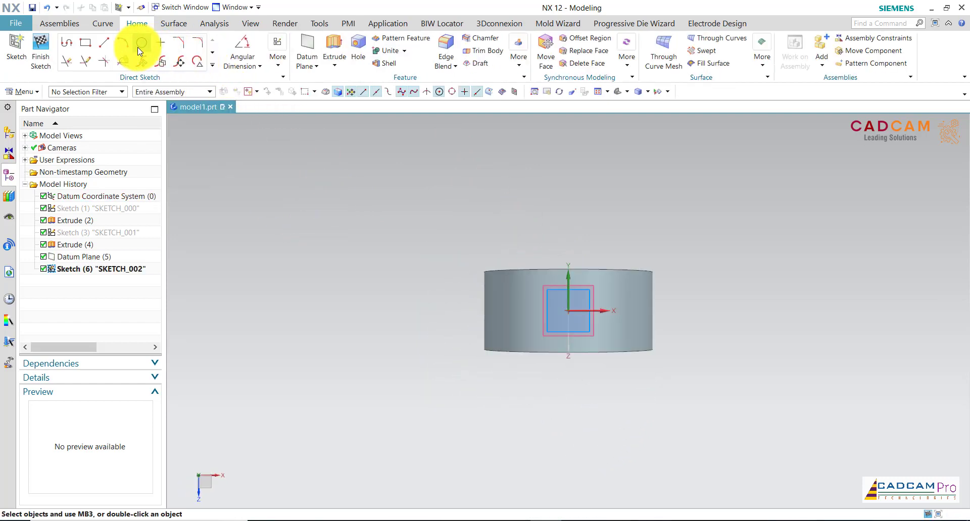
{"action": "key", "text": "o"}
{"action": "scroll", "coordinate": [598, 245], "scroll_direction": "up", "scroll_amount": 1}
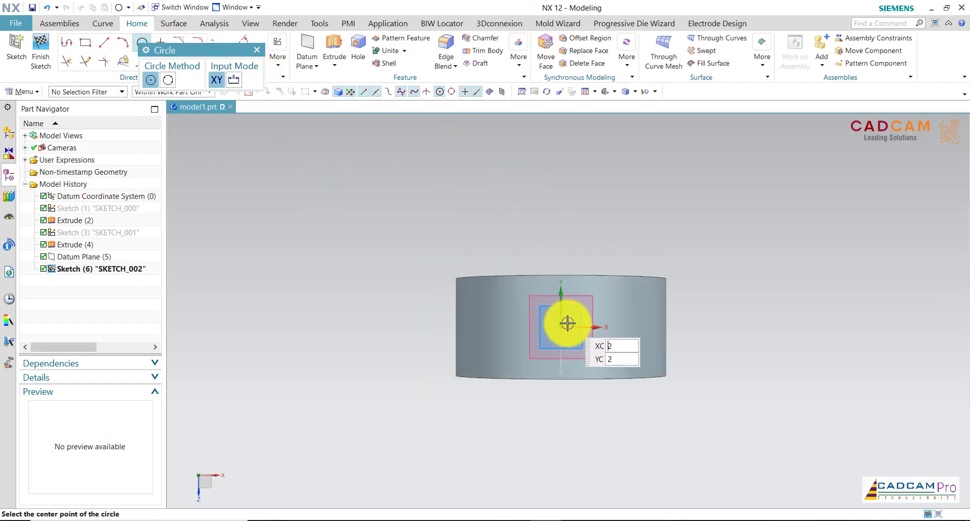
{"action": "left_click", "coordinate": [561, 327]}
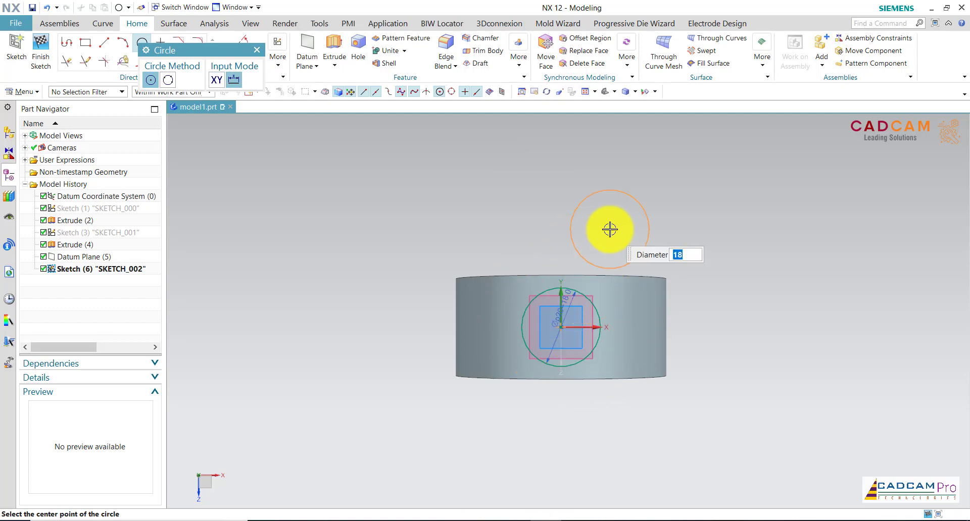
{"action": "left_click", "coordinate": [562, 328]}
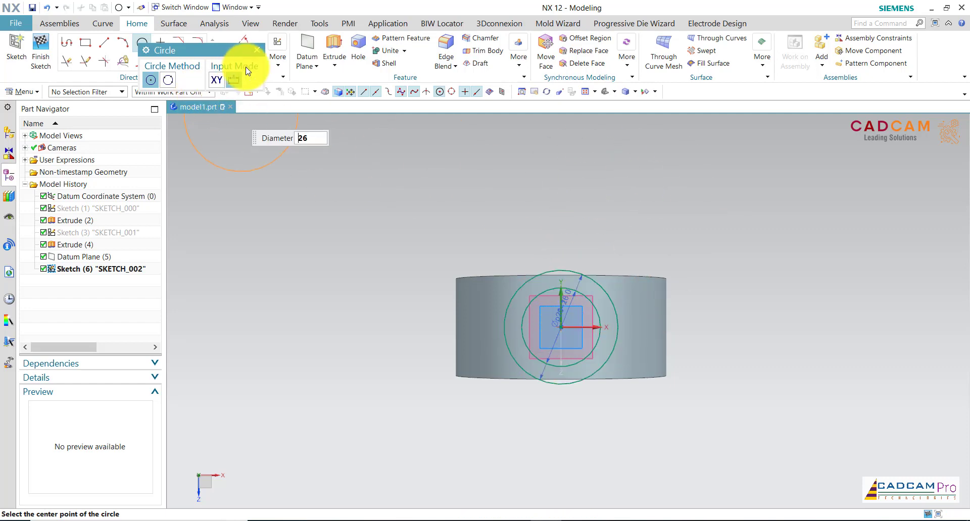
{"action": "left_click", "coordinate": [260, 53]}
Extrude the ring between the two circles 28.5 mm down into the arch and unite it with the body.
{"action": "key", "text": "Home"}
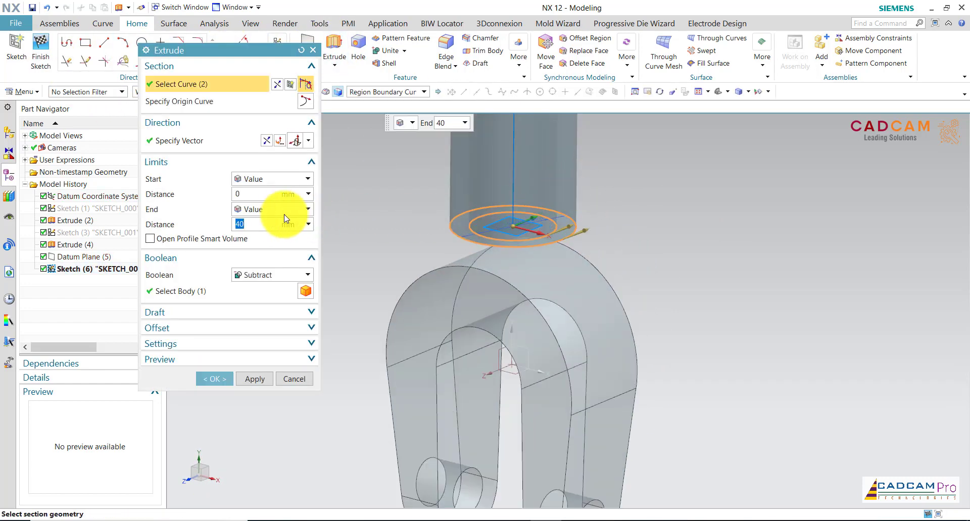
{"action": "left_click", "coordinate": [283, 276]}
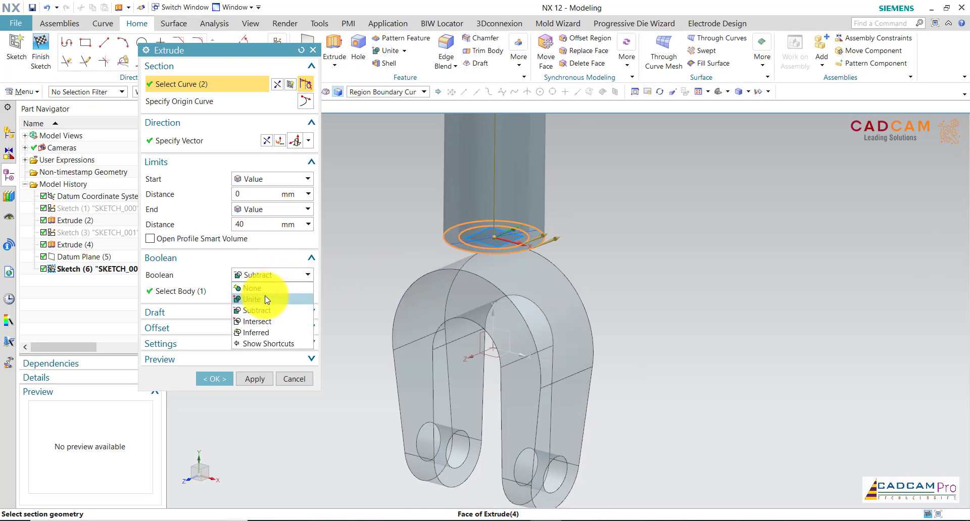
{"action": "left_click", "coordinate": [279, 299]}
{"action": "scroll", "coordinate": [509, 256], "scroll_direction": "down", "scroll_amount": 3}
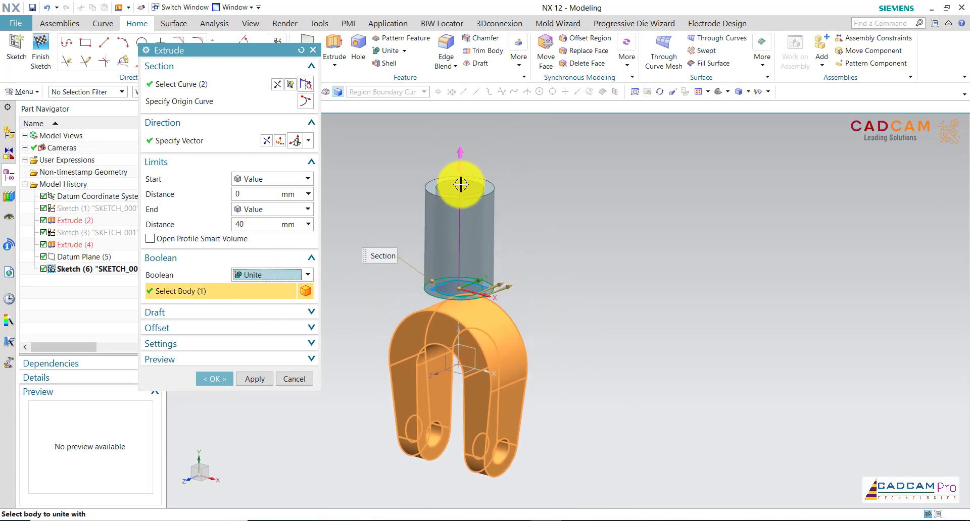
{"action": "left_click_drag", "start_coordinate": [461, 183], "coordinate": [452, 348]}
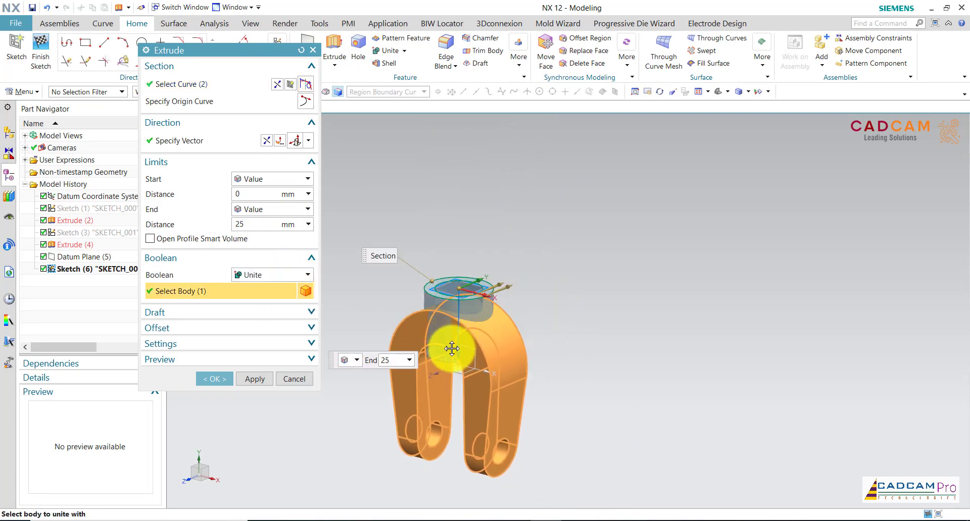
{"action": "middle_click_drag", "start_coordinate": [625, 318], "coordinate": [547, 344]}
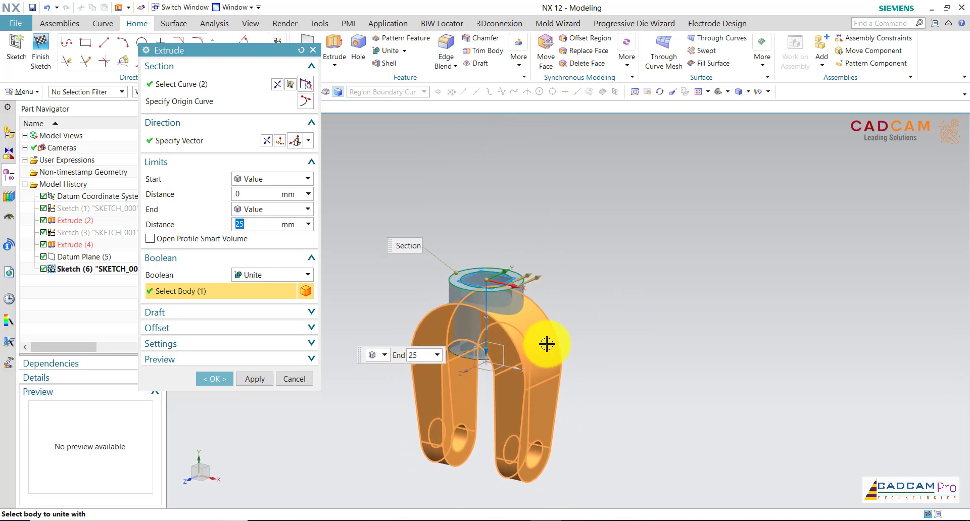
{"action": "middle_click_drag", "start_coordinate": [622, 310], "coordinate": [570, 321]}
{"action": "scroll", "coordinate": [569, 320], "scroll_direction": "up", "scroll_amount": 2}
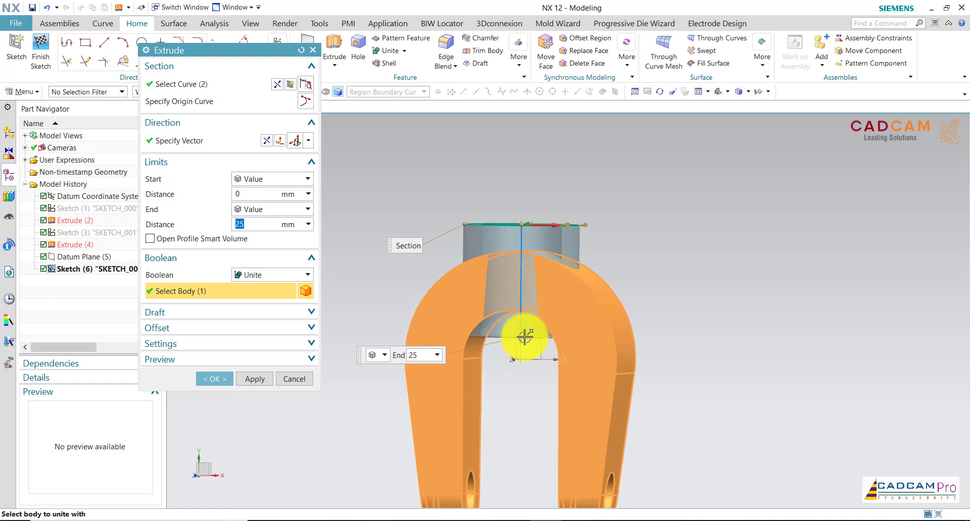
{"action": "left_click_drag", "start_coordinate": [520, 340], "coordinate": [522, 352]}
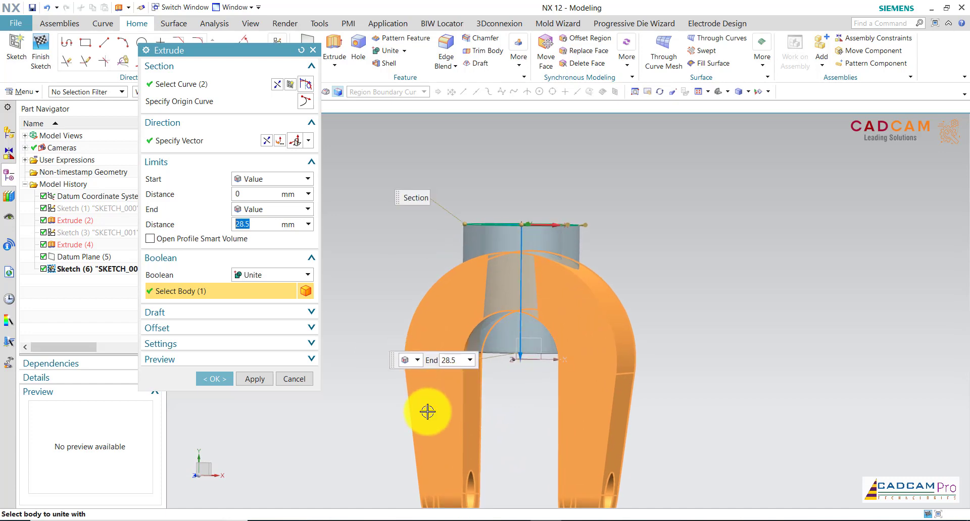
{"action": "scroll", "coordinate": [504, 412], "scroll_direction": "up", "scroll_amount": 2}
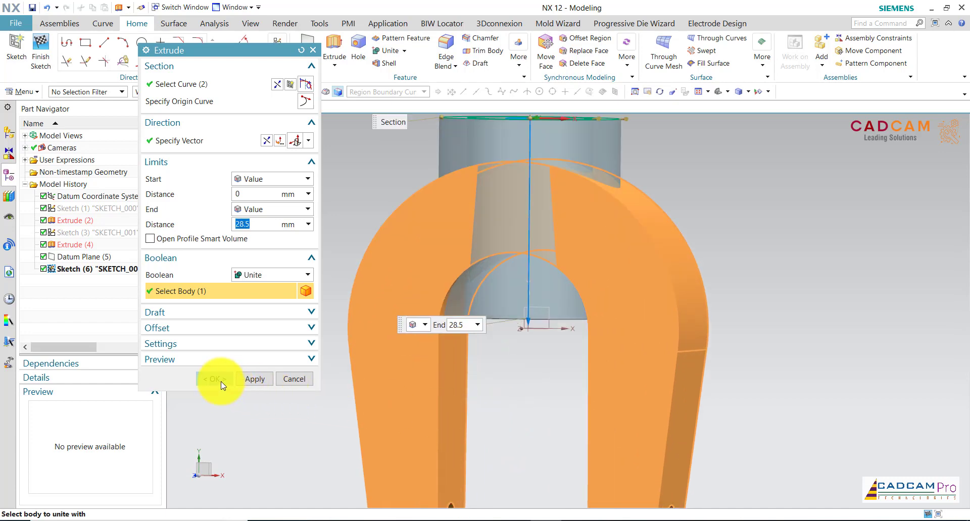
{"action": "left_click", "coordinate": [221, 383]}
Hide the collar's circle sketch and the offset datum plane.
{"action": "scroll", "coordinate": [501, 355], "scroll_direction": "down", "scroll_amount": 2}
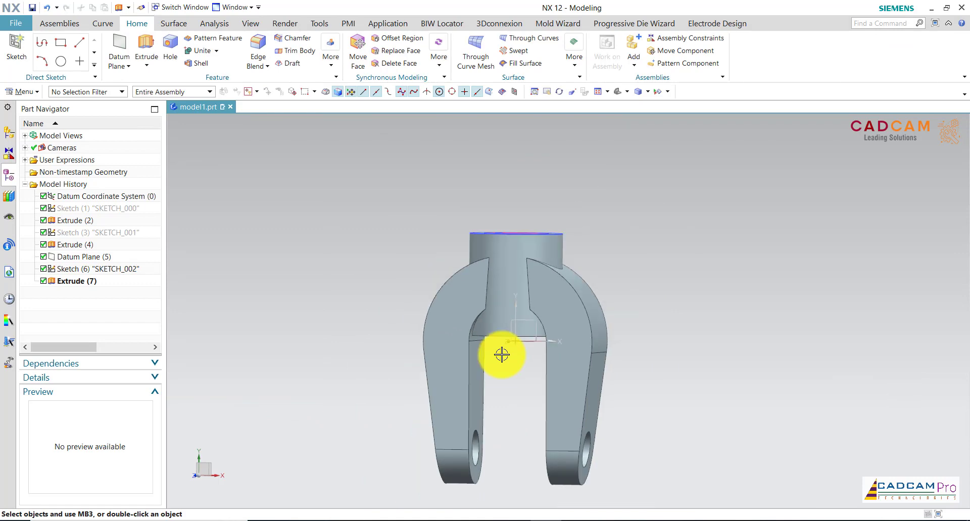
{"action": "middle_click_drag", "start_coordinate": [502, 355], "coordinate": [533, 257]}
{"action": "left_click", "coordinate": [534, 251]}
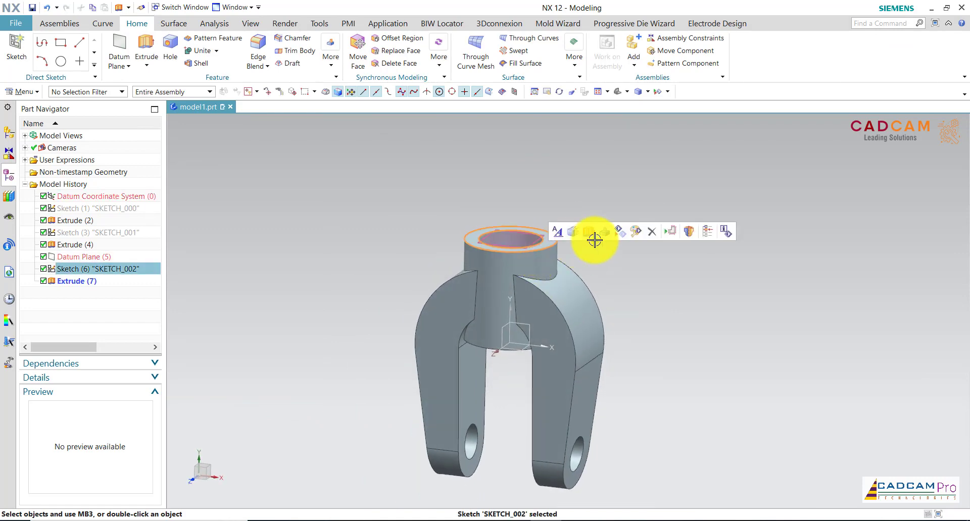
{"action": "left_click", "coordinate": [621, 231]}
{"action": "middle_click_drag", "start_coordinate": [568, 227], "coordinate": [589, 170]}
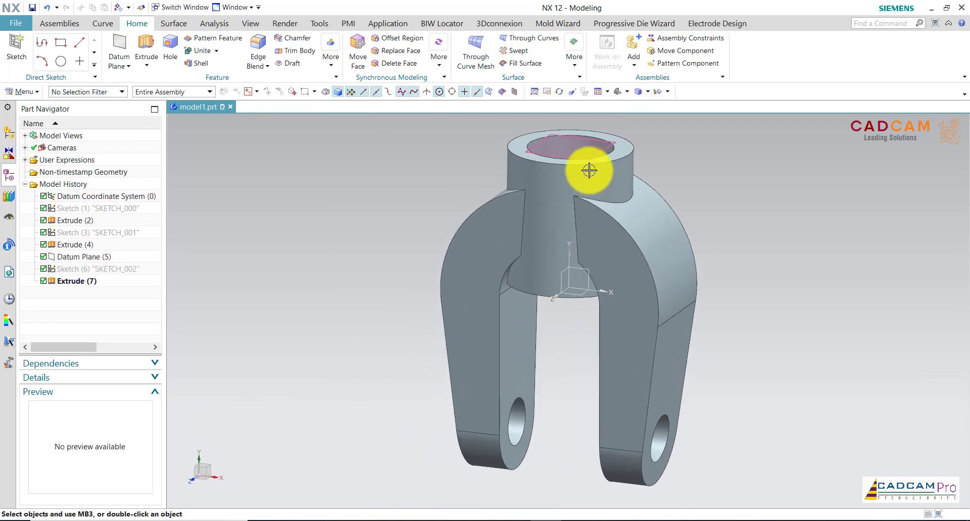
{"action": "left_click", "coordinate": [619, 148]}
{"action": "left_click", "coordinate": [665, 138]}
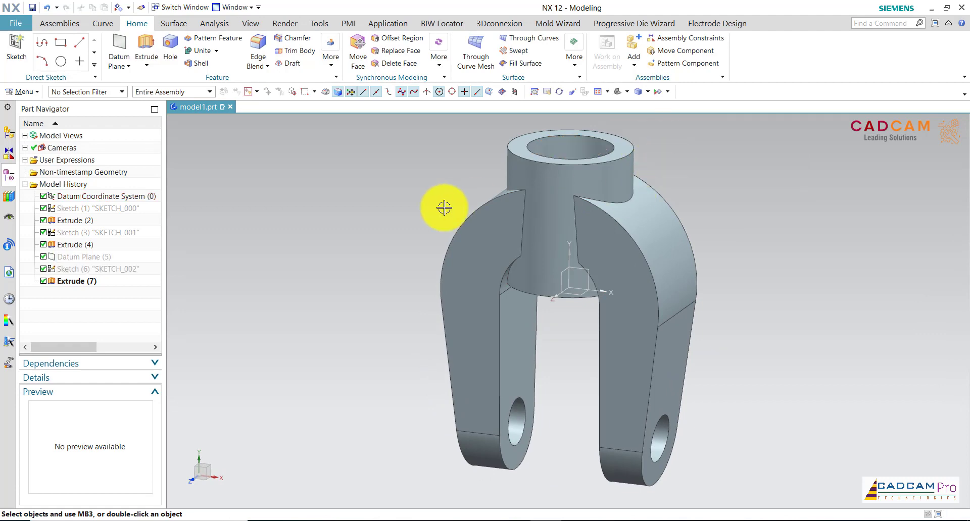
Start a sketch on the XY plane and project the two inner arc edges of the arch opening into it.
{"action": "scroll", "coordinate": [437, 210], "scroll_direction": "down", "scroll_amount": 2}
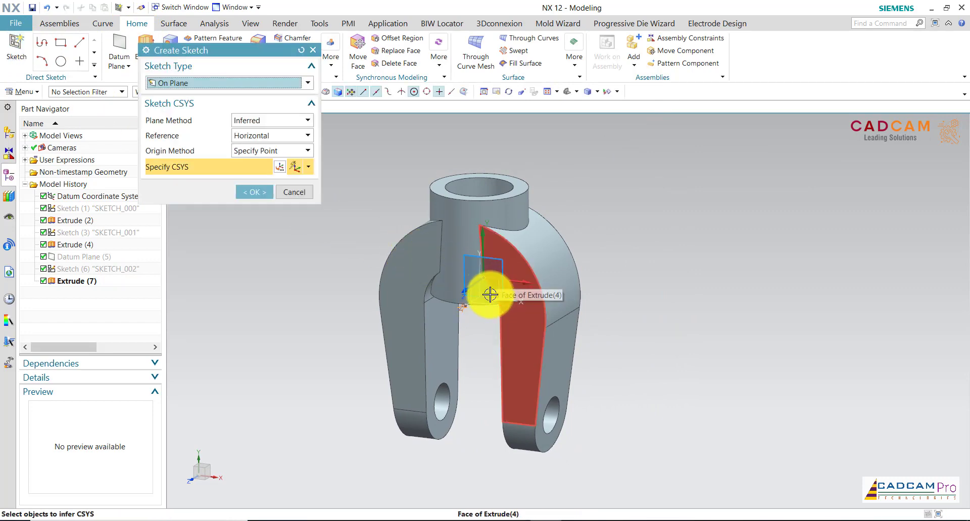
{"action": "mouse_move", "coordinate": [490, 295]}
{"action": "middle_mouse_down"}
{"action": "mouse_move", "coordinate": [472, 346]}
{"action": "mouse_move", "coordinate": [494, 411]}
{"action": "mouse_move", "coordinate": [227, 257]}
{"action": "middle_mouse_up"}
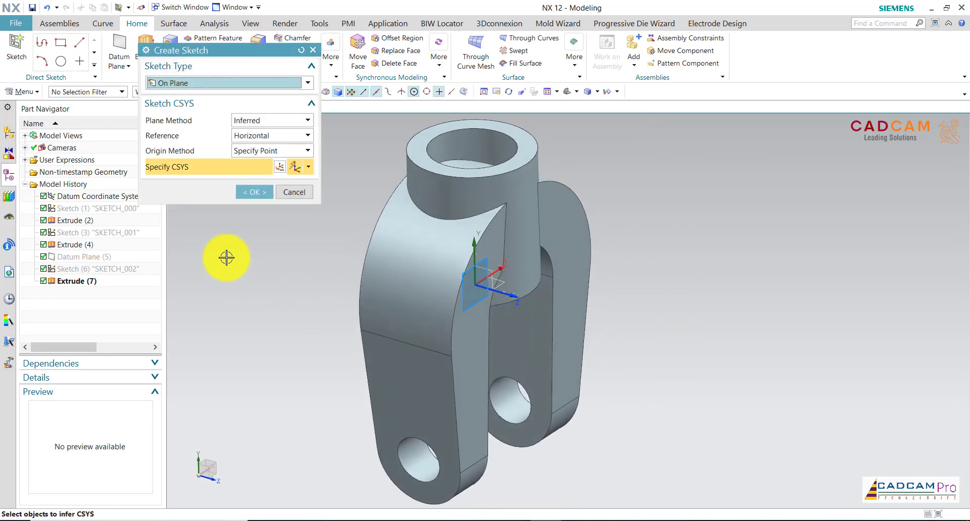
{"action": "left_click", "coordinate": [252, 193]}
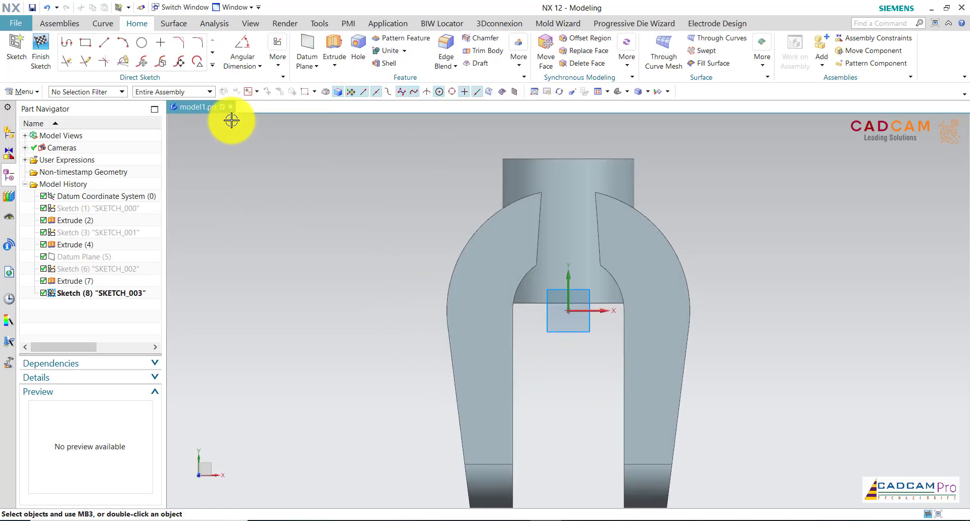
{"action": "left_click", "coordinate": [211, 66]}
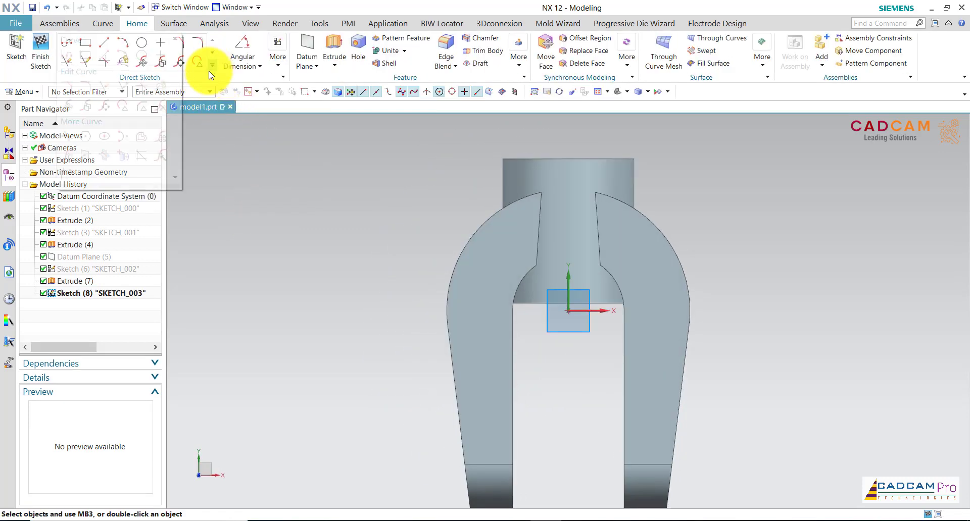
{"action": "left_click", "coordinate": [124, 157]}
{"action": "scroll", "coordinate": [605, 352], "scroll_direction": "up", "scroll_amount": 3}
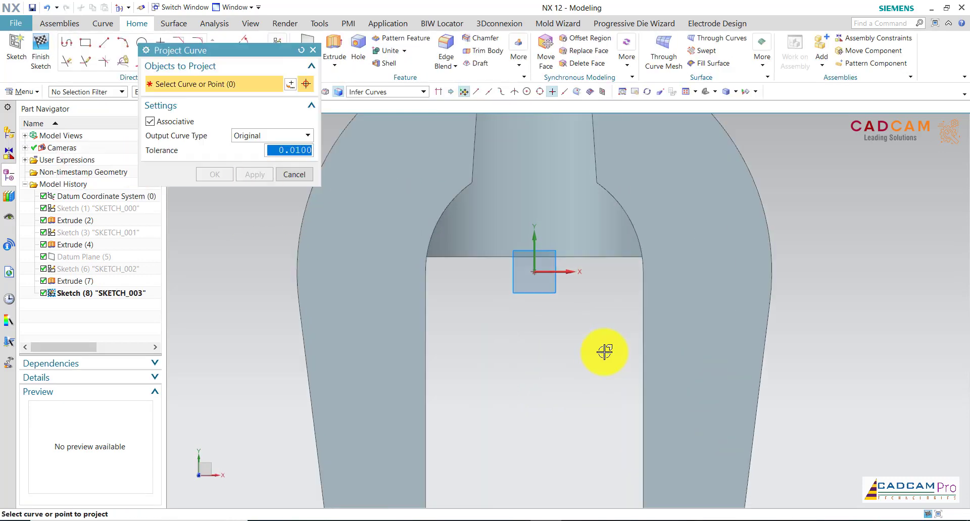
{"action": "left_click", "coordinate": [631, 218]}
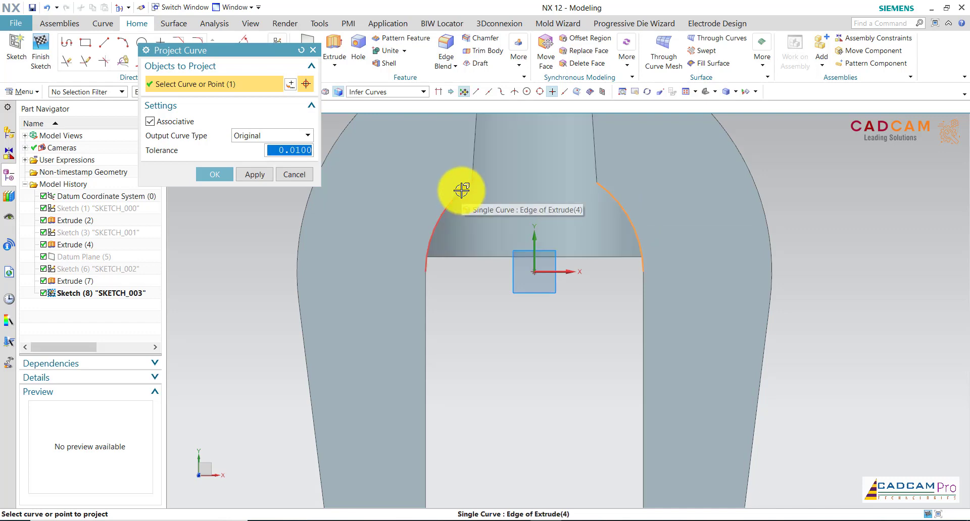
{"action": "left_click", "coordinate": [462, 191]}
{"action": "left_click", "coordinate": [224, 178]}
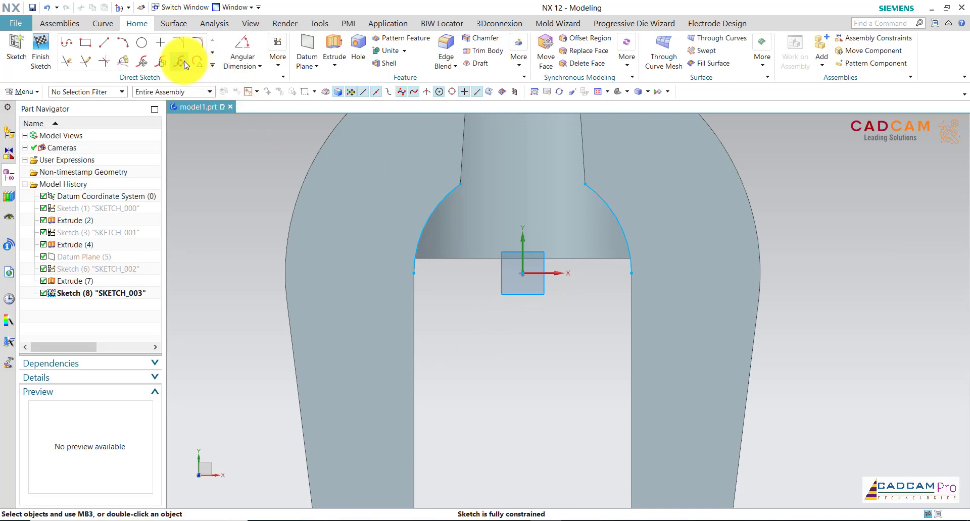
Close the profile with a tangent arc joining the projected arcs' upper ends and a horizontal line between their lower ends.
{"action": "left_click", "coordinate": [123, 44]}
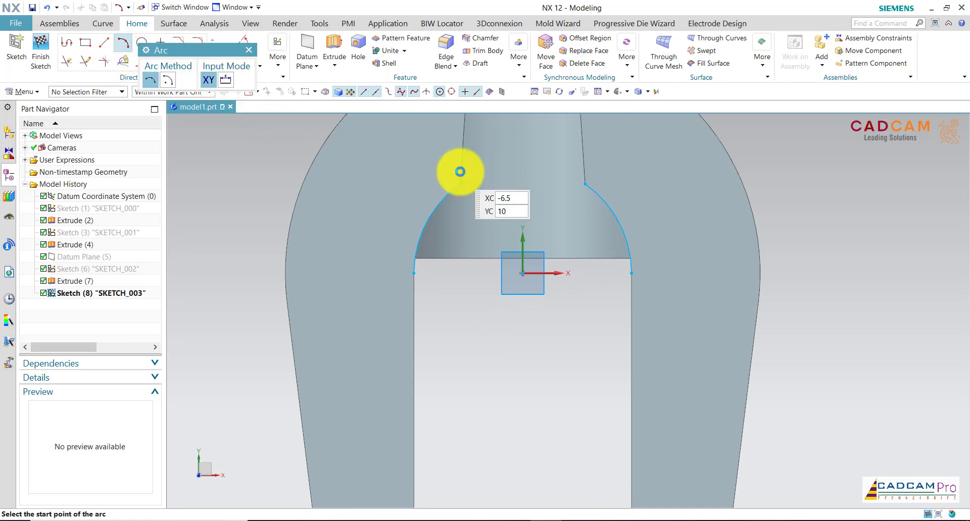
{"action": "left_click", "coordinate": [459, 181]}
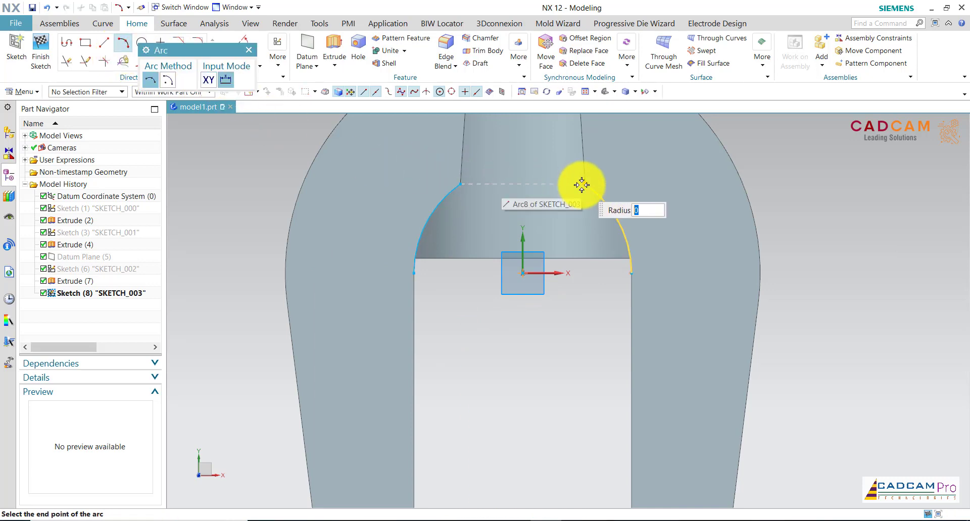
{"action": "left_click", "coordinate": [582, 184]}
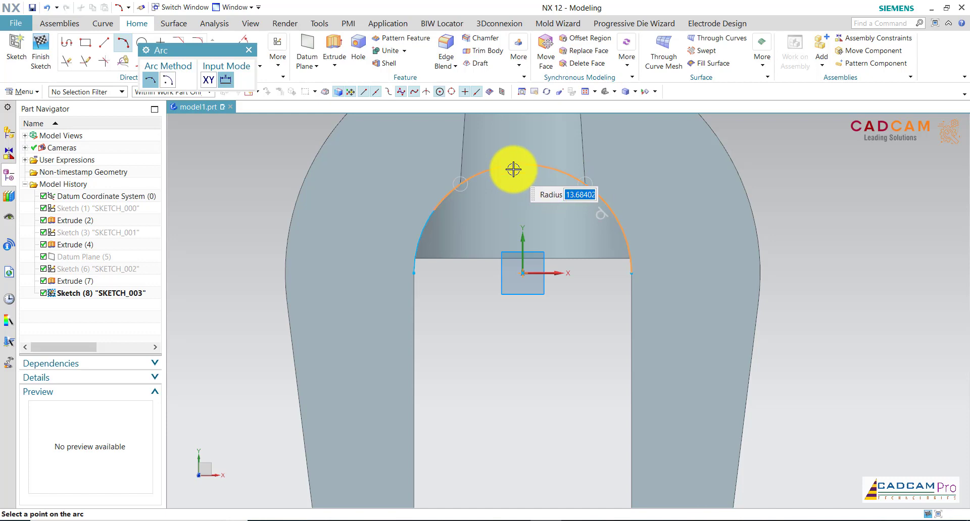
{"action": "left_click", "coordinate": [513, 169]}
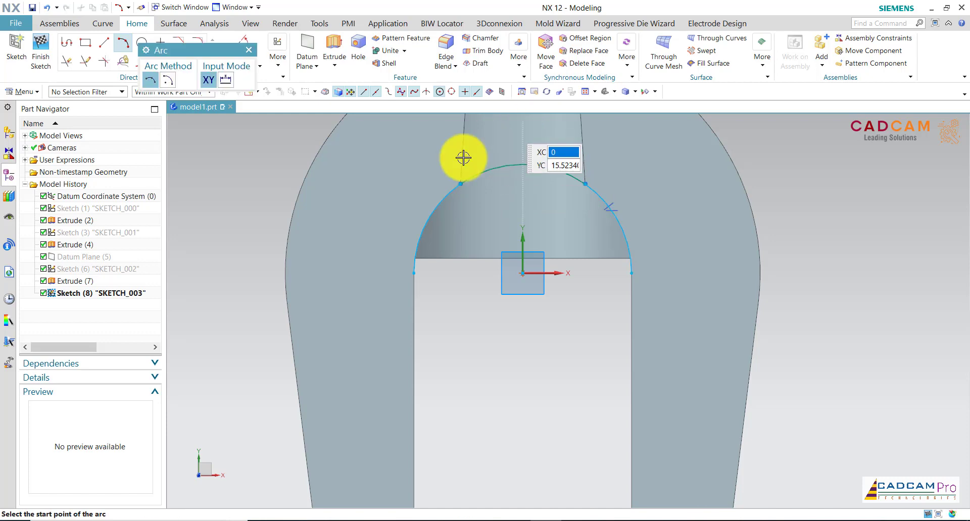
{"action": "left_click", "coordinate": [101, 45]}
{"action": "left_click", "coordinate": [414, 273]}
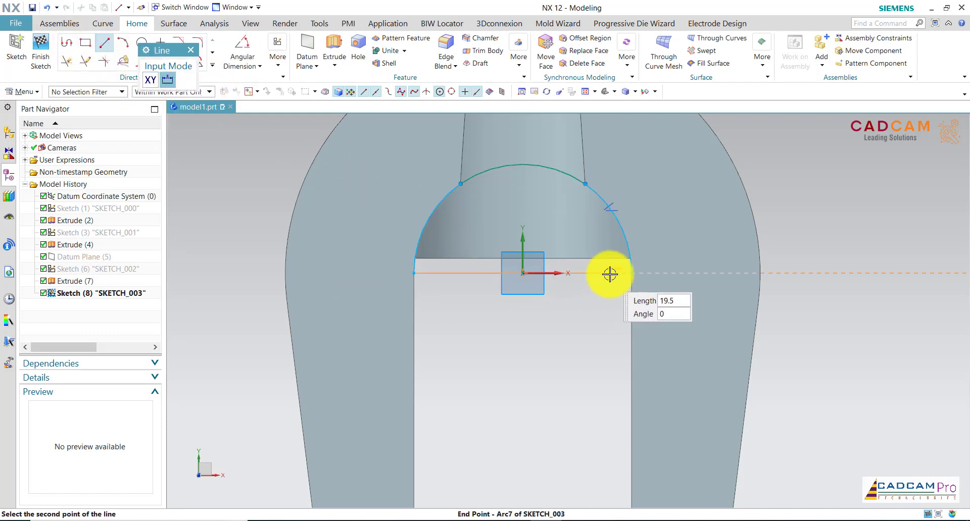
{"action": "left_click", "coordinate": [629, 272]}
Extrude the closed half-round profile with a symmetric value of 36 mm, subtracting it from the body.
{"action": "middle_click_drag", "start_coordinate": [490, 344], "coordinate": [262, 281]}
{"action": "left_click", "coordinate": [331, 43]}
{"action": "left_click", "coordinate": [263, 277]}
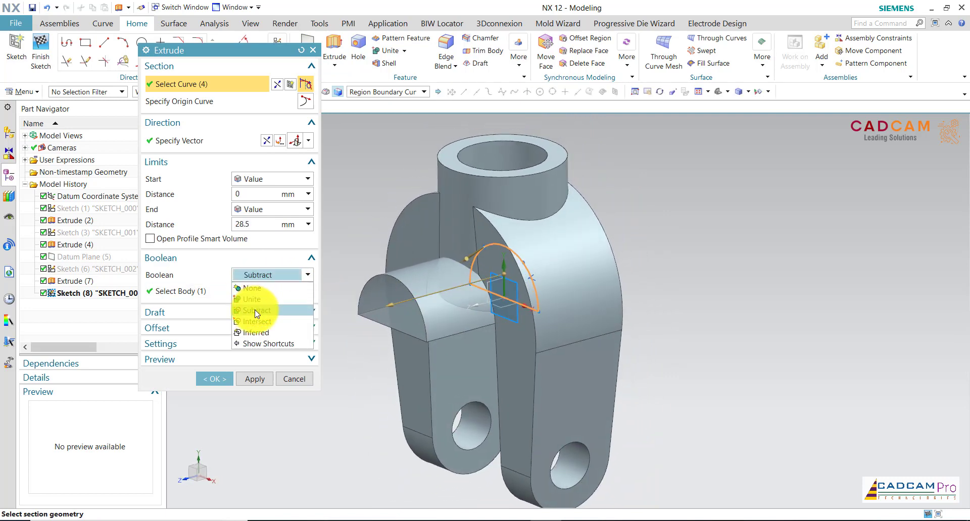
{"action": "left_click", "coordinate": [257, 311]}
{"action": "left_click", "coordinate": [263, 209]}
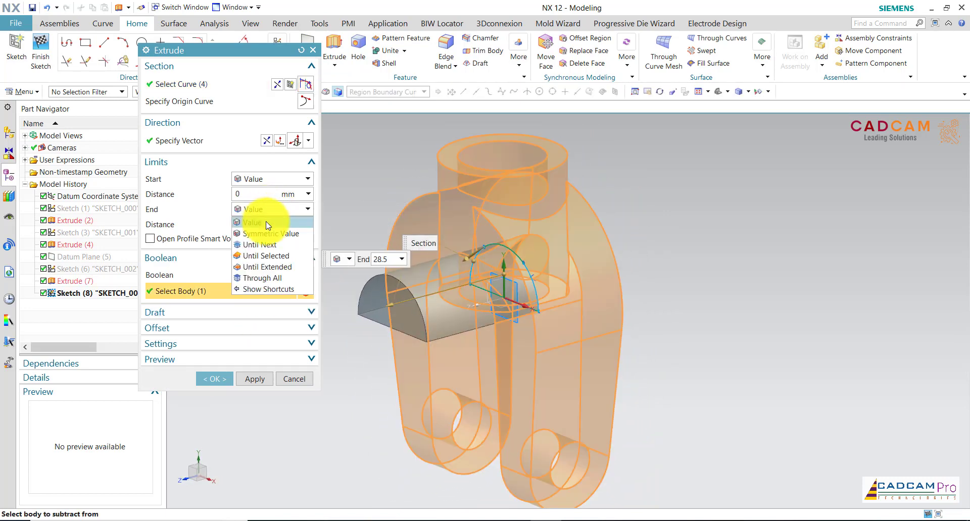
{"action": "left_click", "coordinate": [268, 234]}
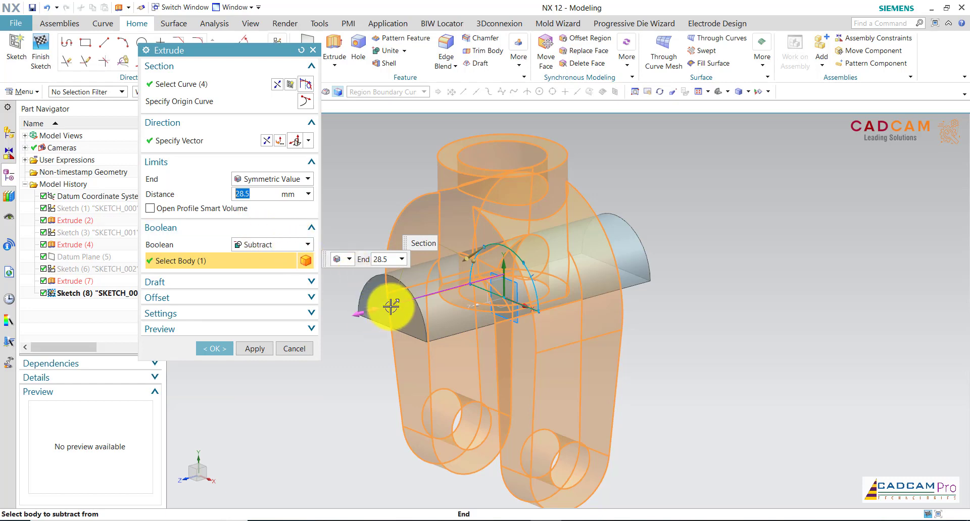
{"action": "left_click_drag", "start_coordinate": [392, 306], "coordinate": [363, 314]}
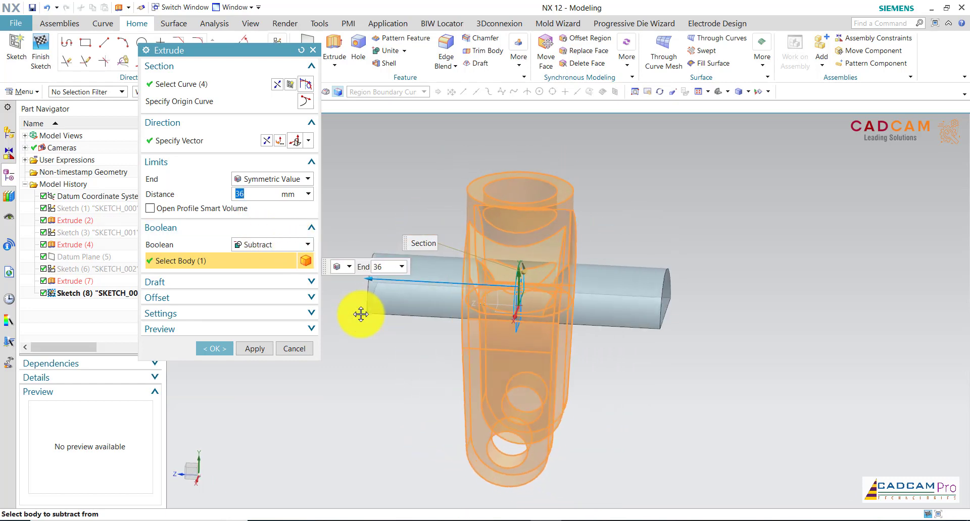
{"action": "left_click", "coordinate": [216, 349]}
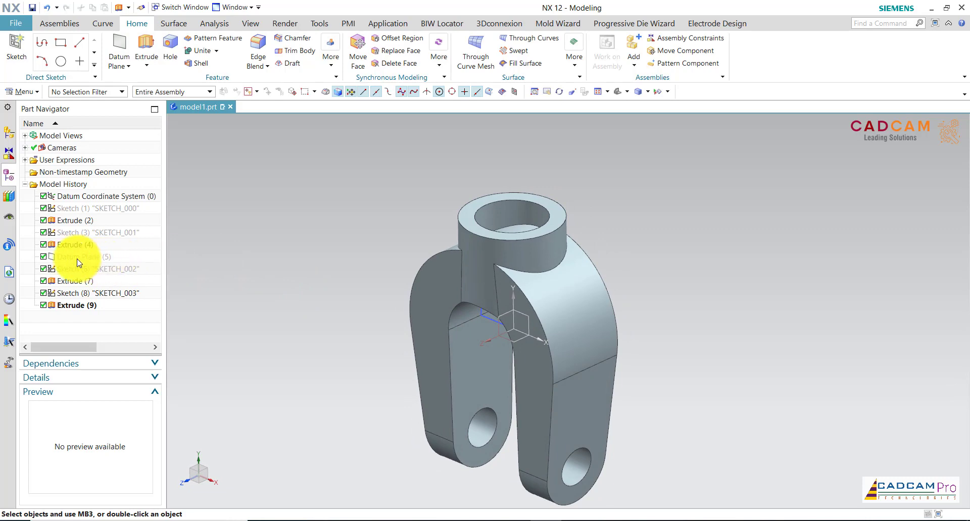
Show the collar's circle sketch and extrude its inner circle 29 mm down through the collar, subtracting it from the body.
{"action": "right_click", "coordinate": [80, 272]}
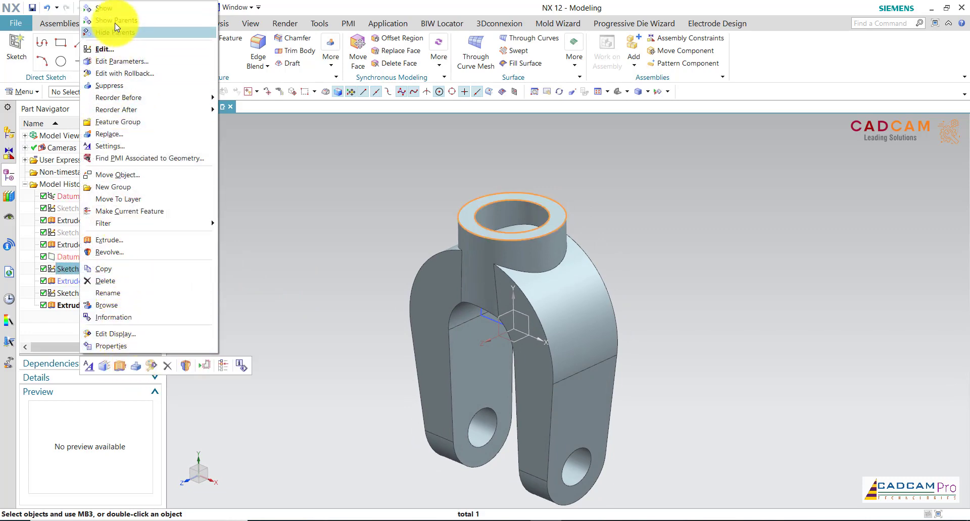
{"action": "left_click", "coordinate": [115, 10]}
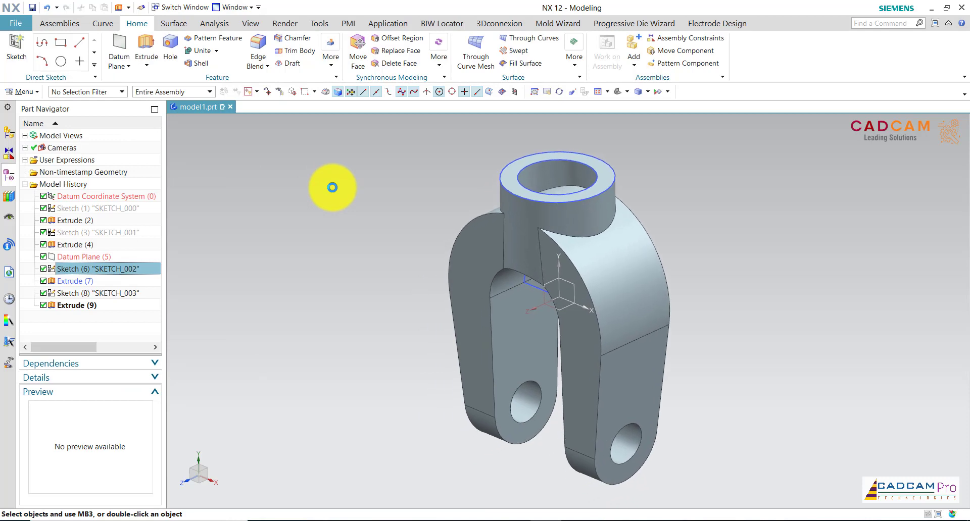
{"action": "left_click", "coordinate": [146, 46]}
{"action": "left_click", "coordinate": [578, 164]}
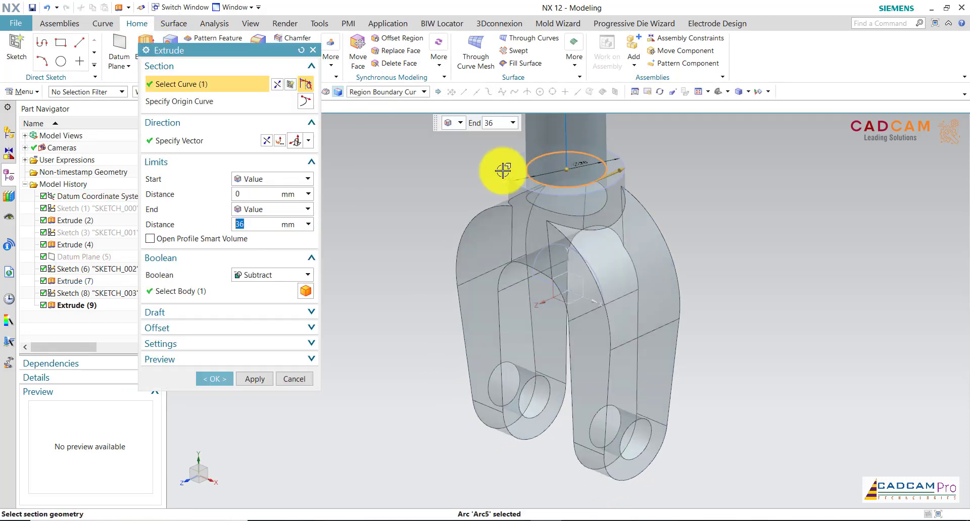
{"action": "middle_click_drag", "start_coordinate": [402, 283], "coordinate": [509, 145]}
{"action": "left_click_drag", "start_coordinate": [497, 178], "coordinate": [623, 277]}
{"action": "key", "text": "F8"}
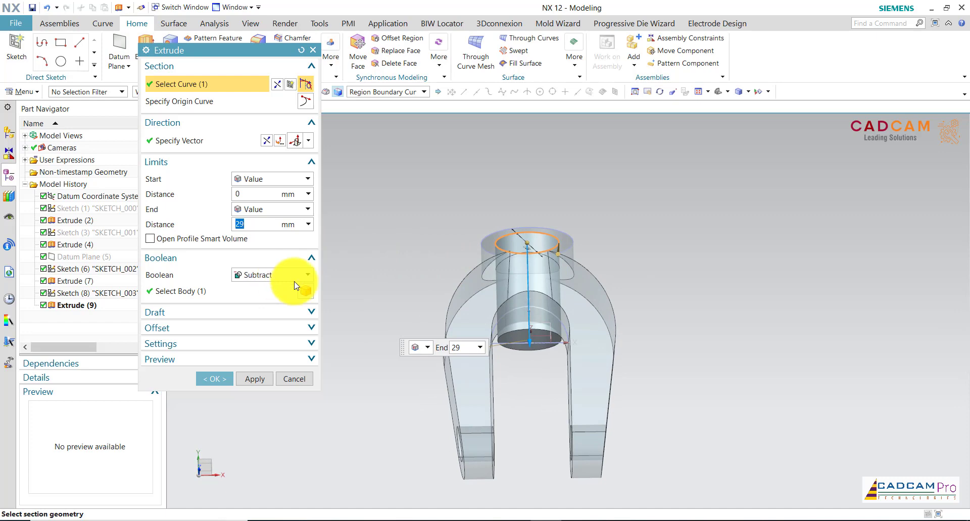
{"action": "middle_click_drag", "start_coordinate": [313, 303], "coordinate": [354, 324]}
{"action": "left_click", "coordinate": [227, 382]}
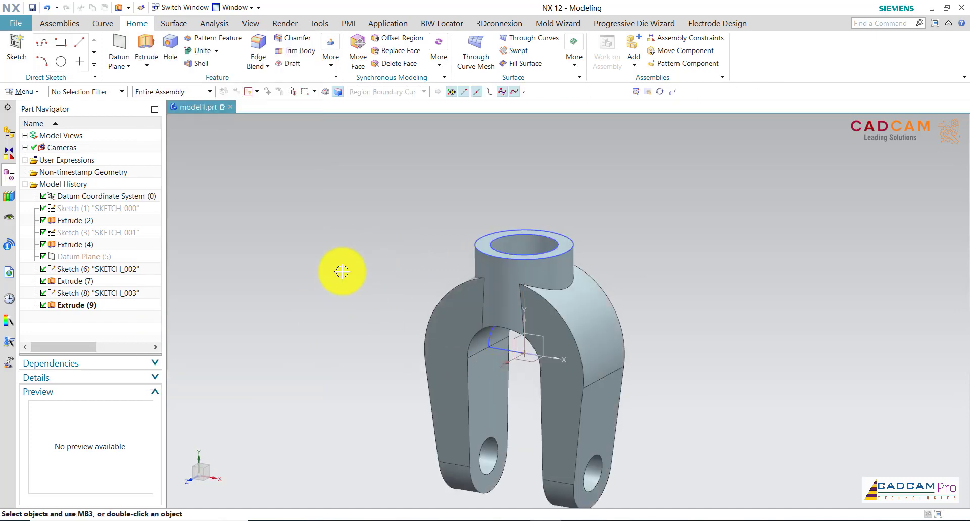
Hide the half-round profile sketch under the arch and the collar's circle sketch.
{"action": "middle_click_drag", "start_coordinate": [342, 271], "coordinate": [350, 252]}
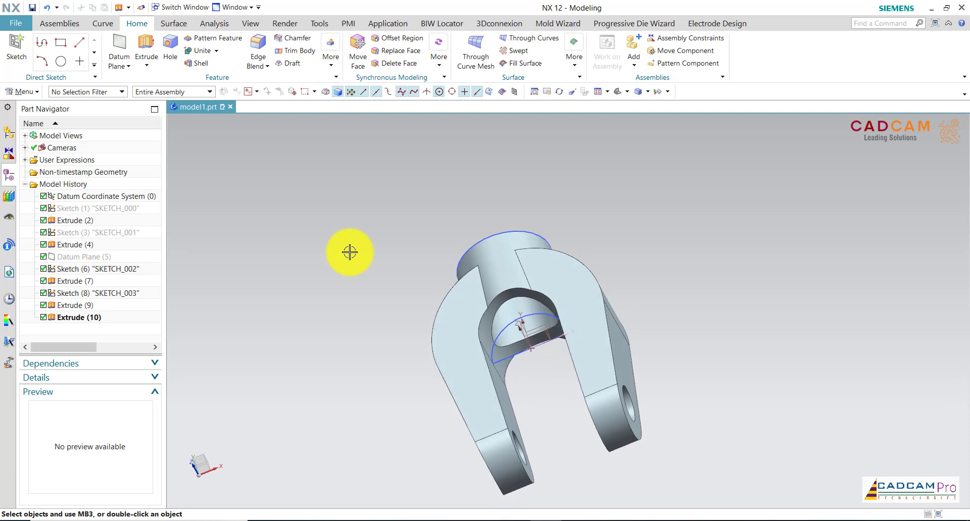
{"action": "left_click", "coordinate": [505, 324]}
{"action": "left_click", "coordinate": [586, 307]}
{"action": "middle_click_drag", "start_coordinate": [586, 307], "coordinate": [532, 228]}
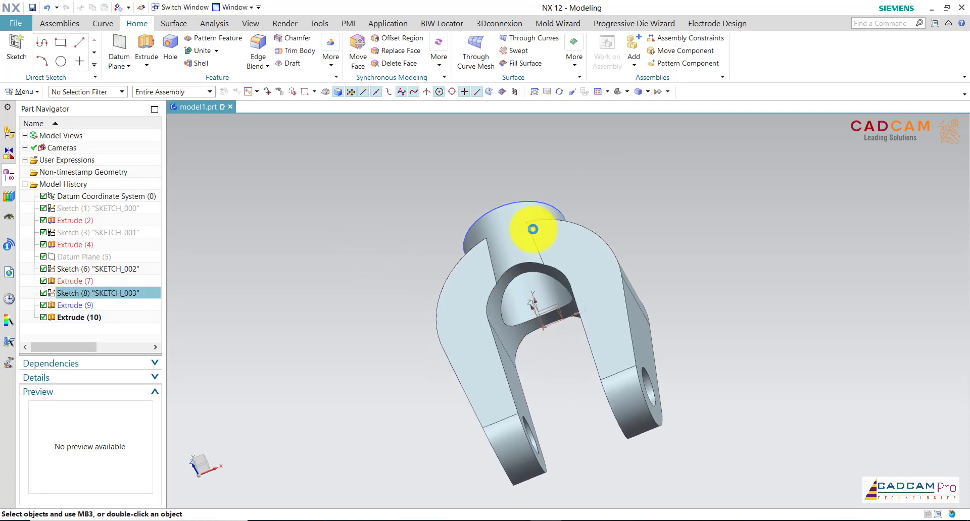
{"action": "left_click", "coordinate": [537, 149]}
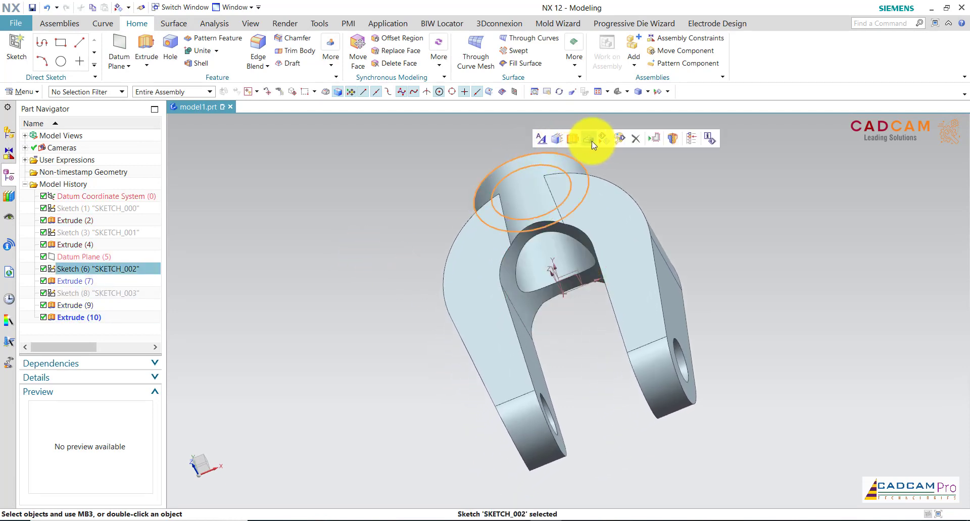
{"action": "left_click", "coordinate": [604, 142]}
{"action": "key", "text": "F8"}
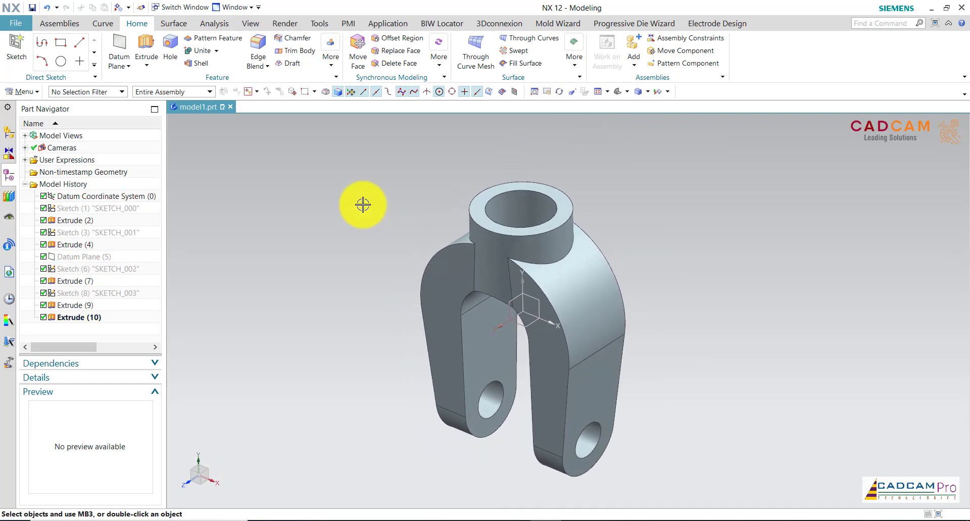
{"action": "left_click", "coordinate": [257, 44]}
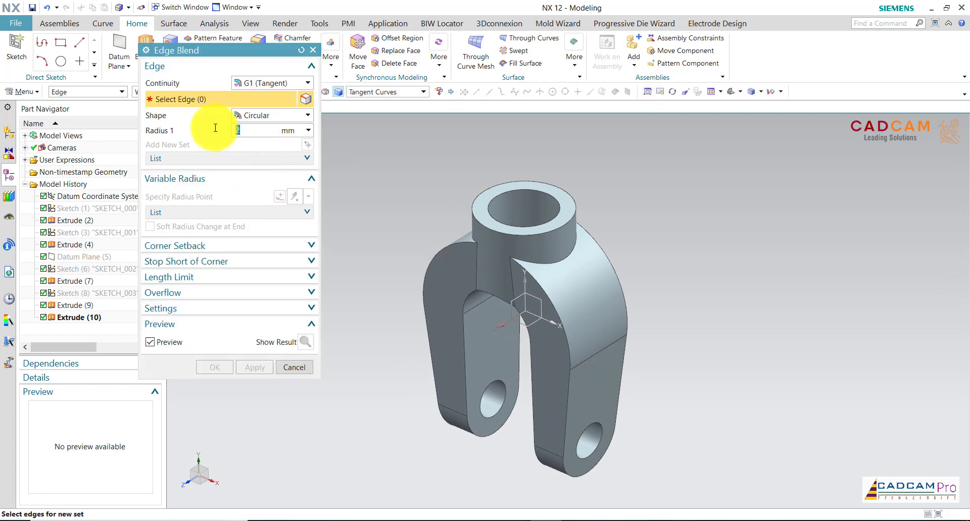
{"action": "left_click", "coordinate": [380, 94]}
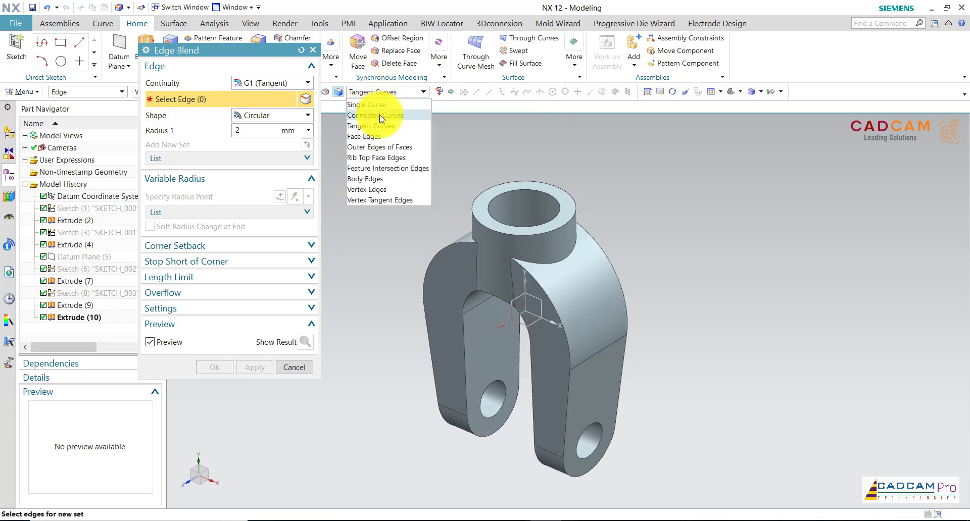
{"action": "left_click", "coordinate": [380, 116]}
{"action": "left_click", "coordinate": [537, 284]}
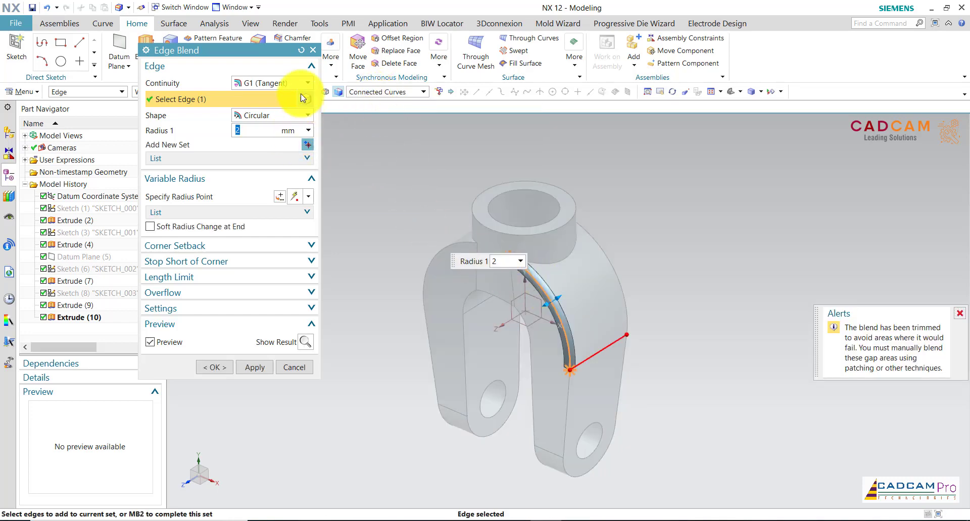
{"action": "left_click", "coordinate": [302, 50]}
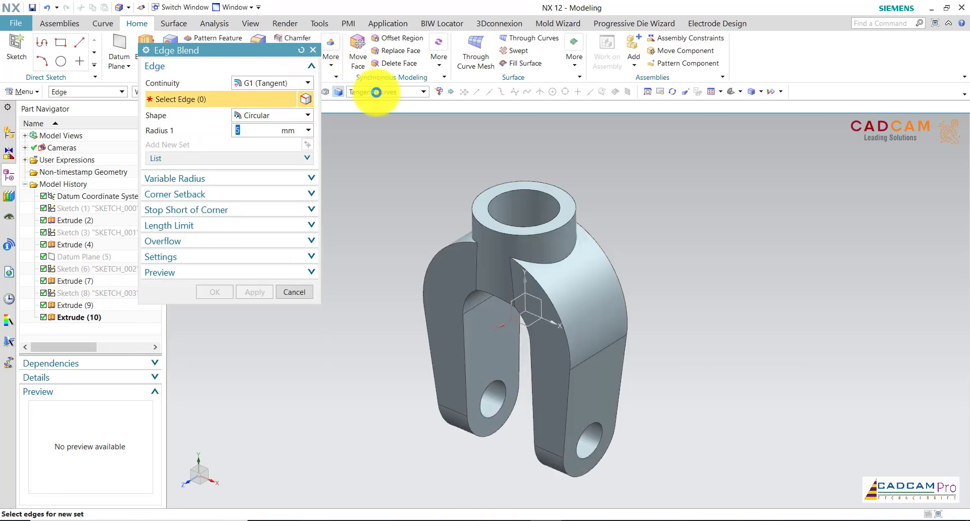
Select the outer edge loops of both legs for an edge blend with a 2 mm radius and preview the result.
{"action": "left_click", "coordinate": [565, 341]}
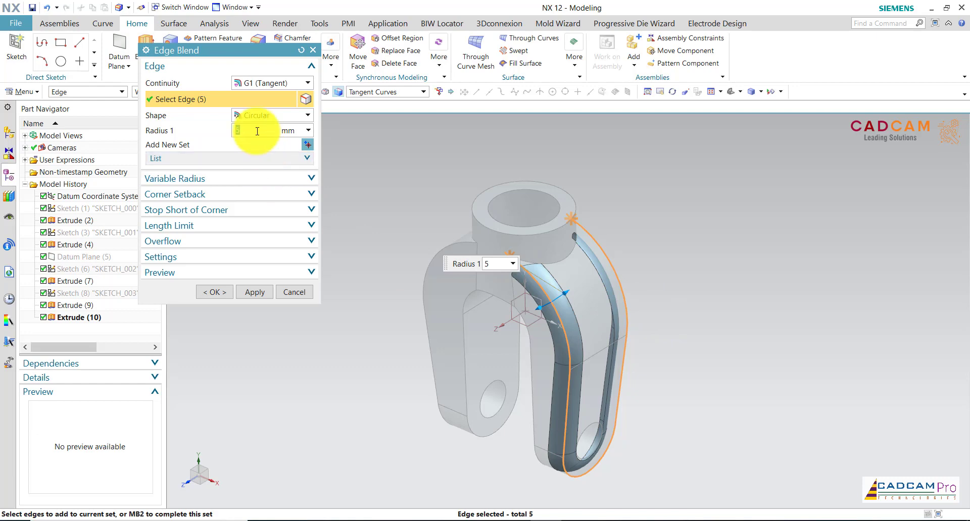
{"action": "left_click", "coordinate": [291, 275]}
{"action": "left_click", "coordinate": [304, 291]}
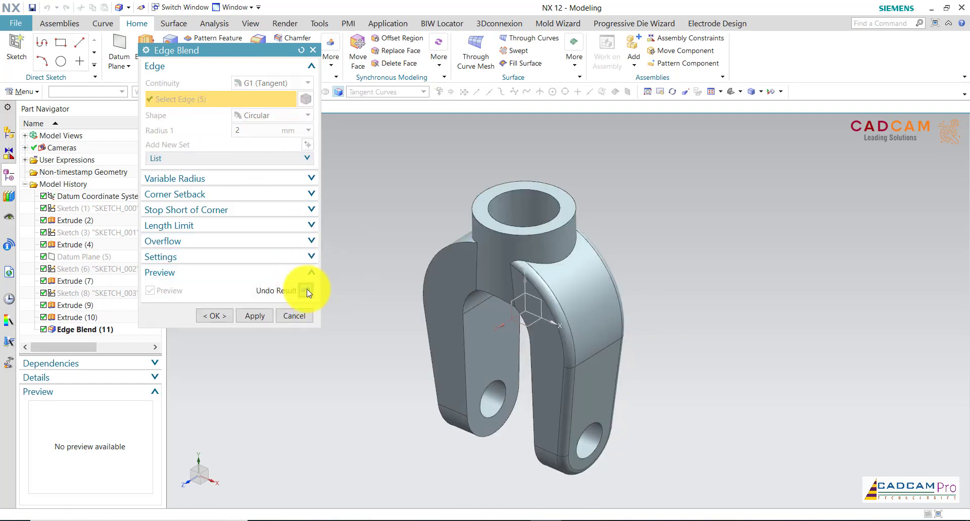
{"action": "left_click", "coordinate": [306, 291]}
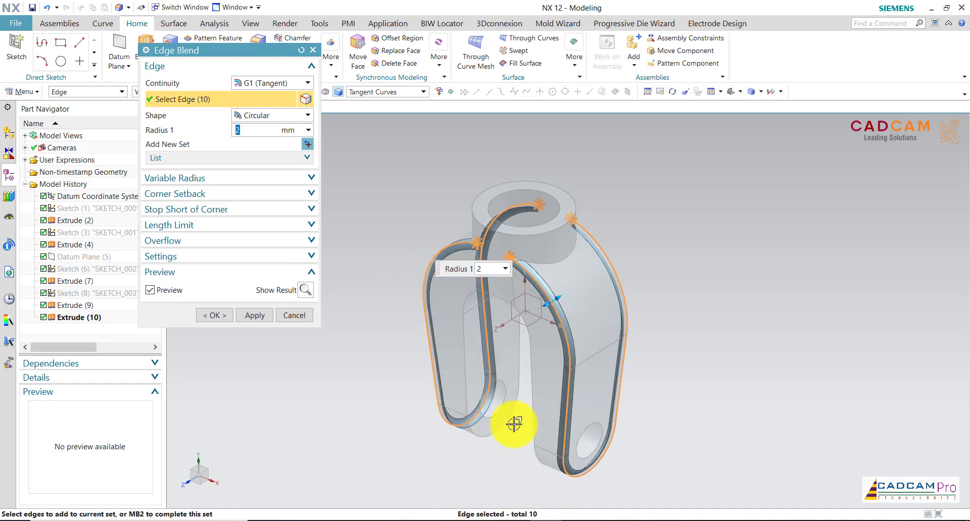
Add the four vertical edges where the legs meet the collar's cylindrical wall to the 2 mm edge blend.
{"action": "middle_click_drag", "start_coordinate": [514, 425], "coordinate": [549, 262]}
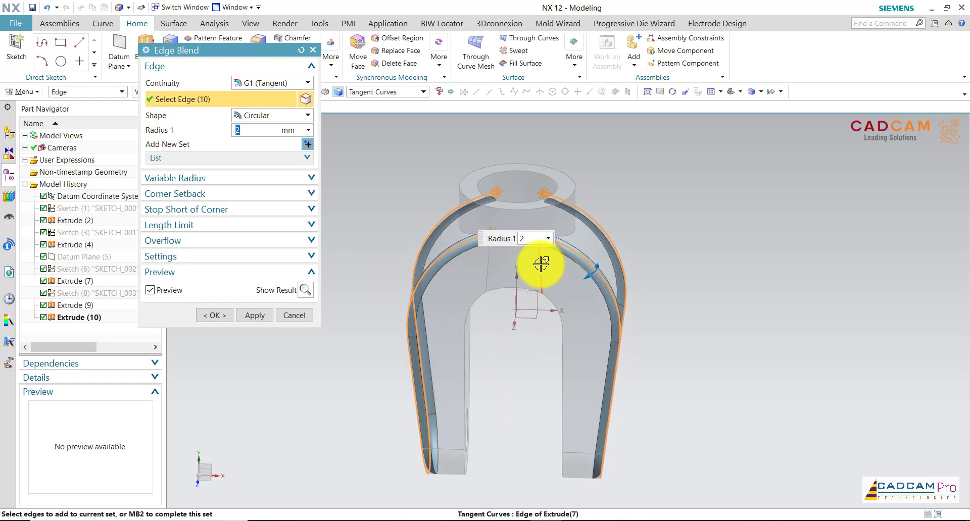
{"action": "left_click", "coordinate": [541, 264]}
{"action": "left_click", "coordinate": [488, 273]}
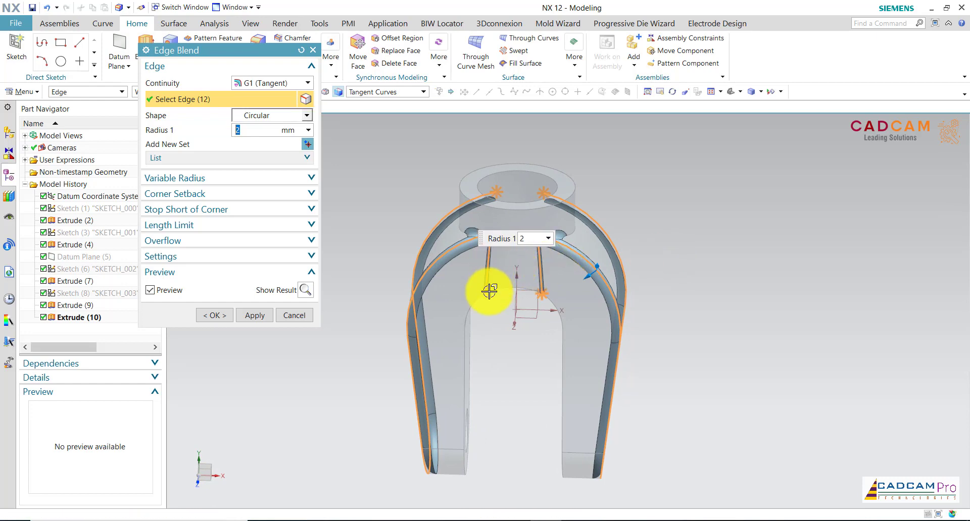
{"action": "middle_click_drag", "start_coordinate": [487, 301], "coordinate": [513, 273]}
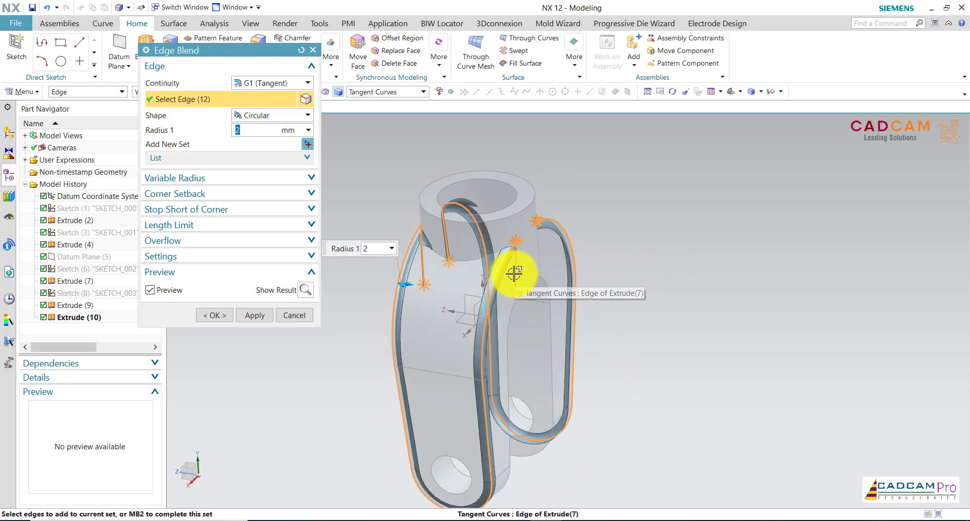
{"action": "left_click", "coordinate": [516, 272]}
{"action": "left_click", "coordinate": [537, 259]}
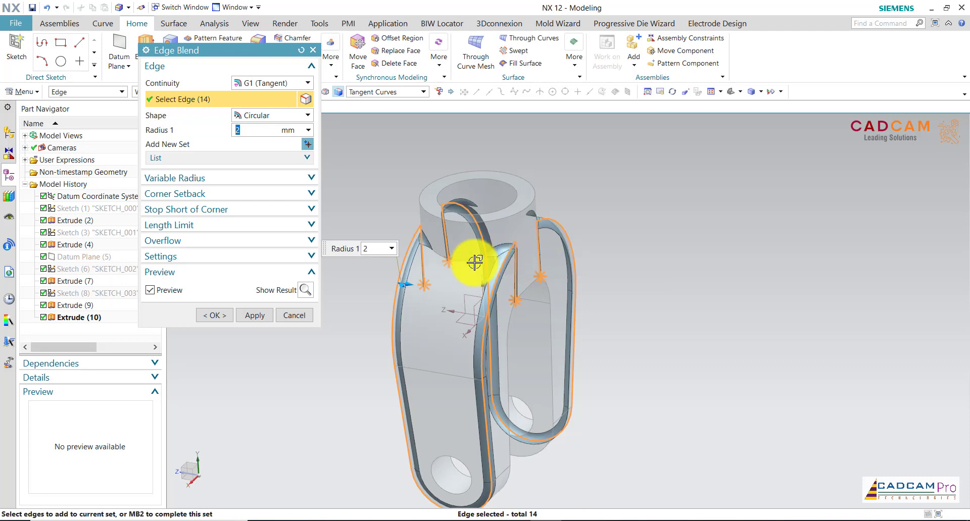
Add the two curved edges where the collar's base meets the rounded tops of the legs to the blend.
{"action": "left_click", "coordinate": [570, 212]}
{"action": "middle_click_drag", "start_coordinate": [570, 213], "coordinate": [516, 253]}
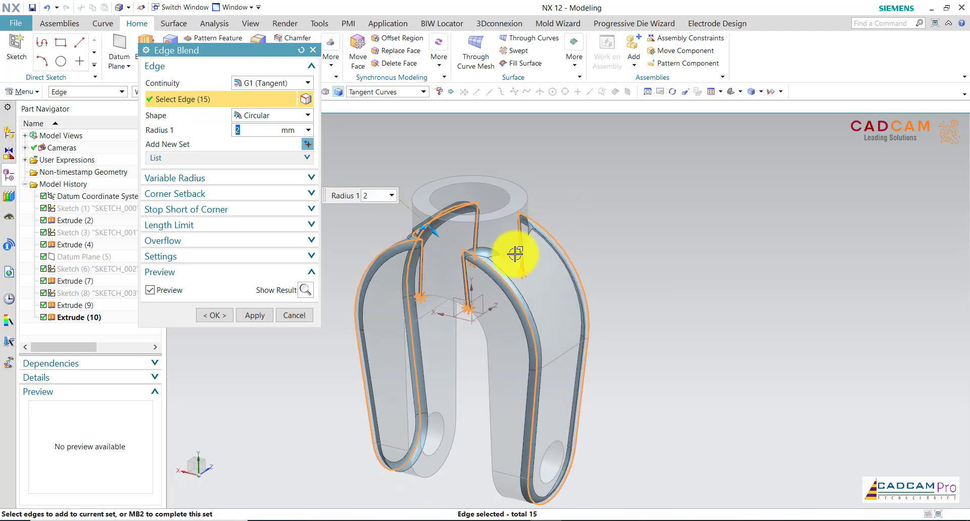
{"action": "left_click", "coordinate": [515, 254]}
Add both legs' inner edge loops and the edges across the arch opening, and complete the 2 mm edge blend.
{"action": "middle_click_drag", "start_coordinate": [638, 244], "coordinate": [539, 329]}
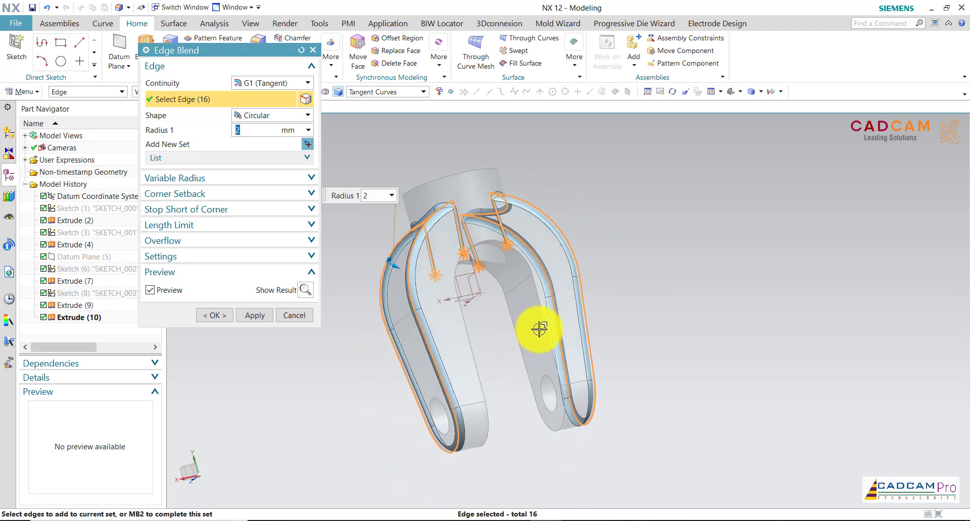
{"action": "left_click", "coordinate": [547, 329]}
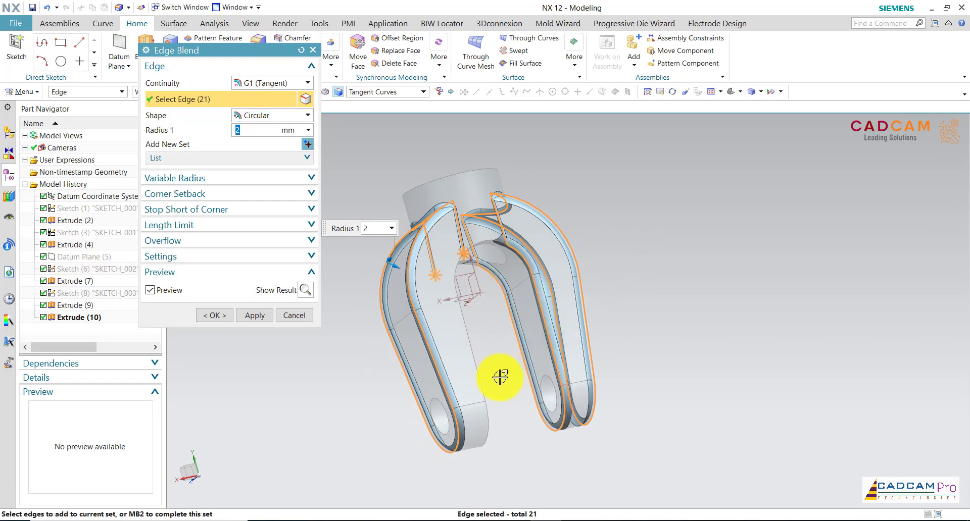
{"action": "left_click", "coordinate": [482, 383]}
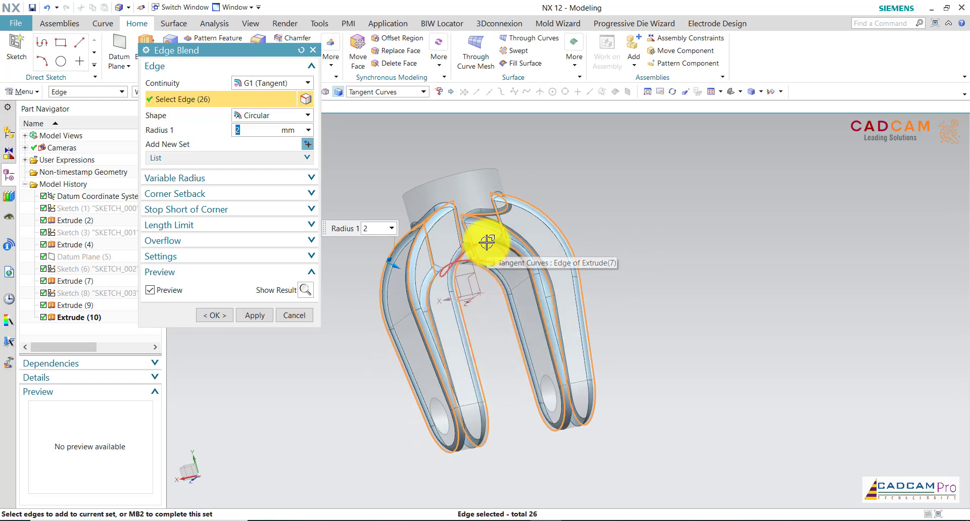
{"action": "middle_click_drag", "start_coordinate": [533, 270], "coordinate": [519, 250]}
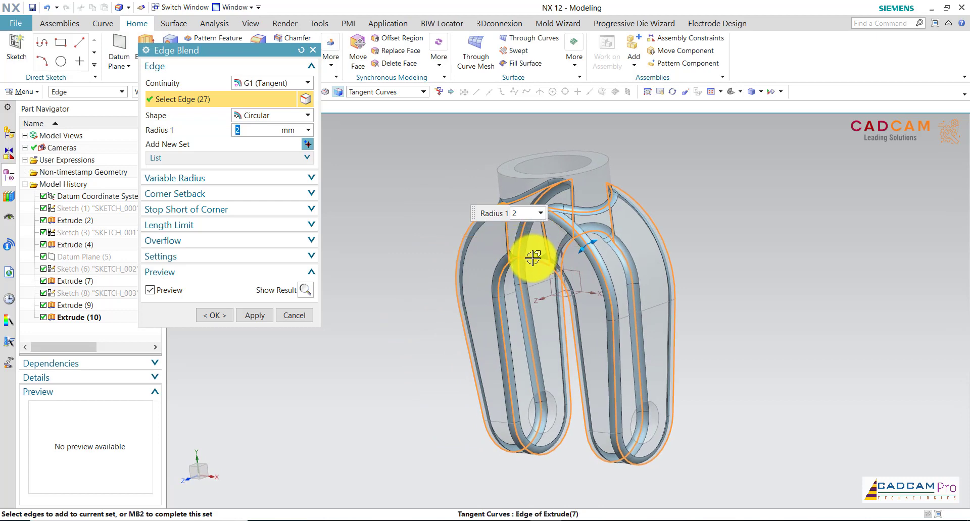
{"action": "left_click", "coordinate": [533, 258]}
{"action": "left_click", "coordinate": [231, 314]}
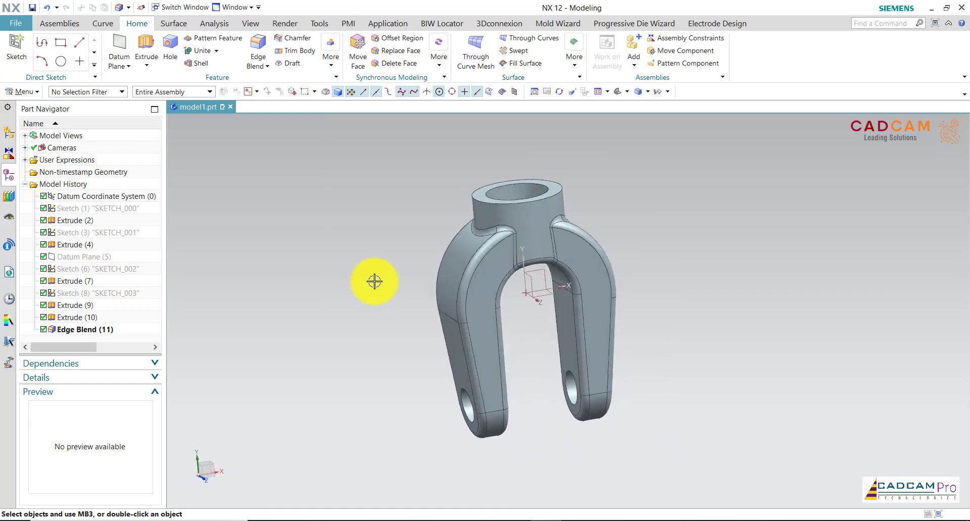
Chamfer the collar's top rim edges with a 0.5 mm distance at a 45° angle.
{"action": "left_click", "coordinate": [297, 39]}
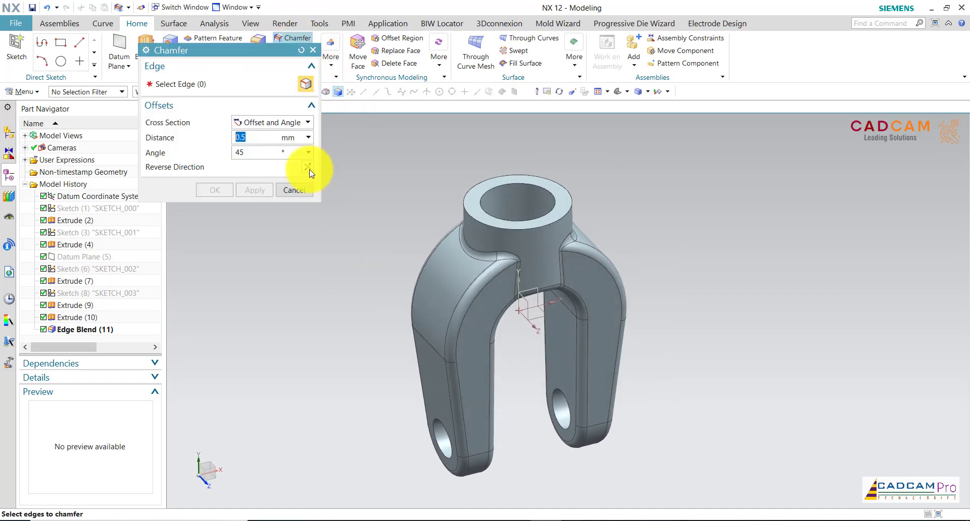
{"action": "left_click", "coordinate": [472, 203]}
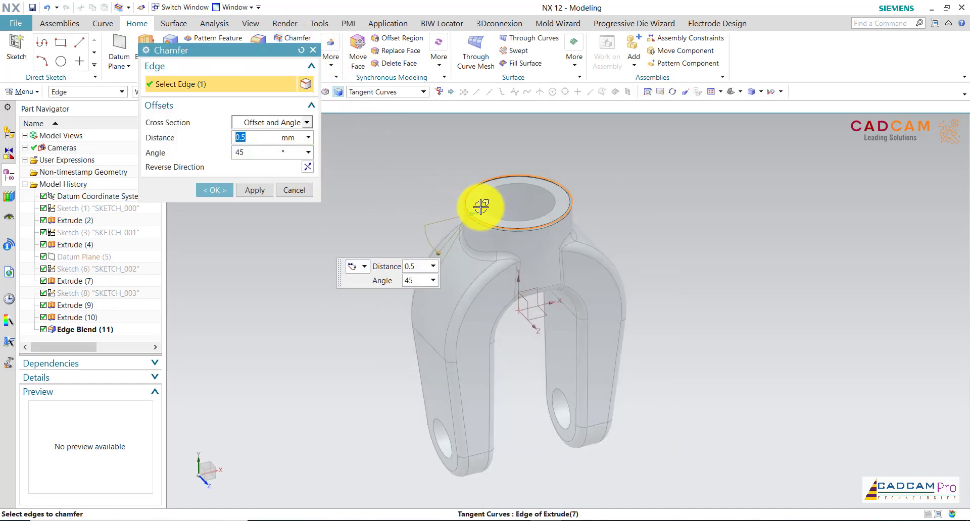
{"action": "left_click", "coordinate": [225, 191]}
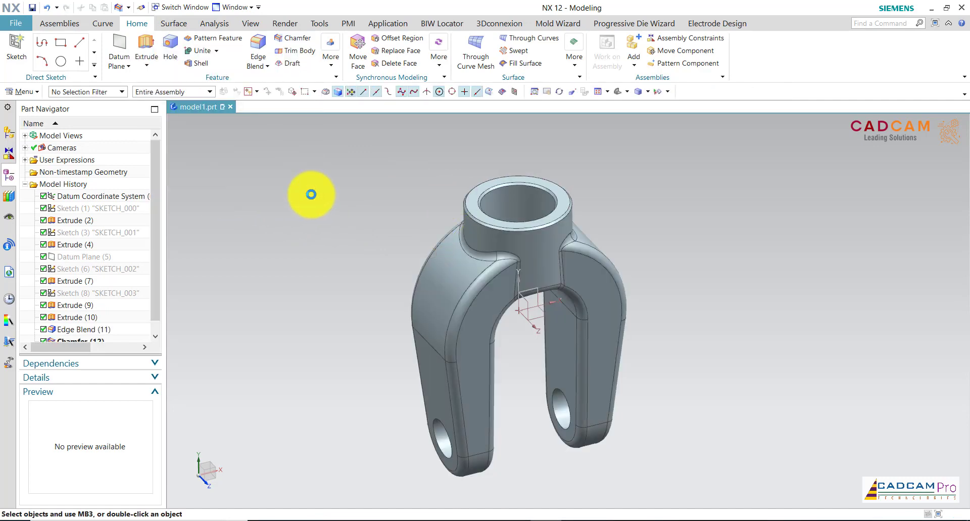
{"action": "middle_click_drag", "start_coordinate": [311, 195], "coordinate": [311, 195]}
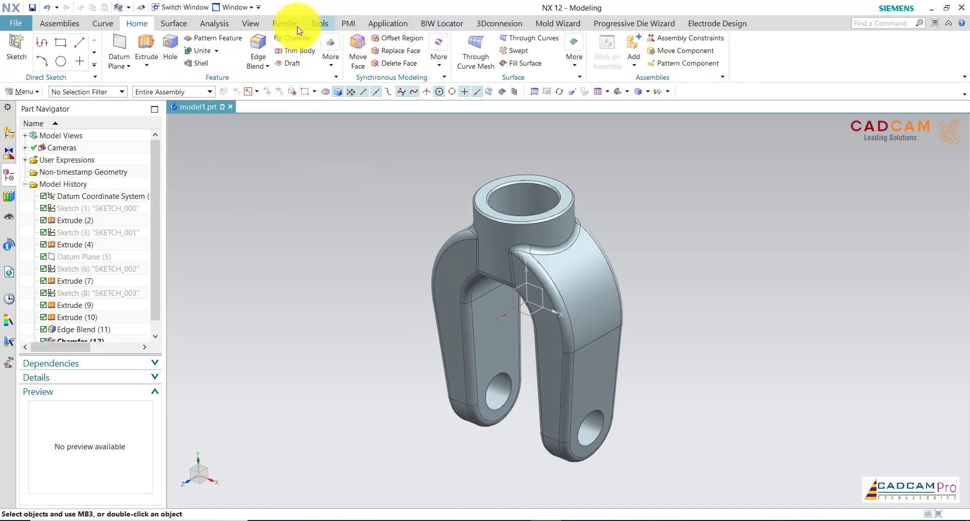
{"action": "left_click", "coordinate": [251, 23]}
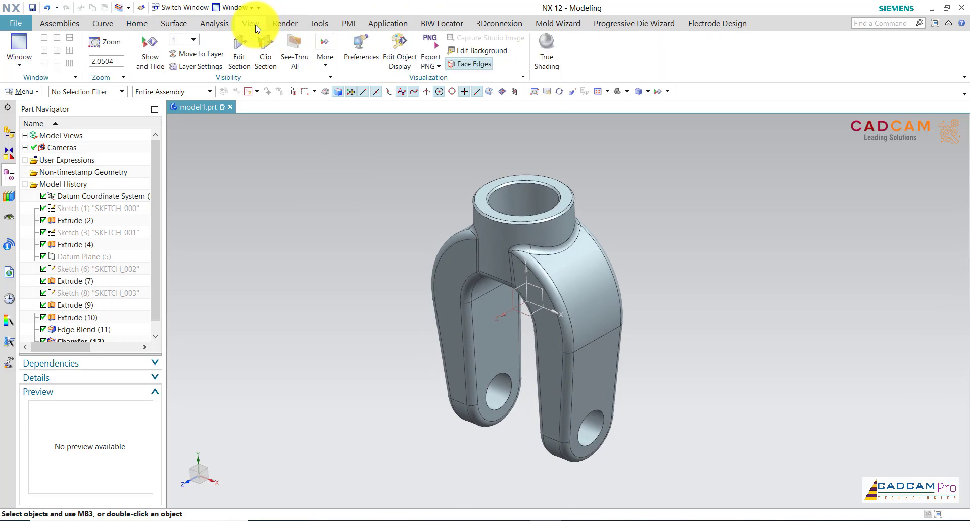
{"action": "left_click", "coordinate": [390, 48]}
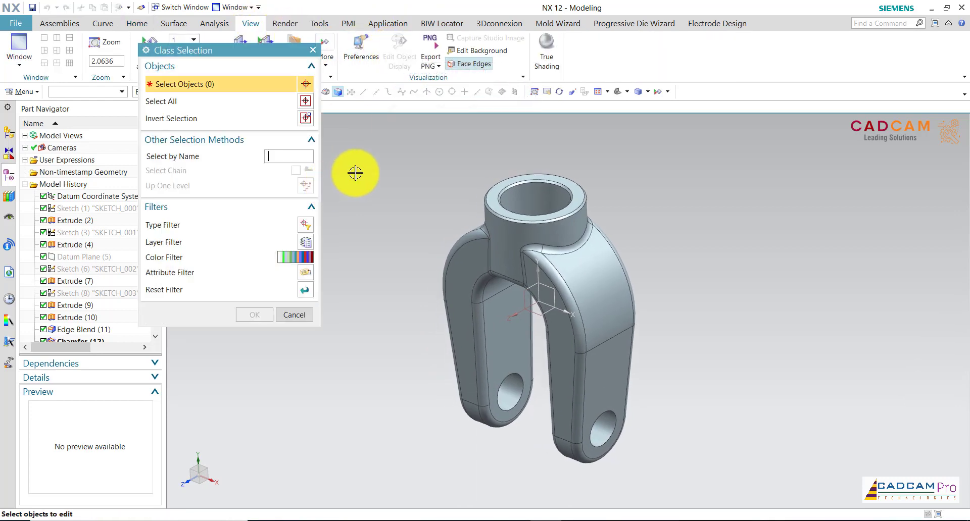
{"action": "left_click", "coordinate": [293, 256]}
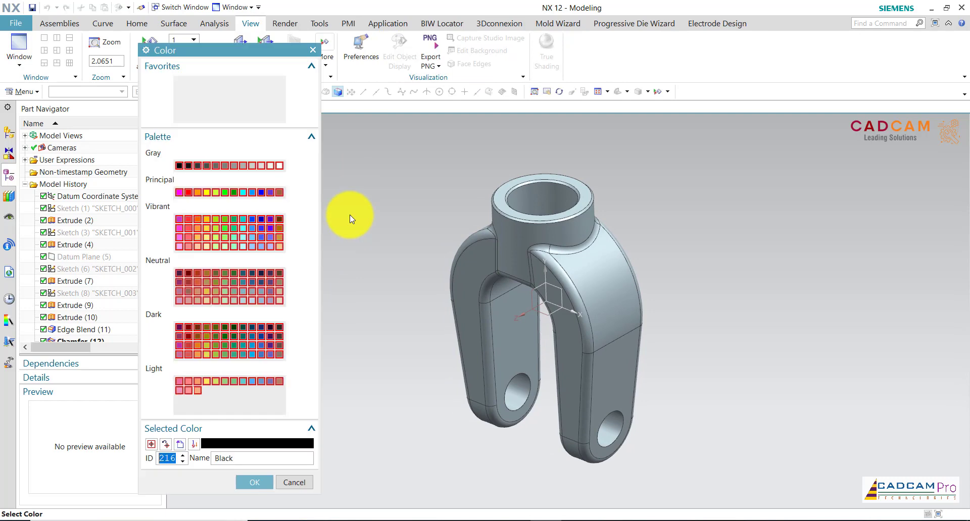
{"action": "left_click", "coordinate": [187, 83]}
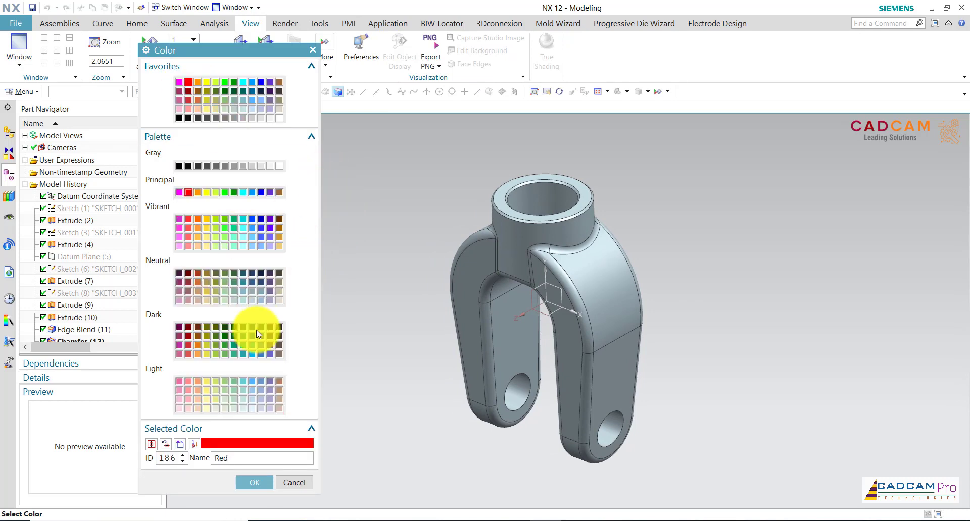
{"action": "left_click", "coordinate": [255, 483]}
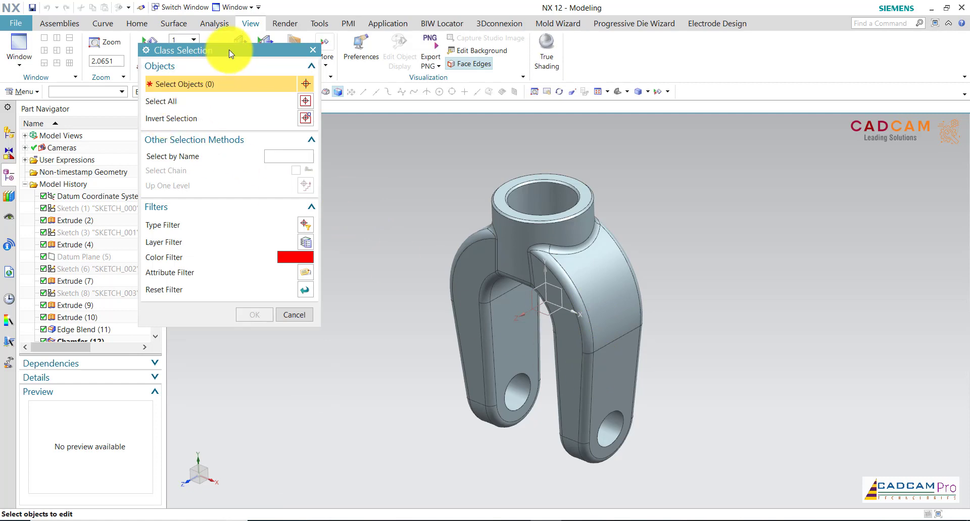
{"action": "left_click_drag", "start_coordinate": [229, 50], "coordinate": [282, 141]}
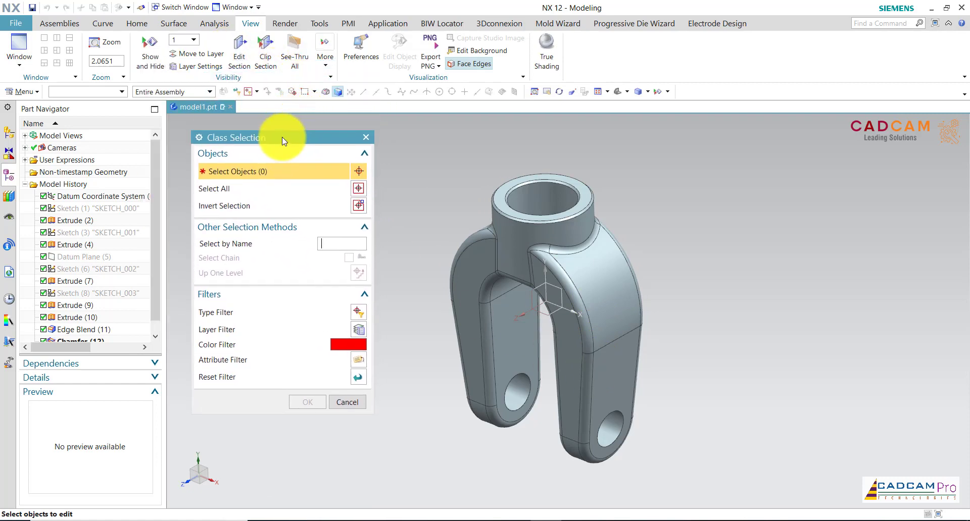
{"action": "left_click", "coordinate": [107, 92]}
{"action": "left_click", "coordinate": [78, 148]}
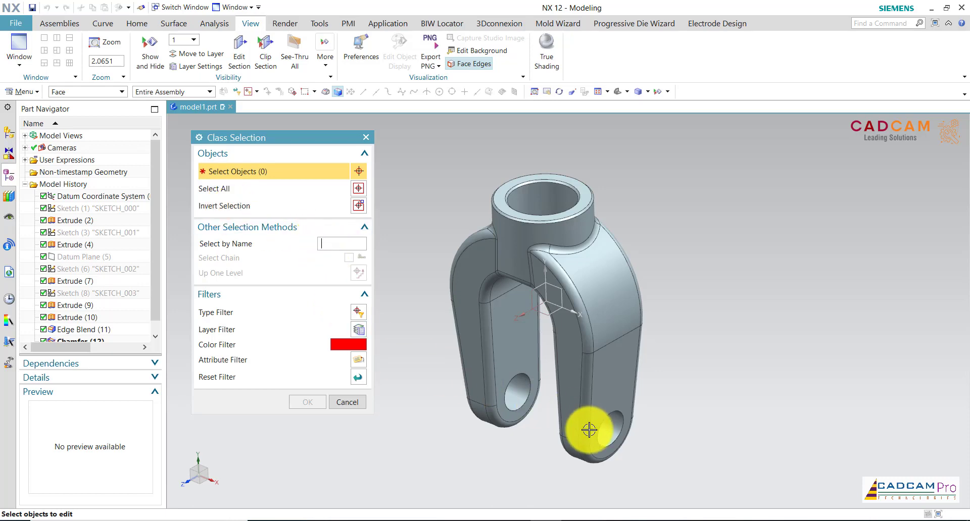
{"action": "left_click", "coordinate": [94, 93]}
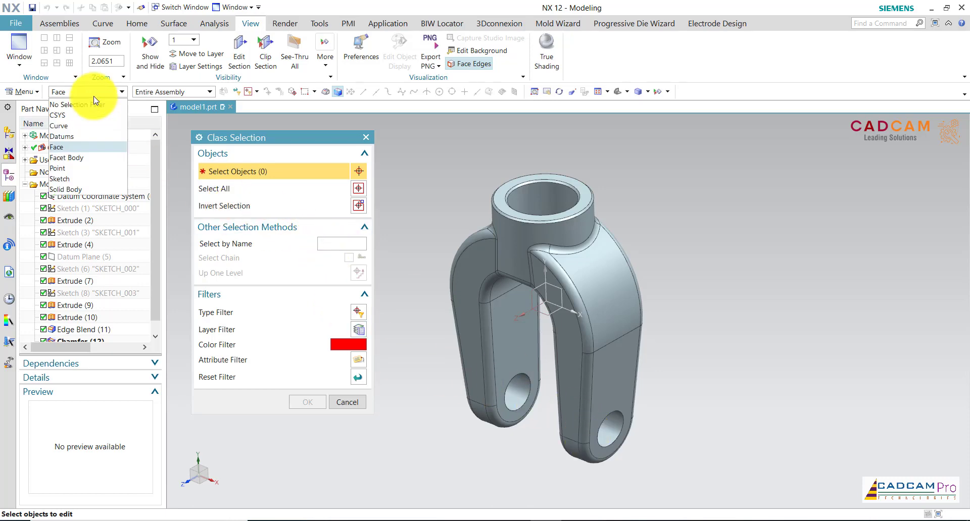
{"action": "left_click", "coordinate": [69, 159]}
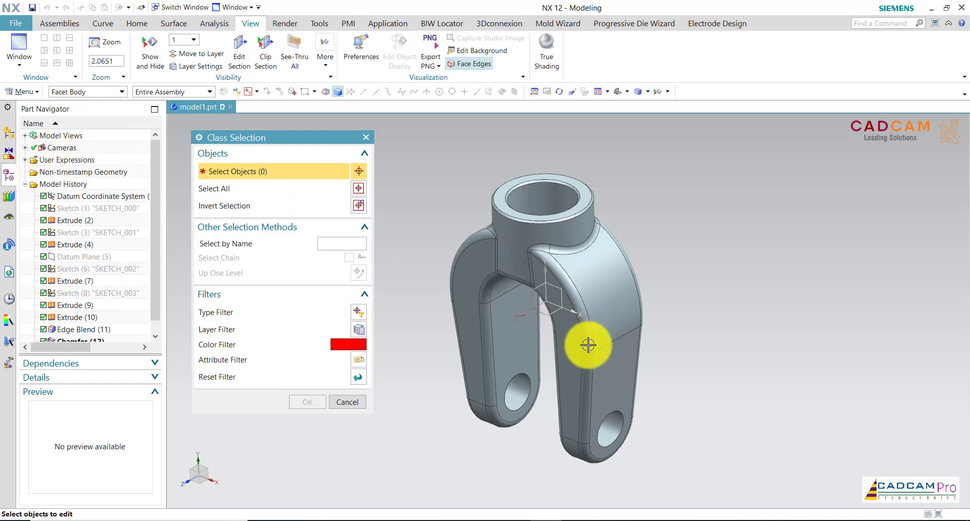
{"action": "left_click", "coordinate": [349, 402]}
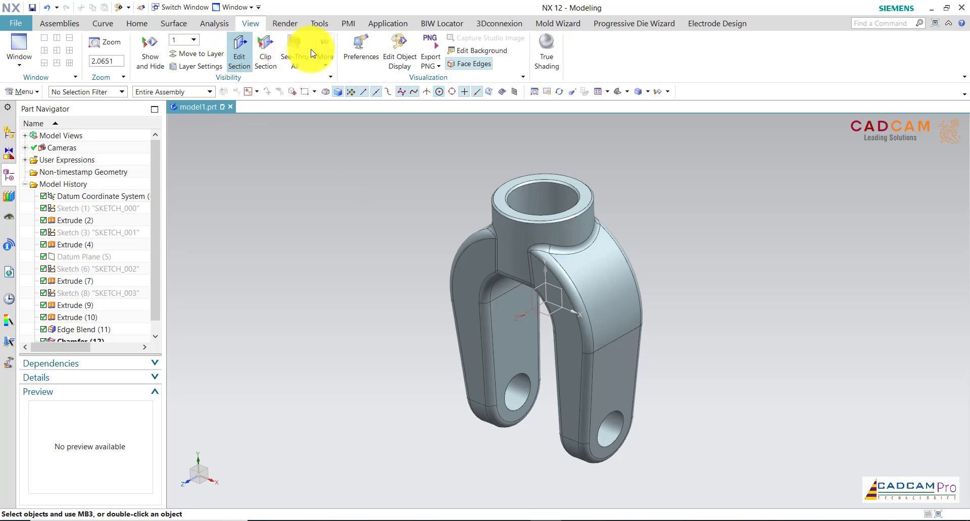
Start editing object display, restrict the selection to faces, and select the blend faces along one leg's outer edge.
{"action": "left_click", "coordinate": [401, 55]}
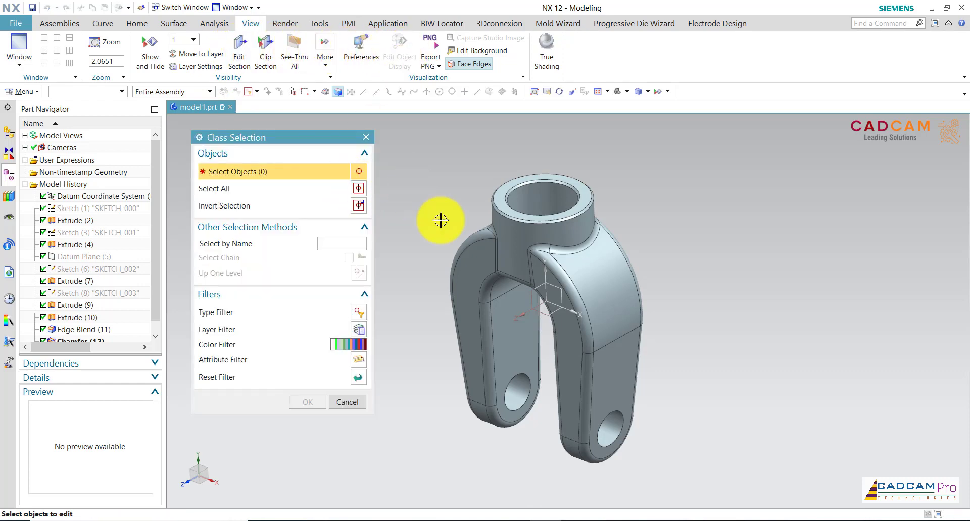
{"action": "left_click", "coordinate": [78, 92]}
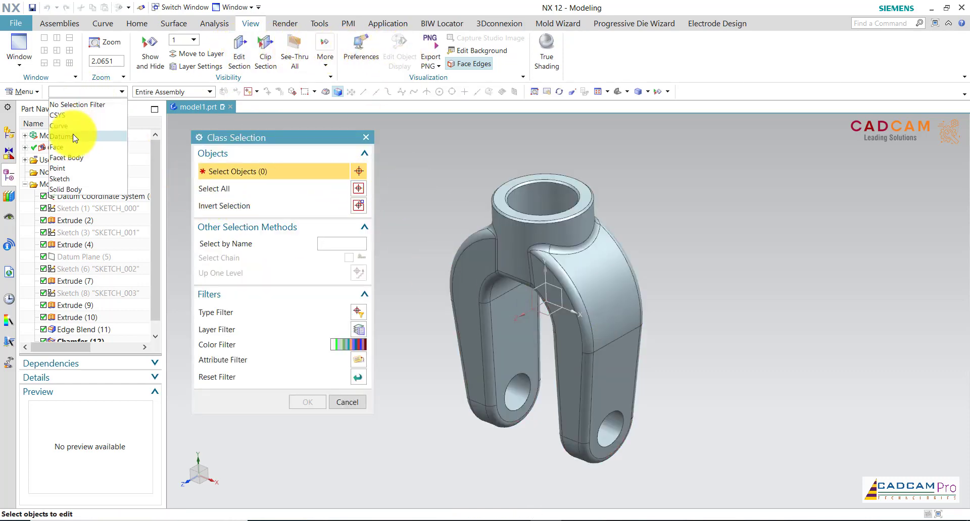
{"action": "left_click", "coordinate": [74, 148]}
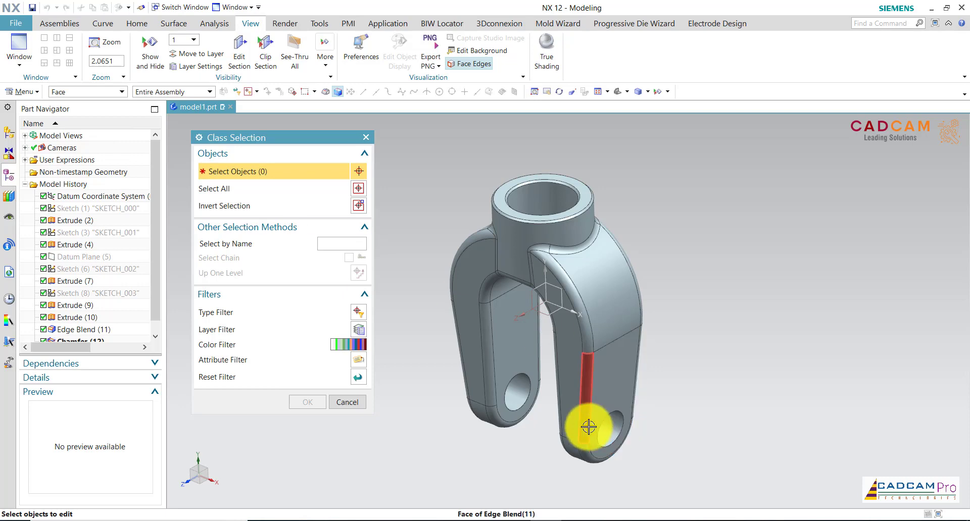
{"action": "left_click", "coordinate": [589, 457]}
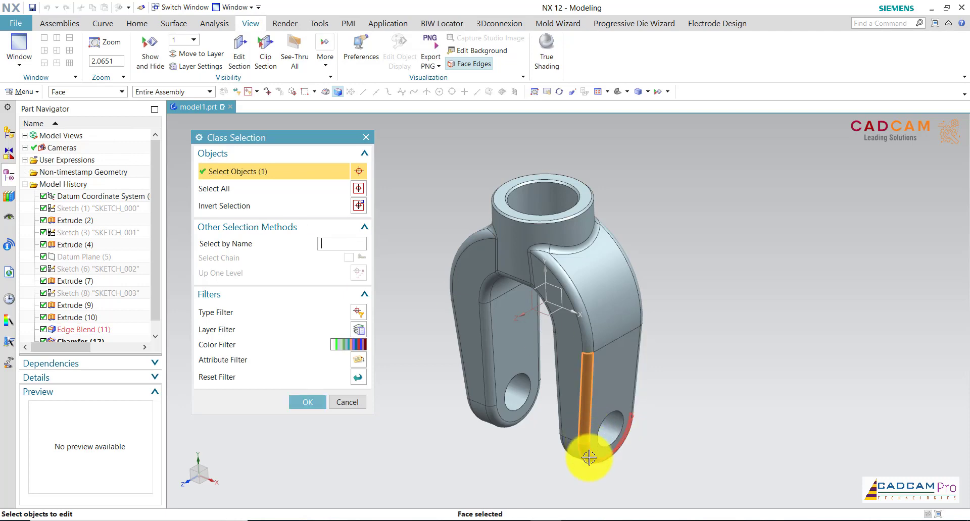
{"action": "left_click", "coordinate": [581, 317]}
Add the blend faces on the leg's opposite outer edge and around its collar junction, leaving the flat leg face deselected.
{"action": "middle_click_drag", "start_coordinate": [682, 314], "coordinate": [533, 386]}
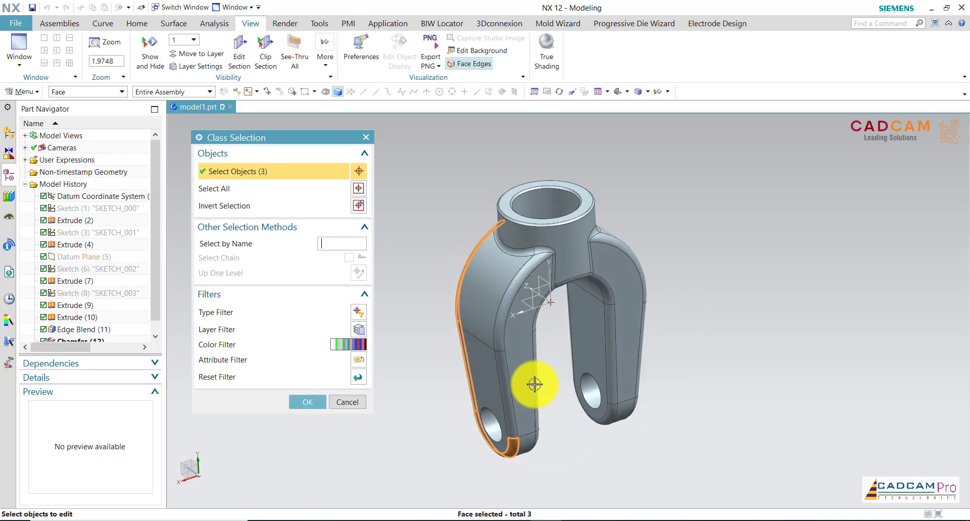
{"action": "left_click", "coordinate": [504, 392]}
{"action": "left_click", "coordinate": [509, 315]}
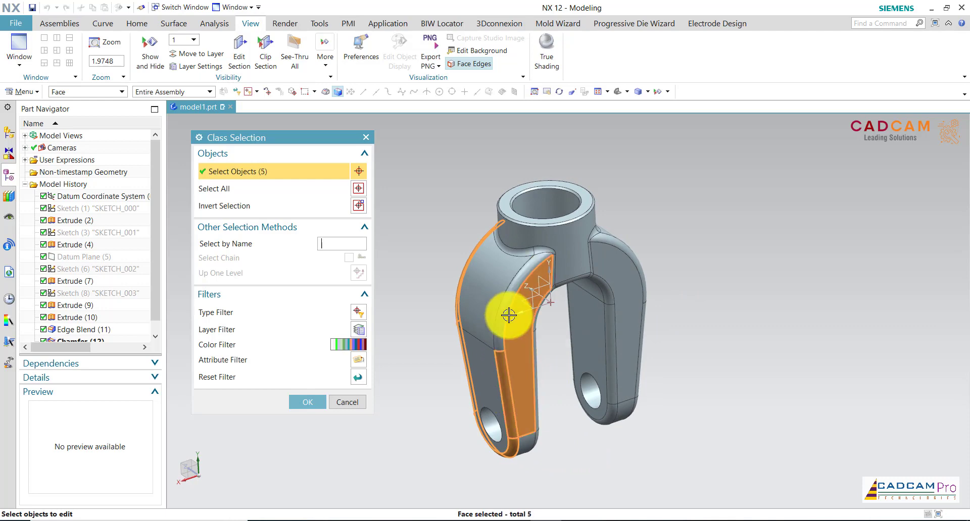
{"action": "left_click", "coordinate": [532, 357], "text": "shift"}
{"action": "scroll", "coordinate": [650, 259], "scroll_direction": "up", "scroll_amount": 3}
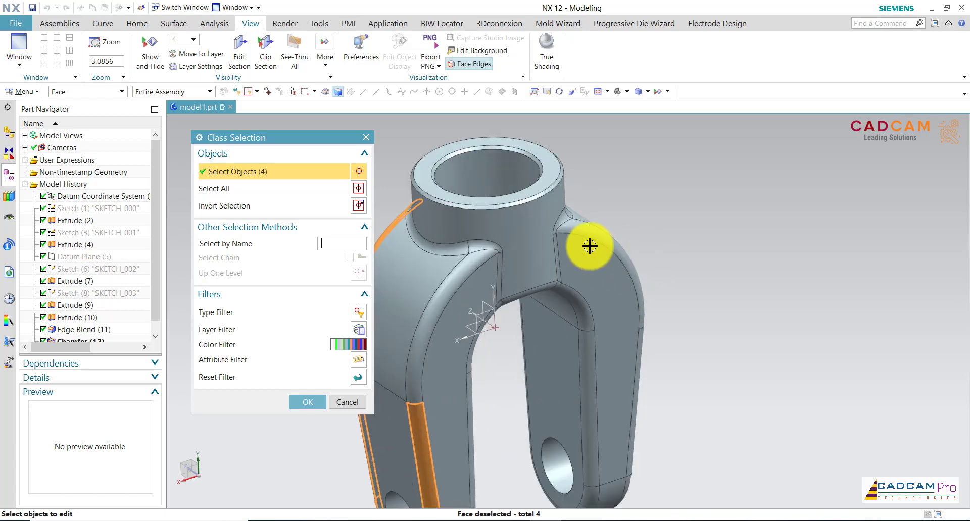
{"action": "left_click", "coordinate": [480, 246]}
{"action": "left_click", "coordinate": [459, 245]}
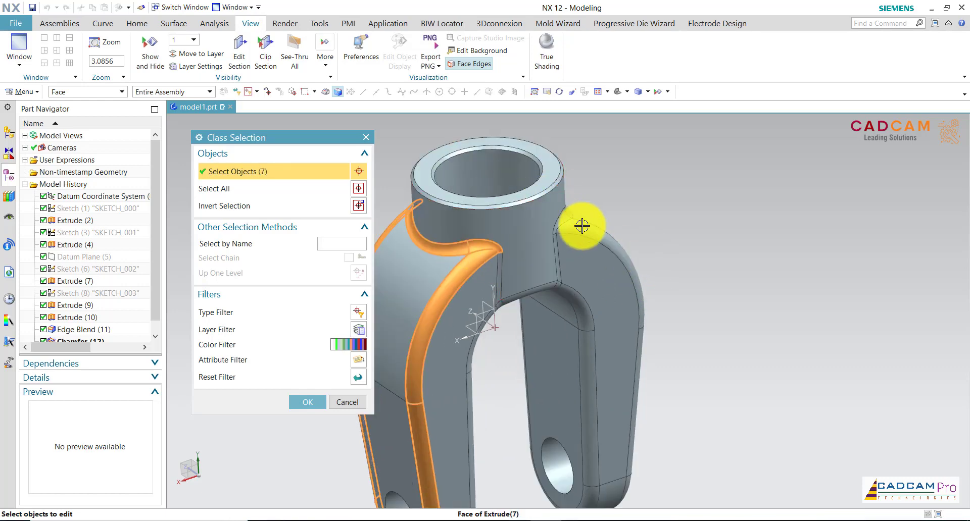
Add the blend faces along the other leg's outer and inner edges and around its rounded end.
{"action": "left_click", "coordinate": [598, 263]}
{"action": "left_click", "coordinate": [642, 366]}
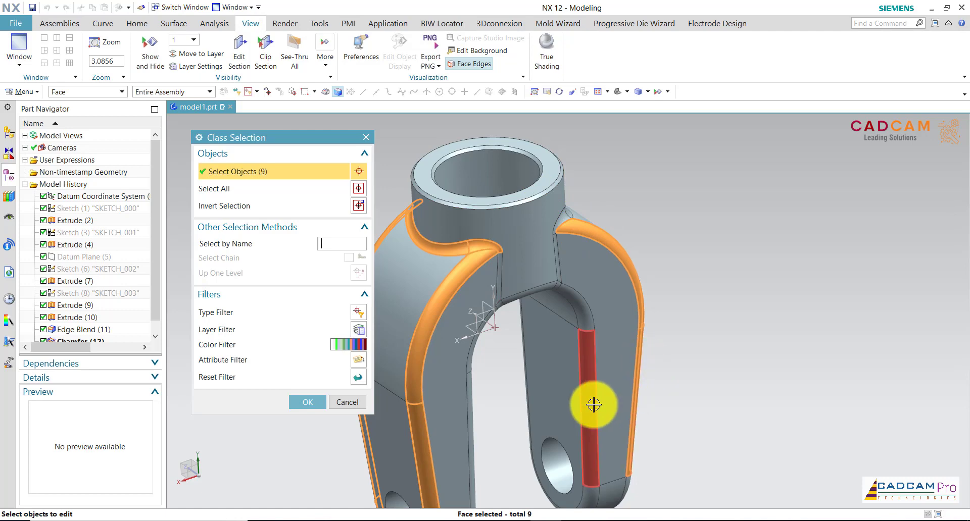
{"action": "left_click", "coordinate": [590, 331]}
{"action": "left_click", "coordinate": [553, 291]}
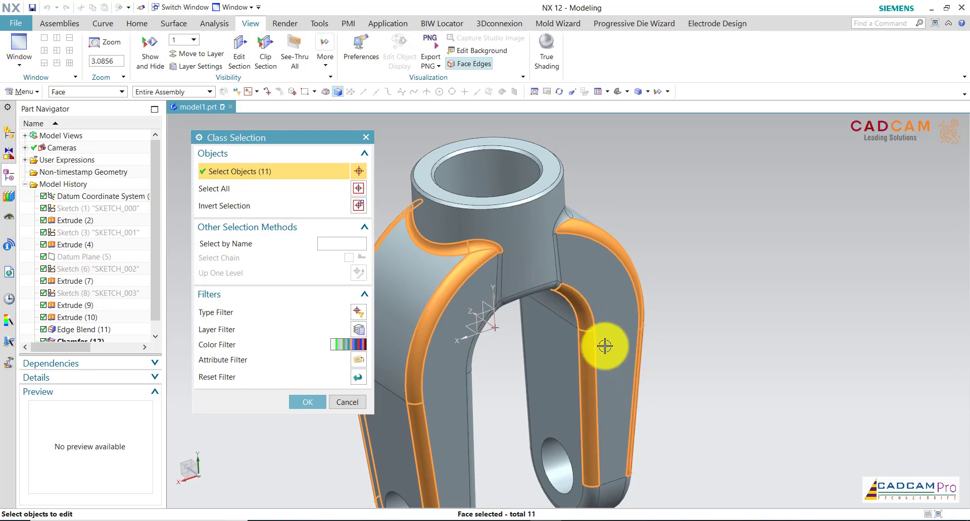
{"action": "middle_click_drag", "start_coordinate": [609, 346], "coordinate": [615, 396]}
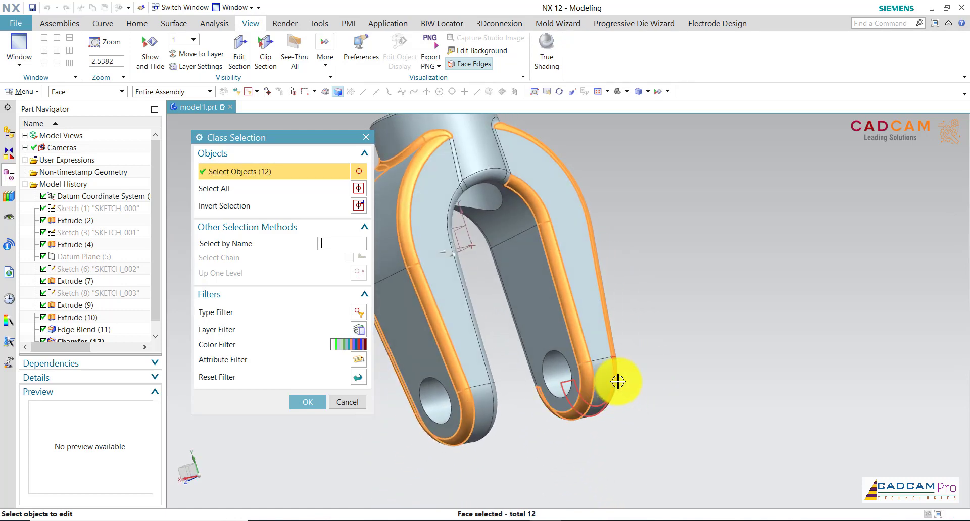
Add the remaining blend faces on the first leg's outer and inner edges, up to where it meets the collar.
{"action": "middle_click_drag", "start_coordinate": [683, 360], "coordinate": [507, 410]}
{"action": "left_click", "coordinate": [484, 418]}
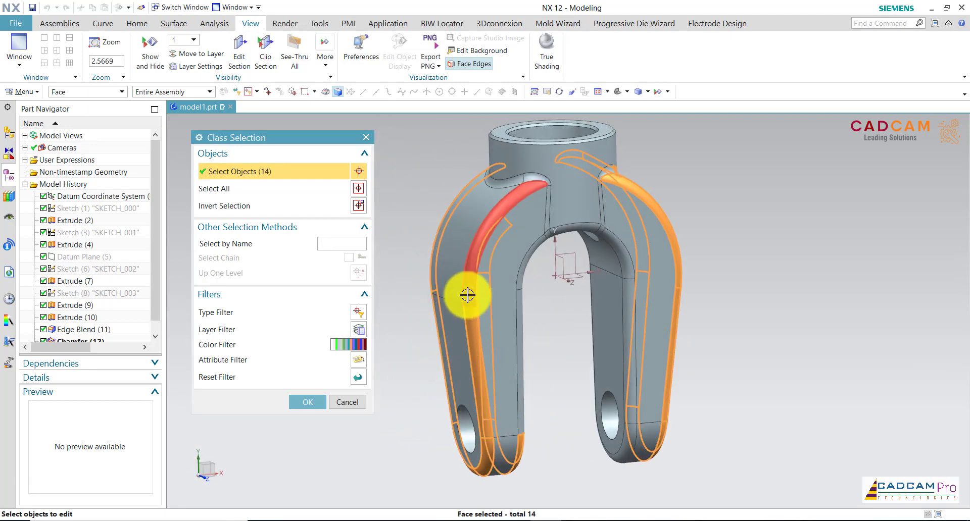
{"action": "left_click", "coordinate": [468, 295]}
{"action": "left_click", "coordinate": [530, 257]}
{"action": "middle_click_drag", "start_coordinate": [541, 344], "coordinate": [549, 314]}
{"action": "scroll", "coordinate": [545, 230], "scroll_direction": "up", "scroll_amount": 1}
{"action": "mouse_move", "coordinate": [545, 230]}
{"action": "middle_mouse_down"}
{"action": "mouse_move", "coordinate": [559, 231]}
{"action": "mouse_move", "coordinate": [563, 216]}
{"action": "mouse_move", "coordinate": [559, 240]}
{"action": "middle_mouse_up"}
{"action": "scroll", "coordinate": [560, 231], "scroll_direction": "up", "scroll_amount": 1}
{"action": "left_click", "coordinate": [564, 242]}
{"action": "left_click", "coordinate": [565, 252]}
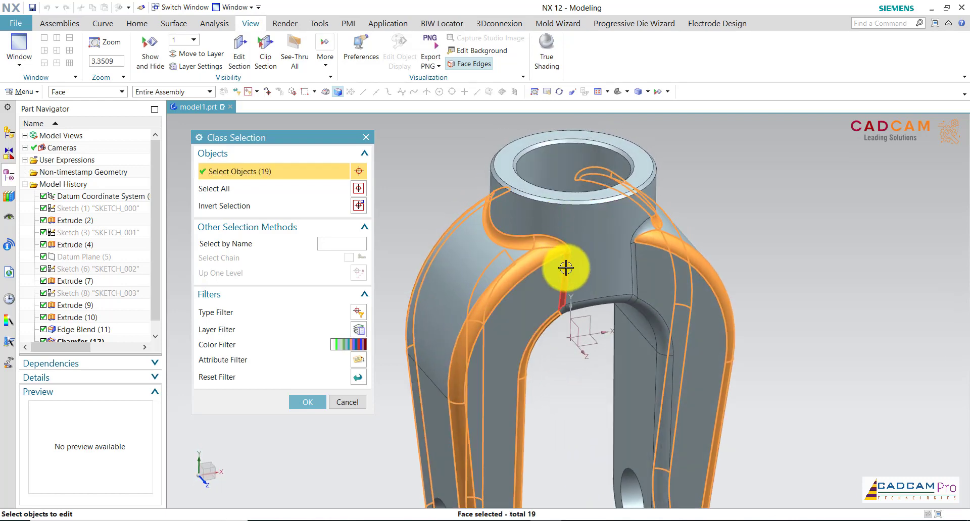
Add the blend faces across the arch opening and the vertical blends beside the collar wall on this side.
{"action": "left_click", "coordinate": [565, 311]}
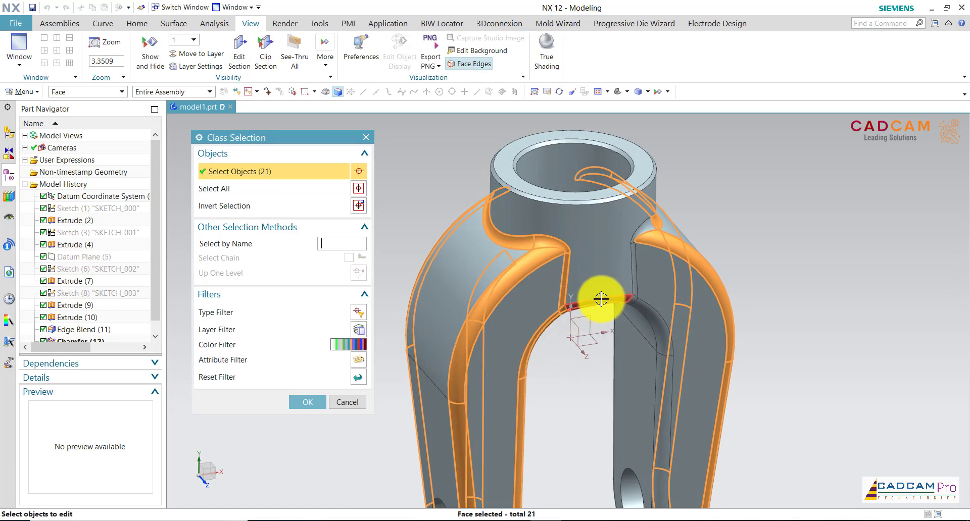
{"action": "left_click", "coordinate": [630, 303]}
{"action": "left_click", "coordinate": [645, 308]}
{"action": "left_click", "coordinate": [635, 279]}
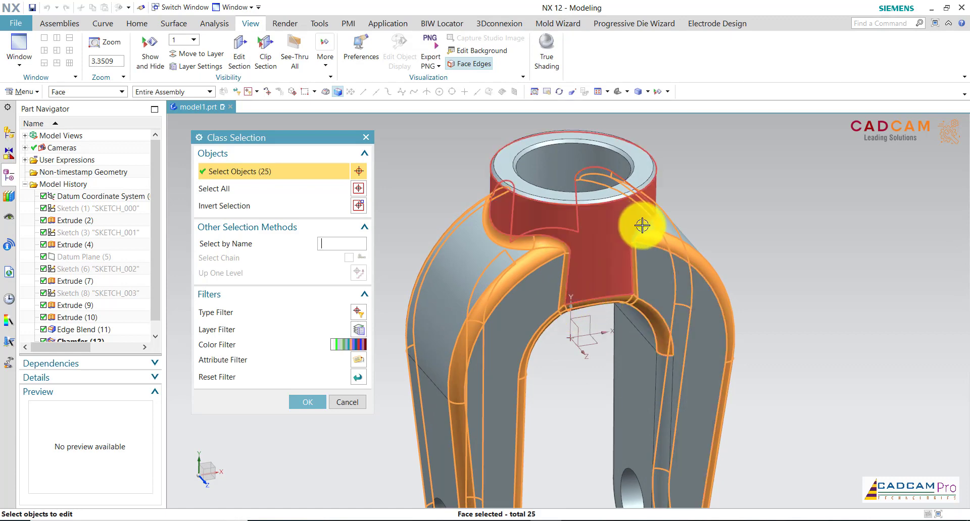
Add the remaining blend faces around the rounded leg ends and along the inner leg edges on the reverse side.
{"action": "left_click", "coordinate": [680, 209]}
{"action": "middle_click_drag", "start_coordinate": [680, 209], "coordinate": [536, 336]}
{"action": "left_click", "coordinate": [524, 363]}
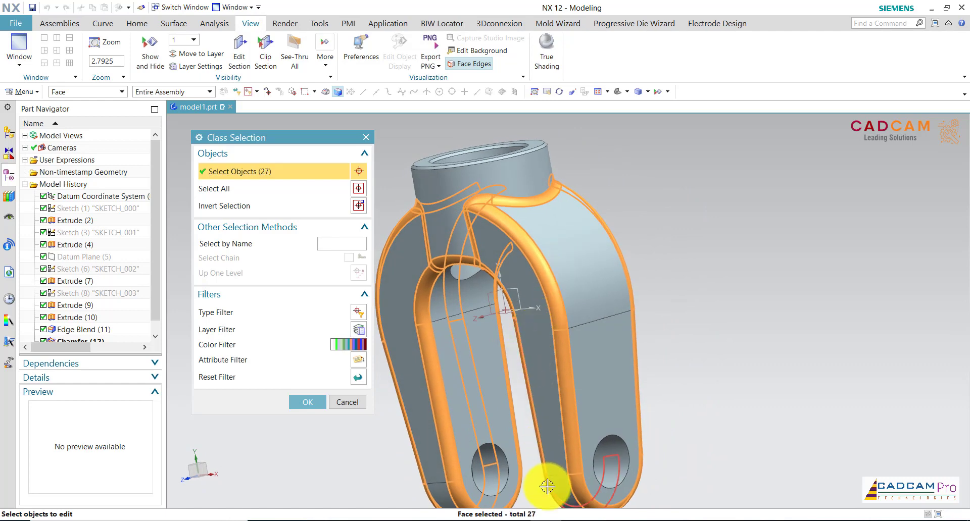
{"action": "middle_click_drag", "start_coordinate": [687, 338], "coordinate": [490, 418]}
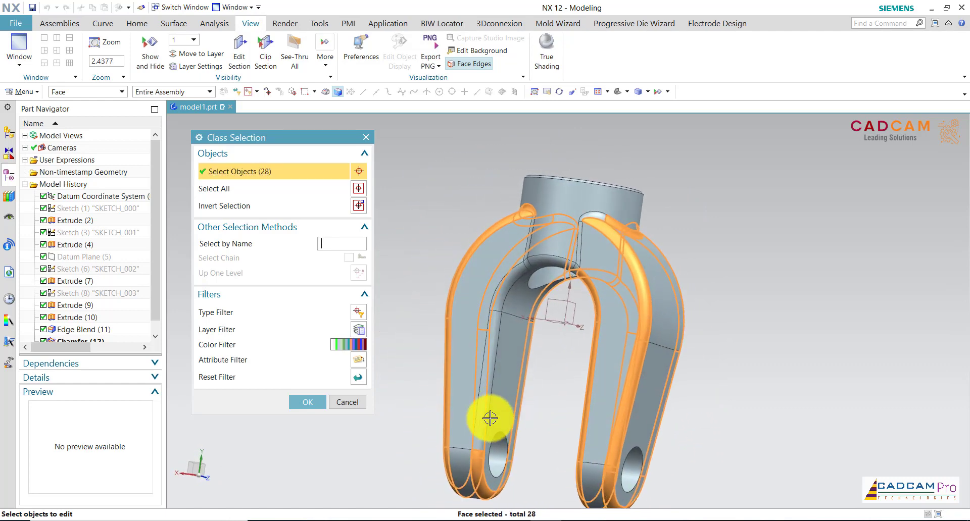
{"action": "left_click", "coordinate": [513, 285]}
Add the reverse side's arch corner blends, vertical collar blends, and last collar-base blend to the face selection.
{"action": "scroll", "coordinate": [613, 234], "scroll_direction": "up", "scroll_amount": 8}
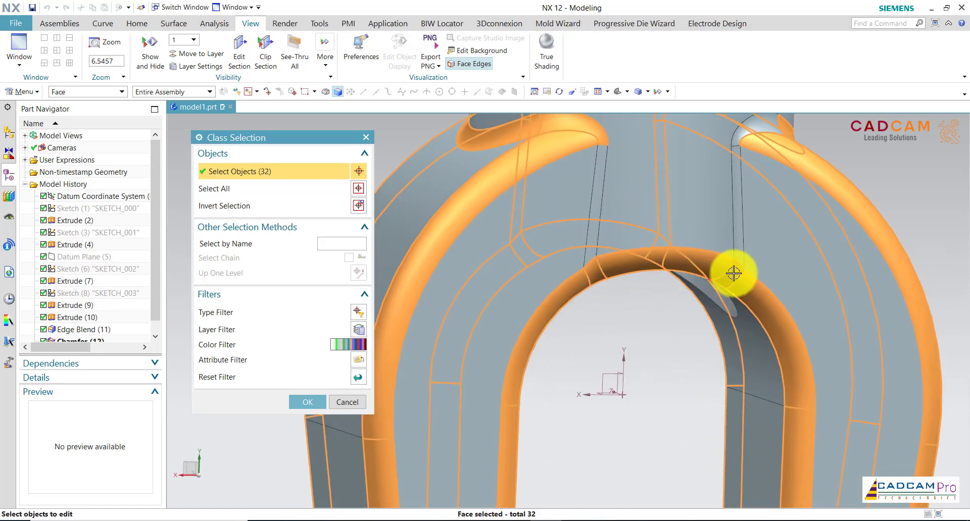
{"action": "left_click", "coordinate": [733, 273]}
{"action": "left_click", "coordinate": [738, 283]}
{"action": "left_click", "coordinate": [603, 165]}
{"action": "scroll", "coordinate": [617, 240], "scroll_direction": "down", "scroll_amount": 2}
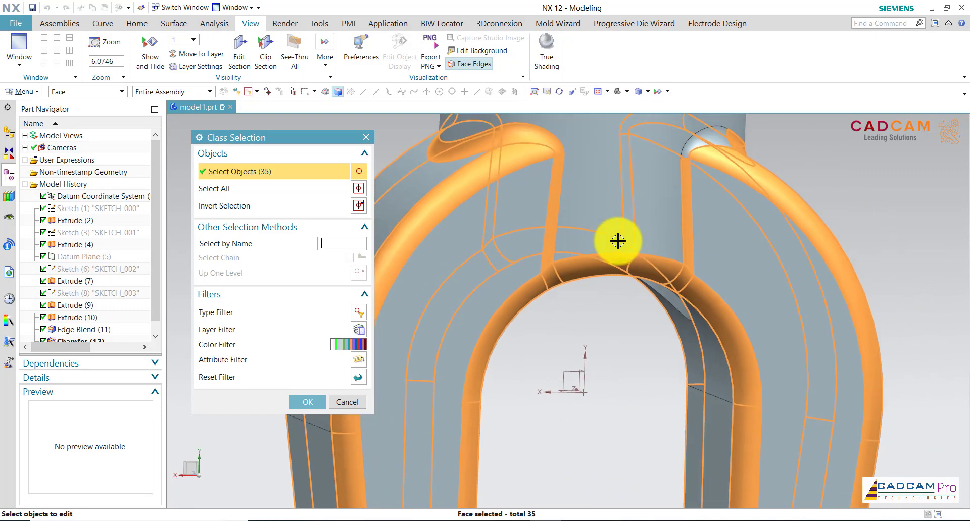
{"action": "middle_click_drag", "start_coordinate": [617, 240], "coordinate": [608, 206]}
{"action": "left_click", "coordinate": [546, 241]}
{"action": "scroll", "coordinate": [667, 199], "scroll_direction": "down", "scroll_amount": 4}
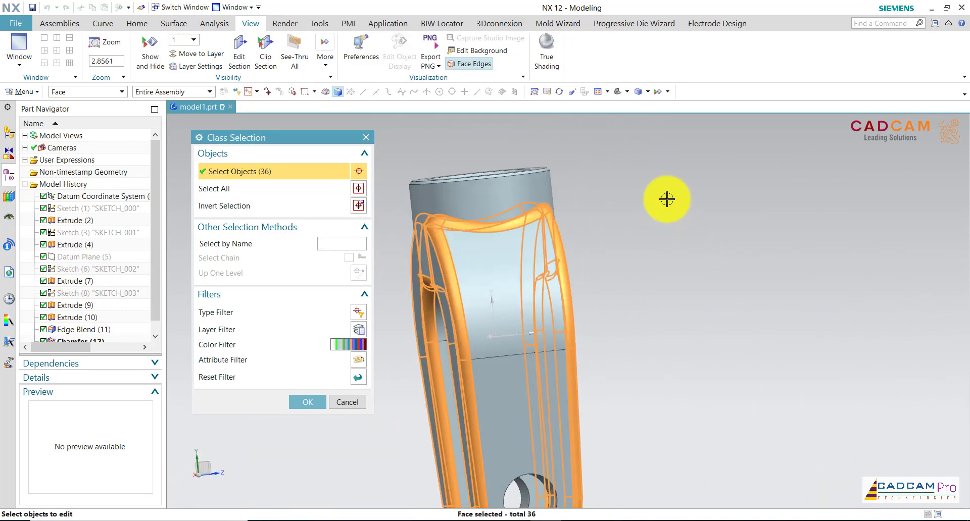
Add the two chamfer faces on the collar's outer and inner top rims to the selection.
{"action": "scroll", "coordinate": [667, 199], "scroll_direction": "up", "scroll_amount": 4}
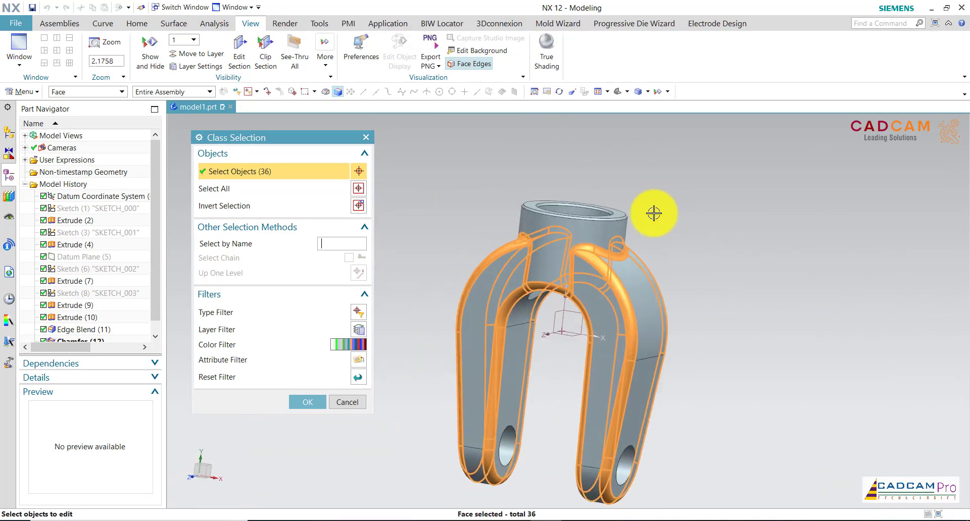
{"action": "left_click", "coordinate": [664, 216]}
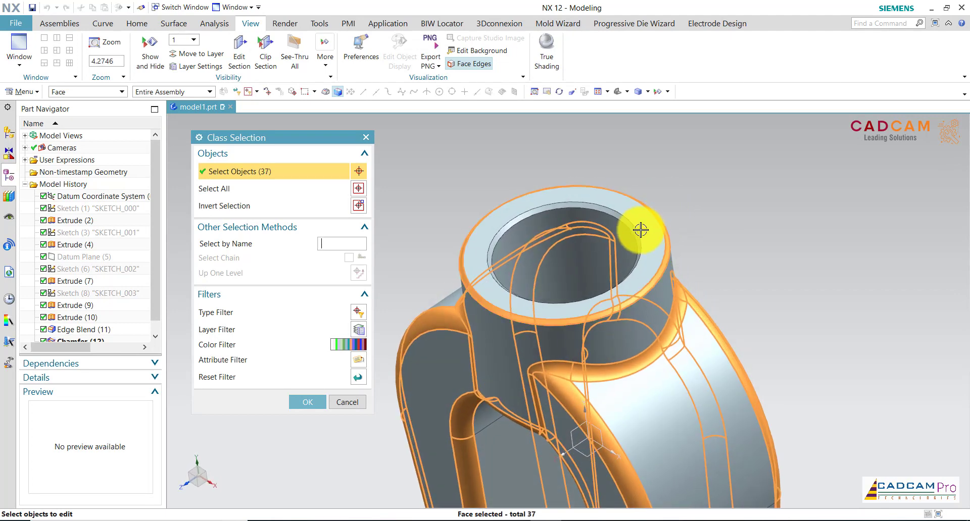
{"action": "left_click", "coordinate": [632, 229]}
{"action": "scroll", "coordinate": [707, 190], "scroll_direction": "down", "scroll_amount": 3}
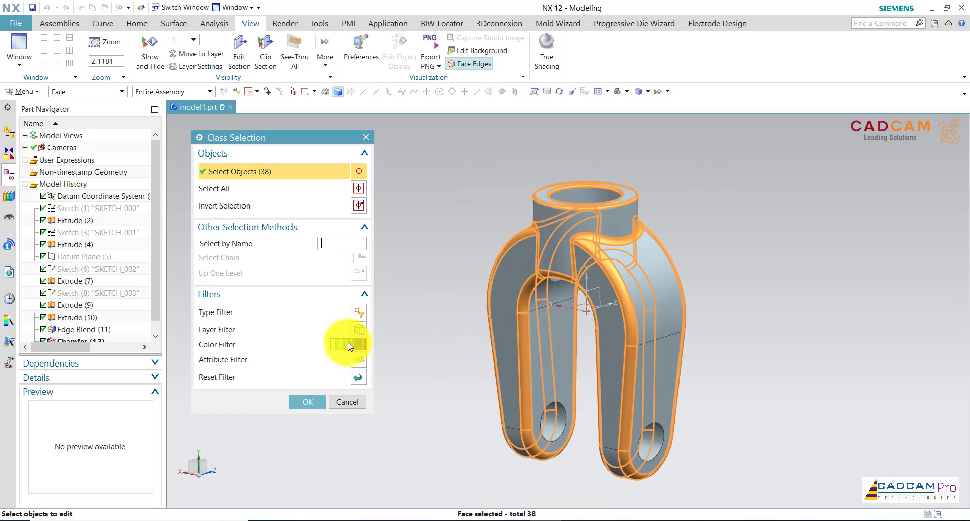
Set the color filter for the face selection to Red.
{"action": "left_click", "coordinate": [347, 344]}
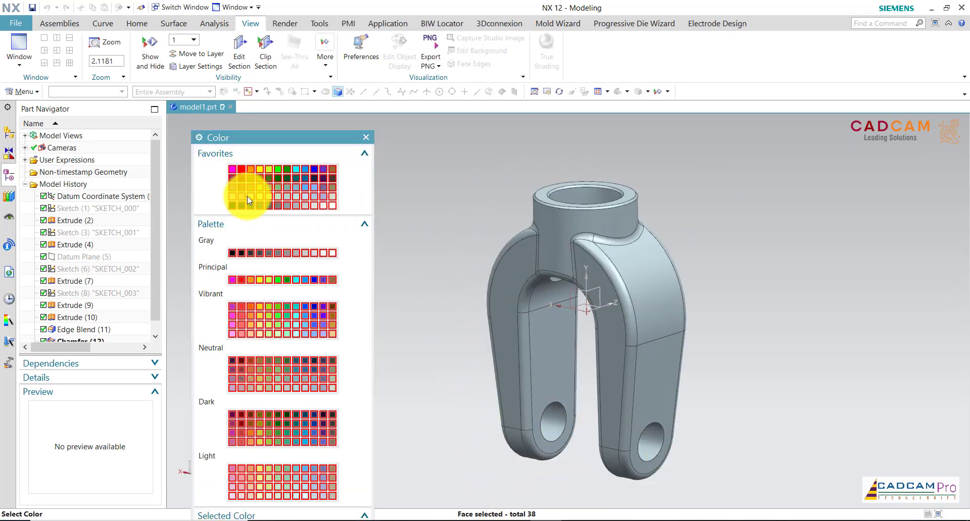
{"action": "left_click", "coordinate": [240, 170]}
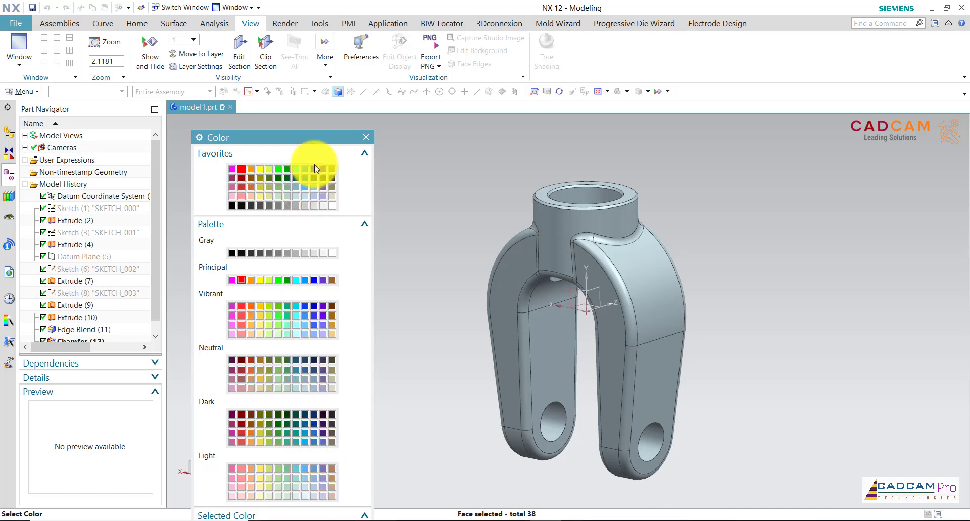
{"action": "left_click_drag", "start_coordinate": [315, 137], "coordinate": [331, 59]}
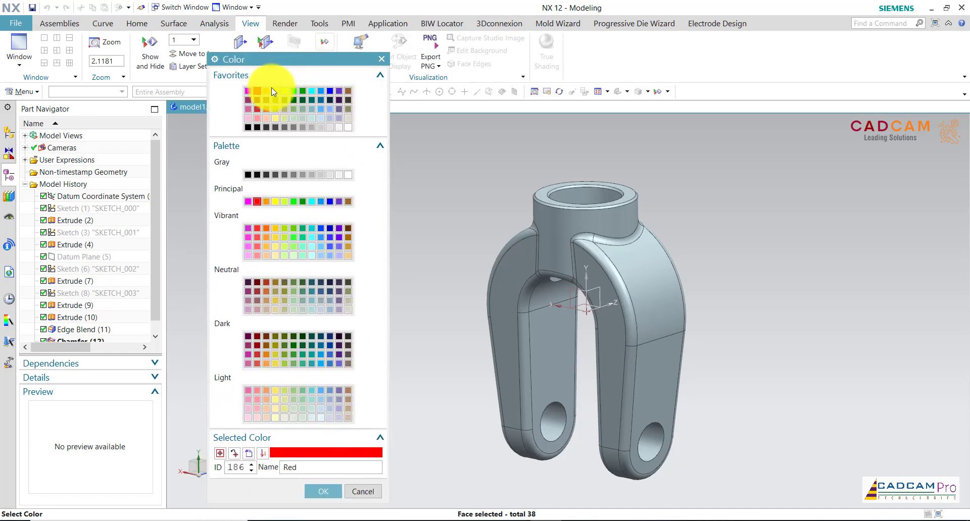
{"action": "left_click", "coordinate": [331, 495]}
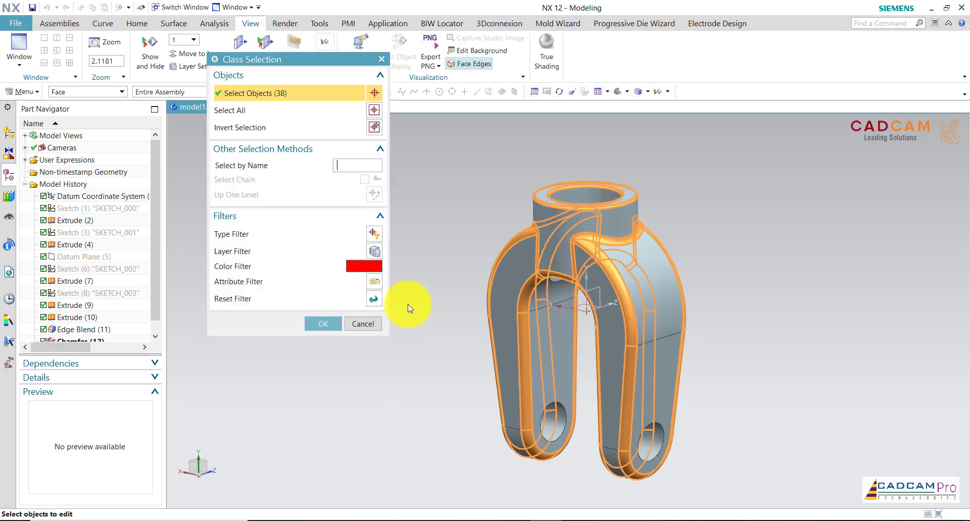
Confirm the face selection and change the display color of the selected blend and chamfer faces to Red.
{"action": "left_click", "coordinate": [333, 329]}
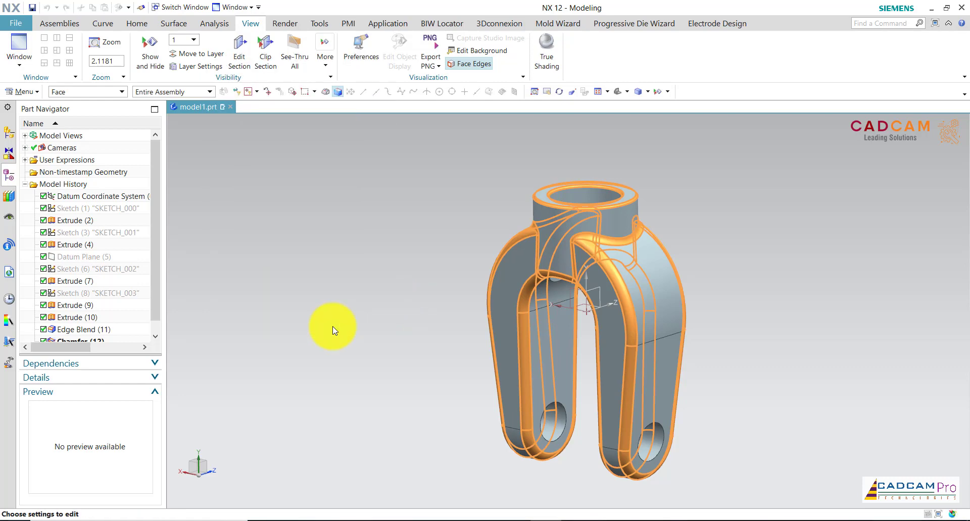
{"action": "left_click", "coordinate": [352, 127]}
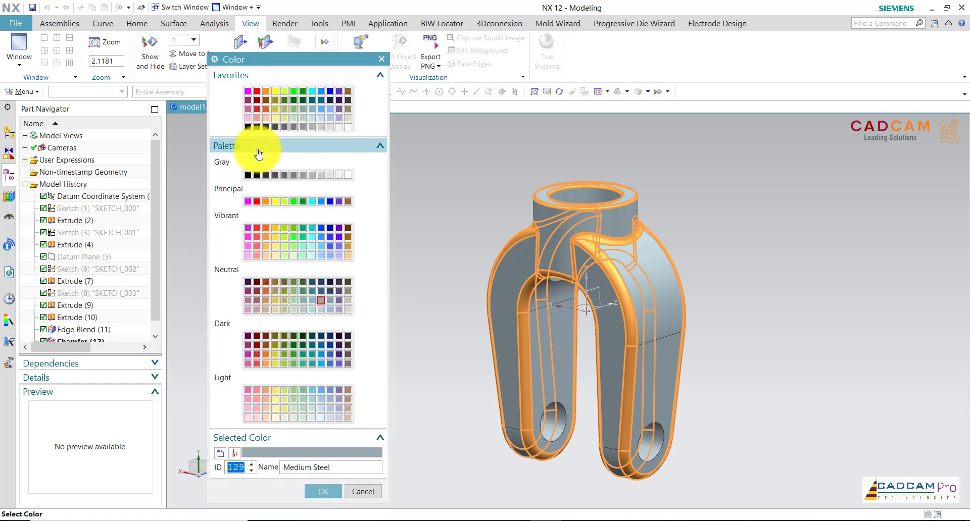
{"action": "left_click", "coordinate": [258, 93]}
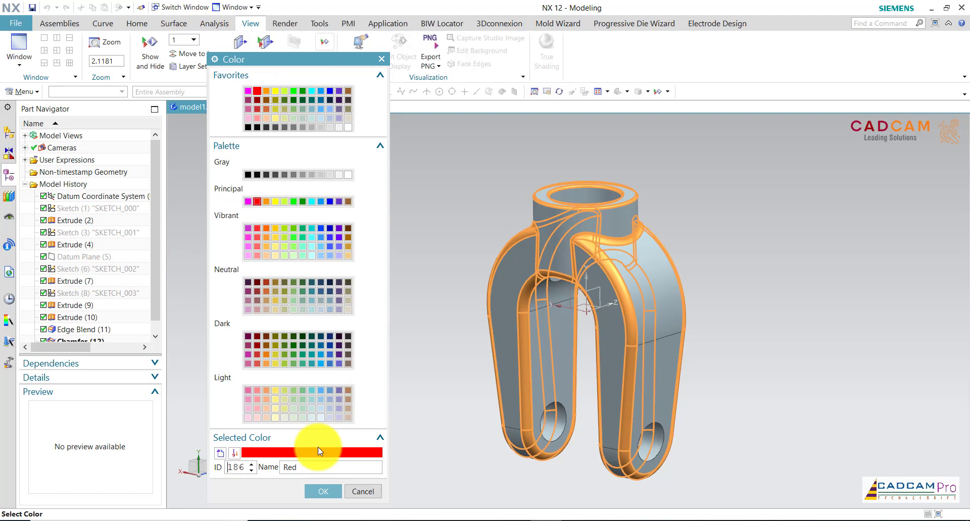
{"action": "left_click", "coordinate": [321, 493]}
{"action": "left_click", "coordinate": [327, 387]}
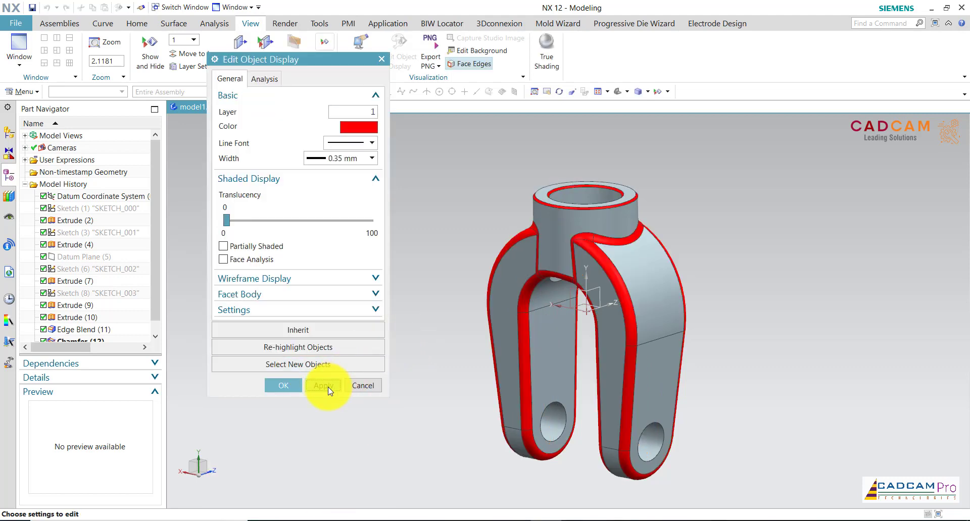
{"action": "left_click", "coordinate": [299, 388]}
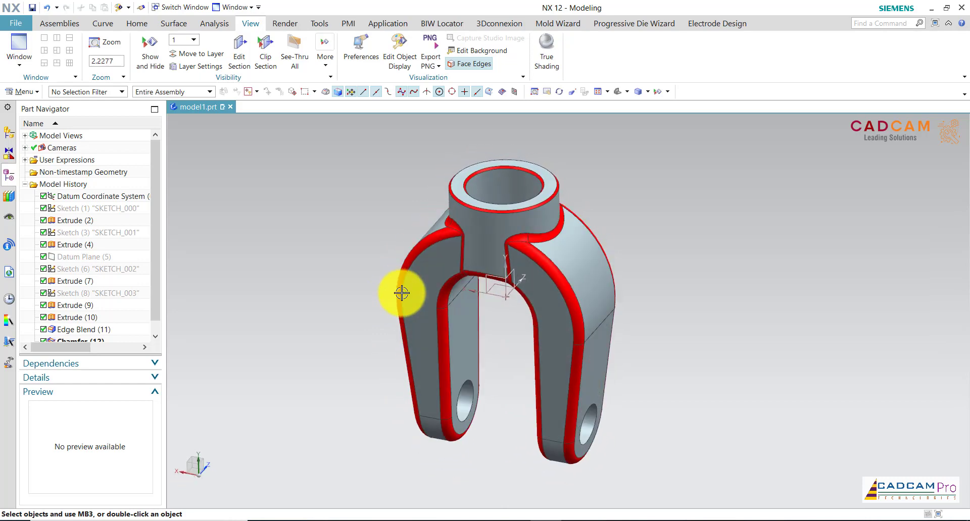
Turn on True Shading for the fork model and apply Scene Lighting 1.
{"action": "left_click", "coordinate": [546, 57]}
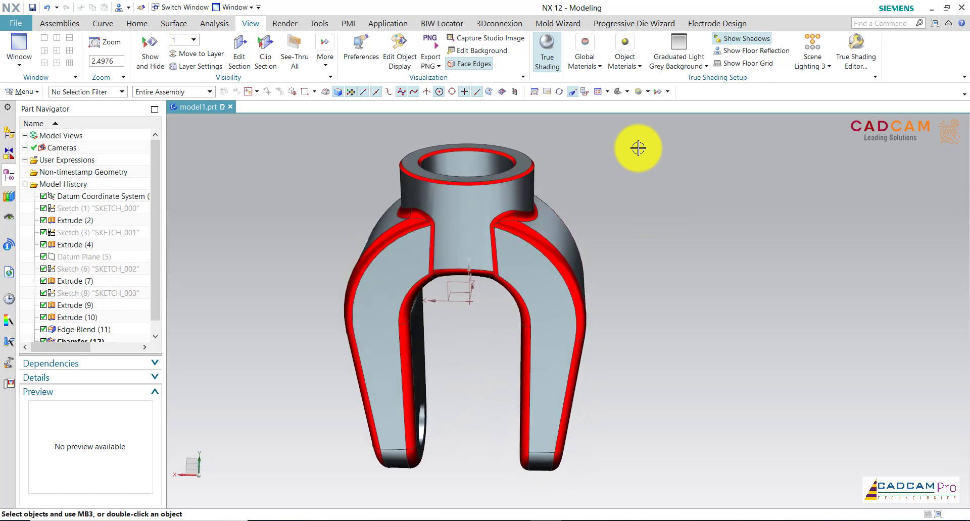
{"action": "left_click", "coordinate": [819, 72]}
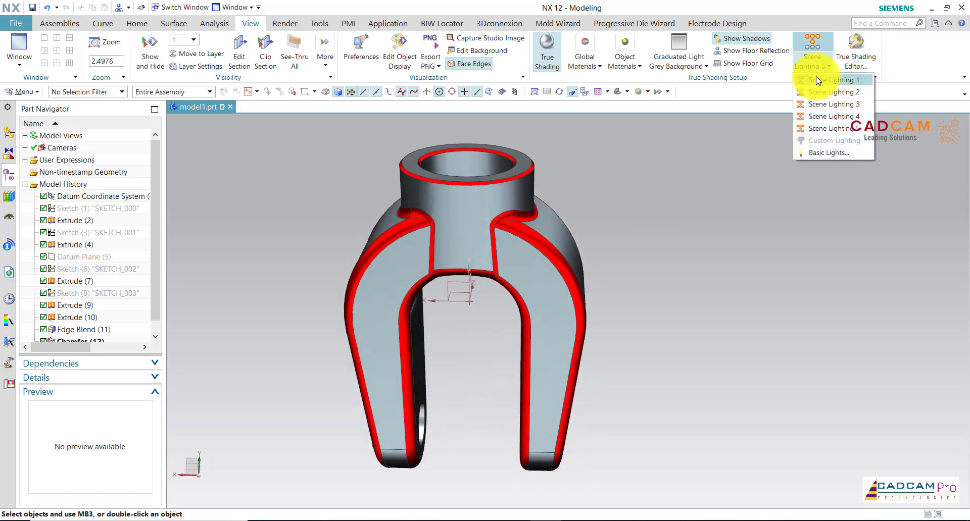
{"action": "left_click", "coordinate": [815, 81]}
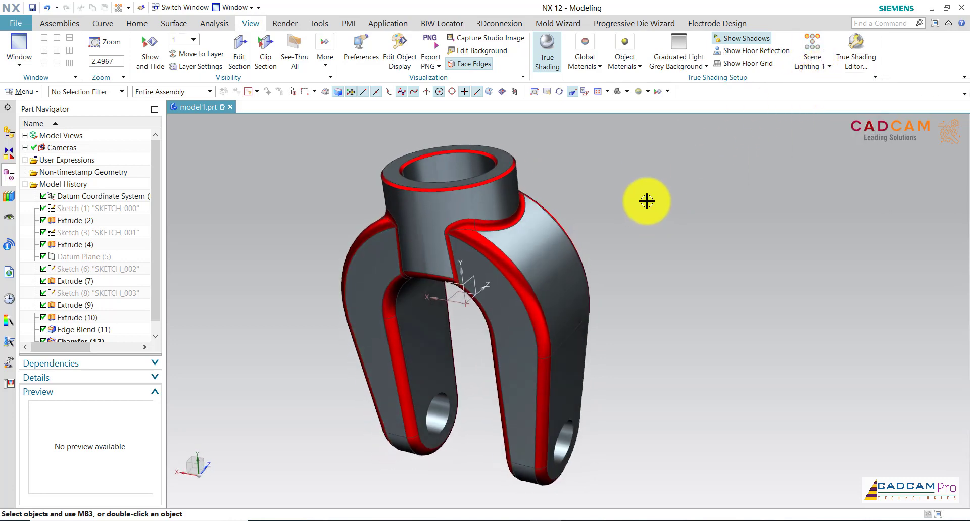
Enable the floor reflection and floor grid, and switch the scene to Scene Lighting 2.
{"action": "left_click", "coordinate": [748, 63]}
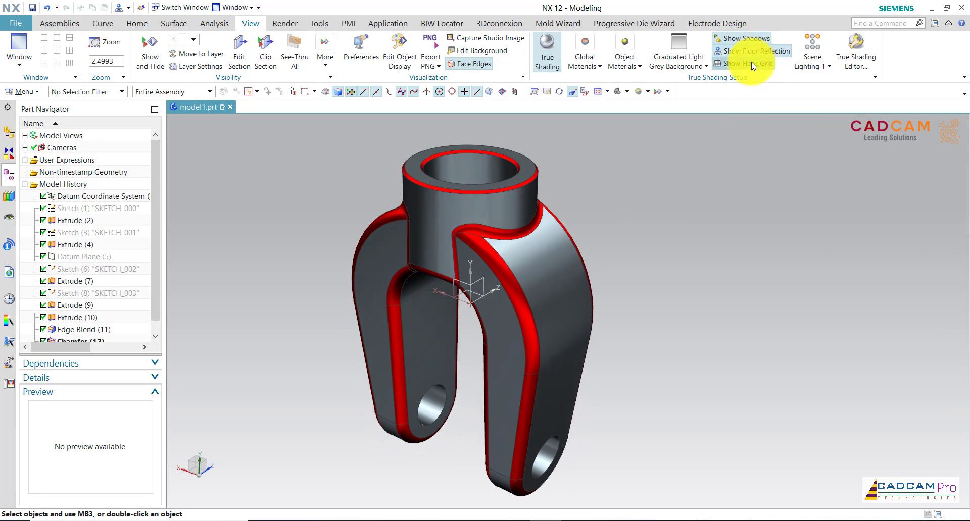
{"action": "left_click", "coordinate": [808, 69]}
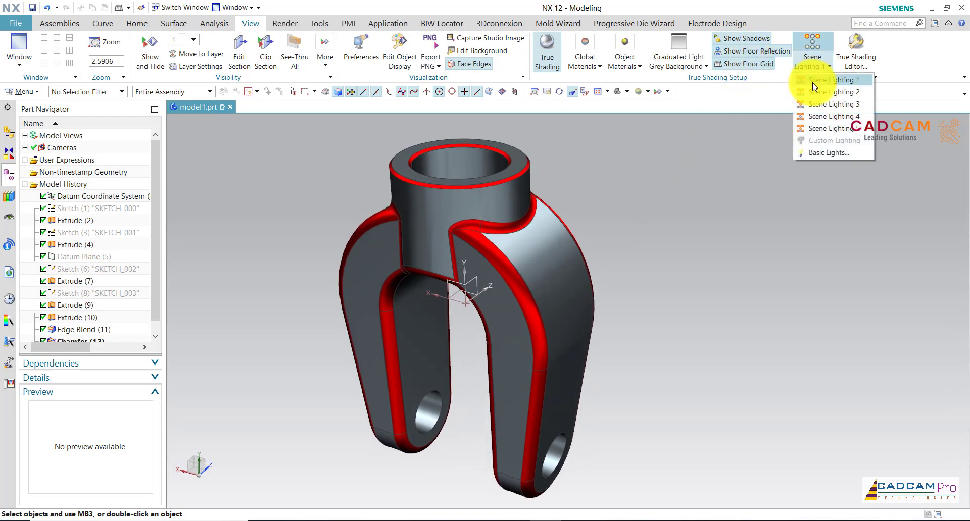
{"action": "left_click", "coordinate": [816, 94]}
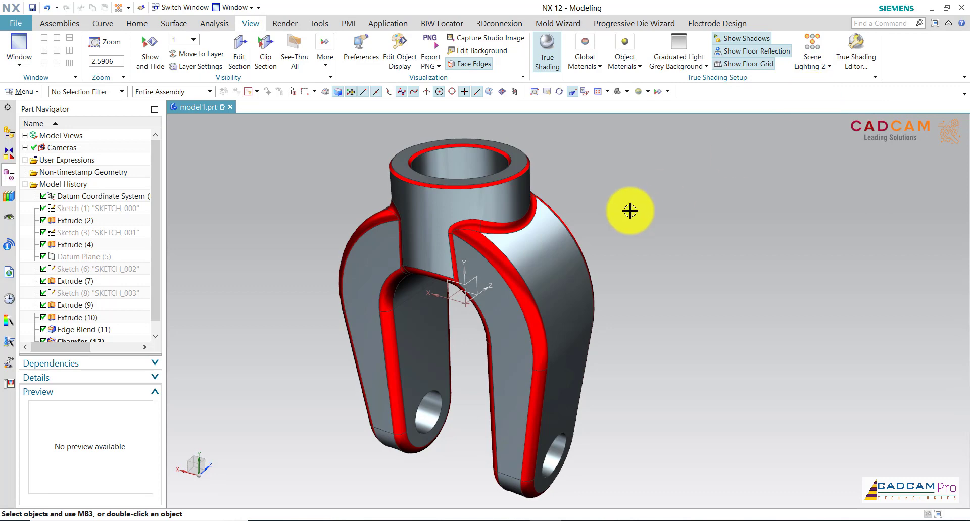